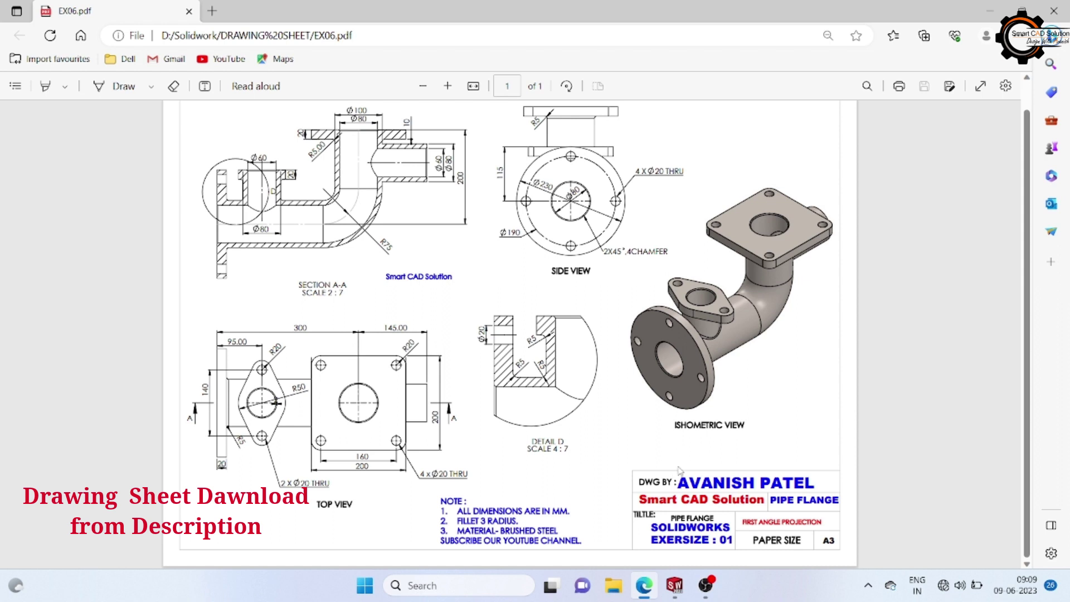
Step: Switch from the EX06.pdf flange drawing in Edge to the SOLIDWORKS 2021 window
left_click(676, 585)
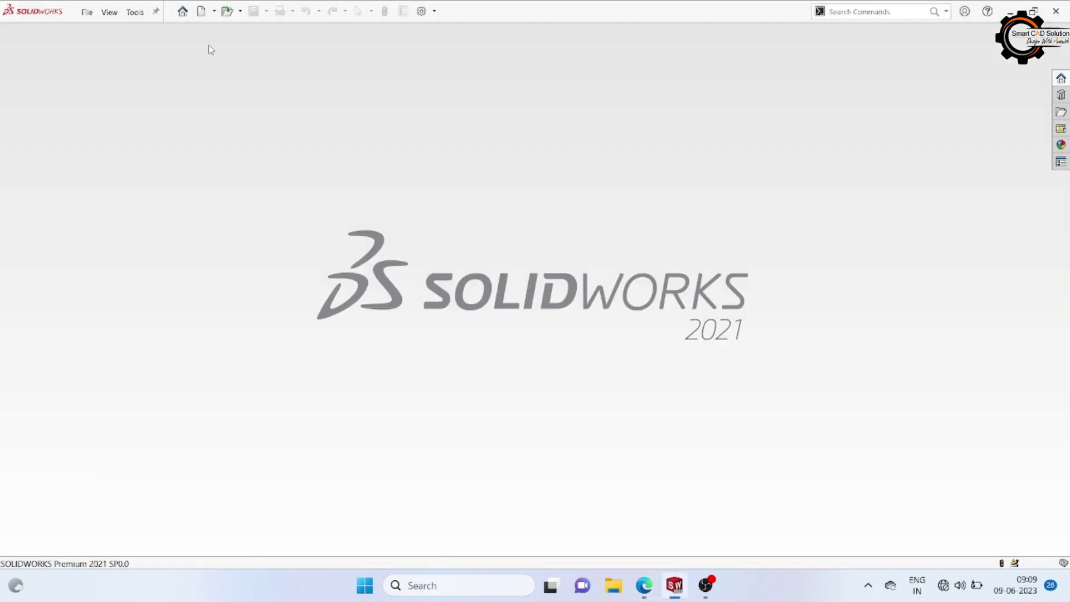
Step: Start a new part and sketch an L of vertical and horizontal lines on the Right Plane
left_click(182, 16)
left_click(273, 167)
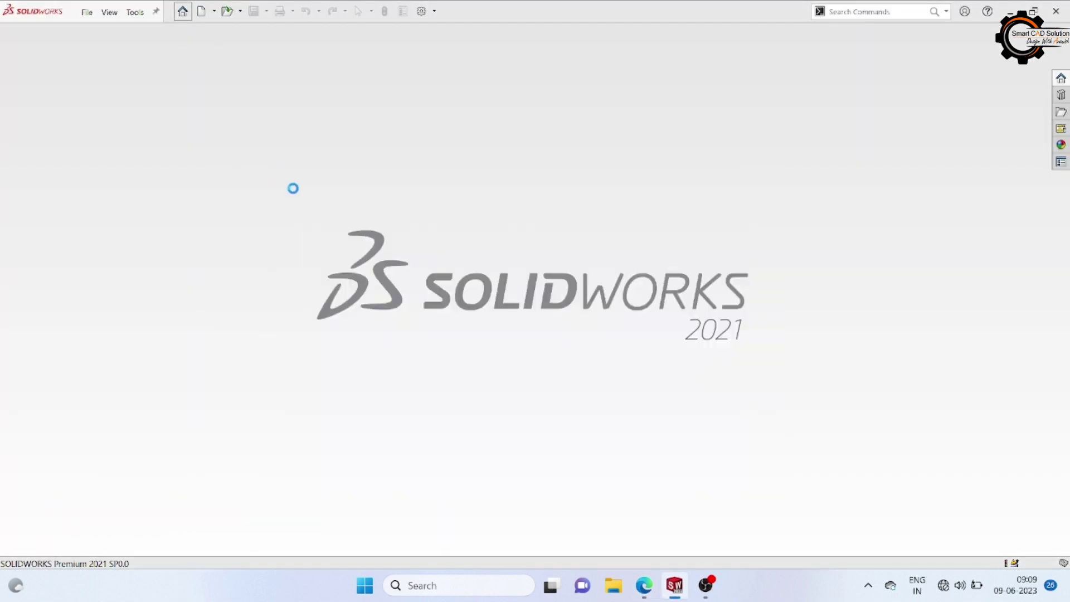
left_click(16, 35)
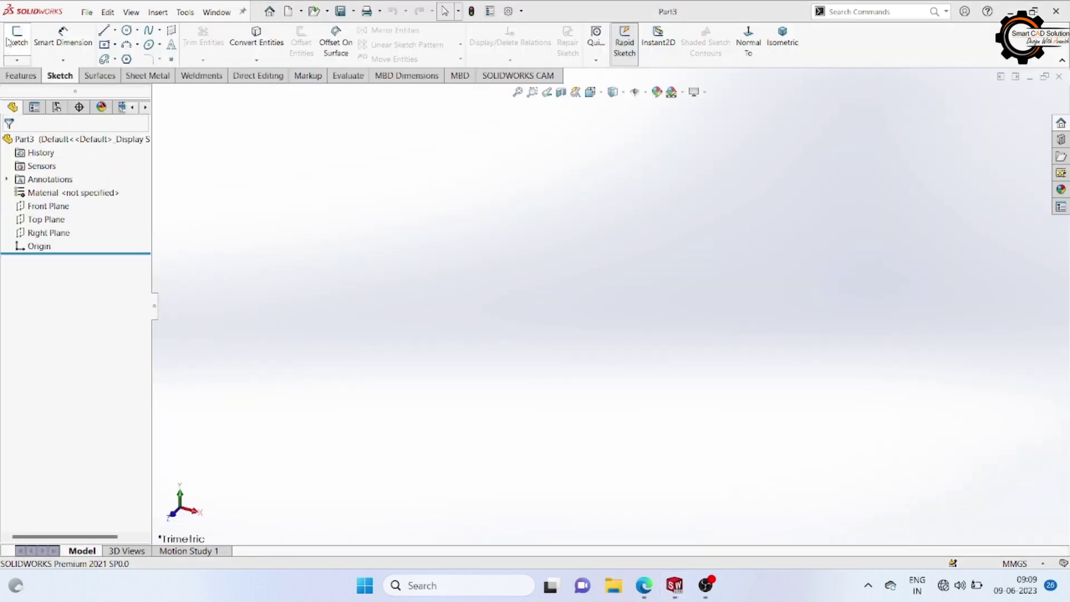
left_click(676, 174)
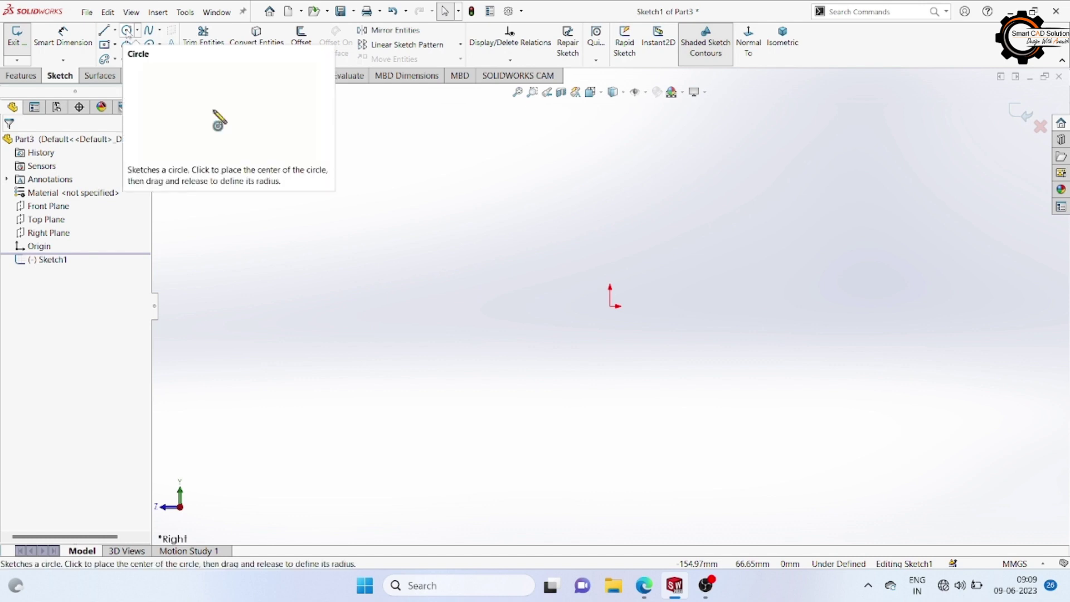
left_click(103, 31)
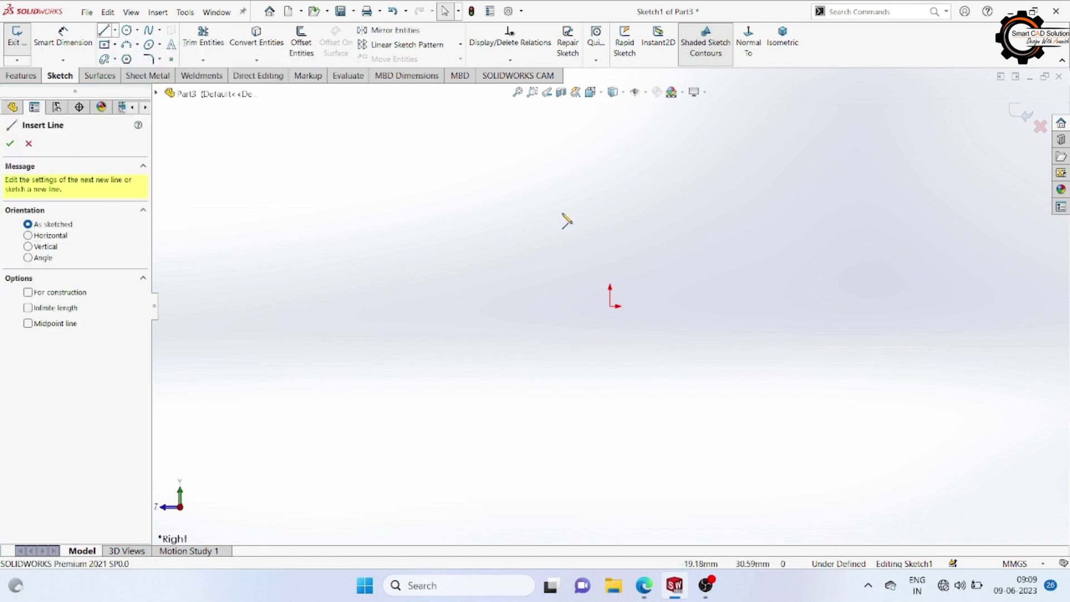
left_click(610, 142)
left_click(610, 306)
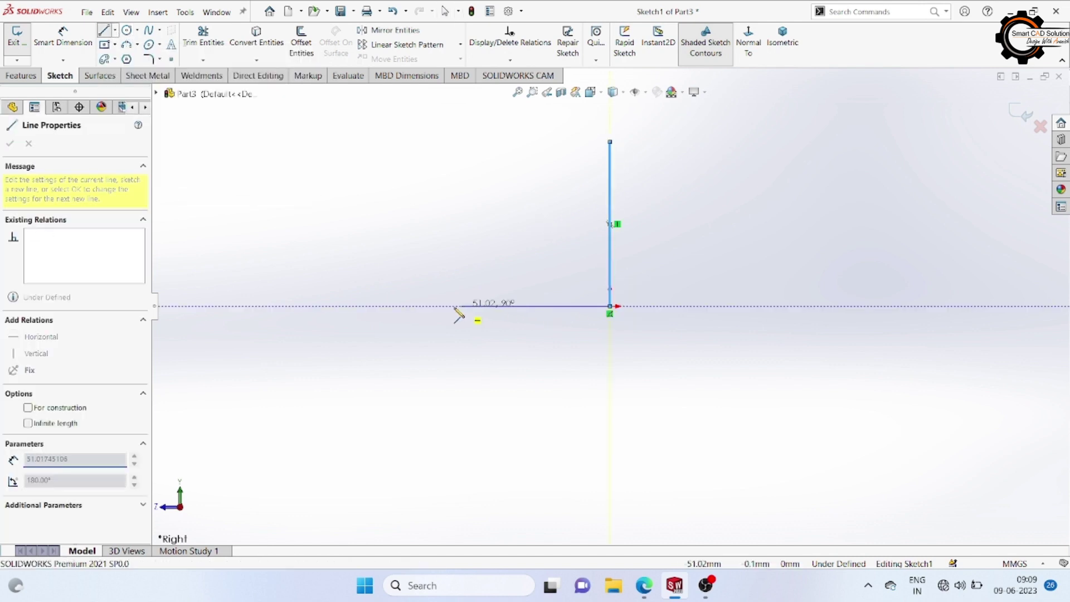
left_click(381, 306)
right_click(431, 144)
left_click(465, 191)
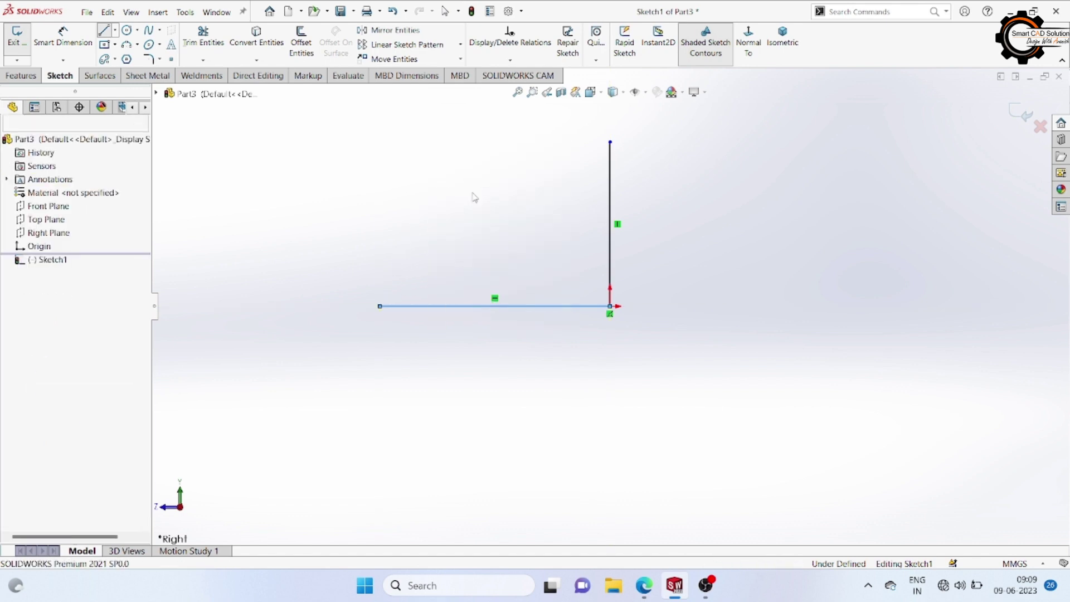
Step: Dimension the horizontal line 300 mm and the vertical line 200 mm
left_click(63, 36)
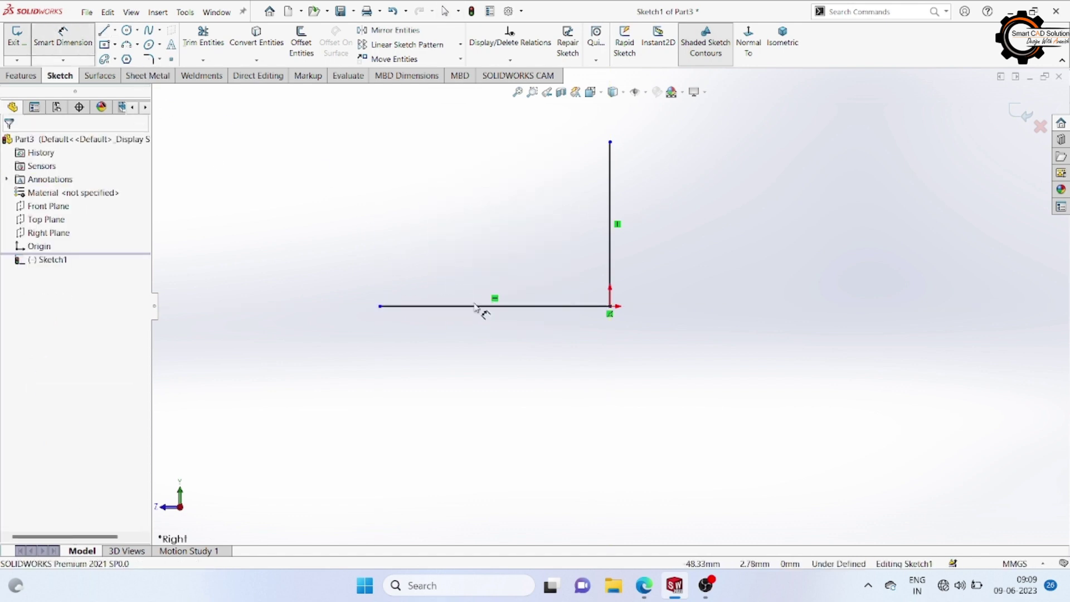
left_click(478, 308)
left_click(480, 320)
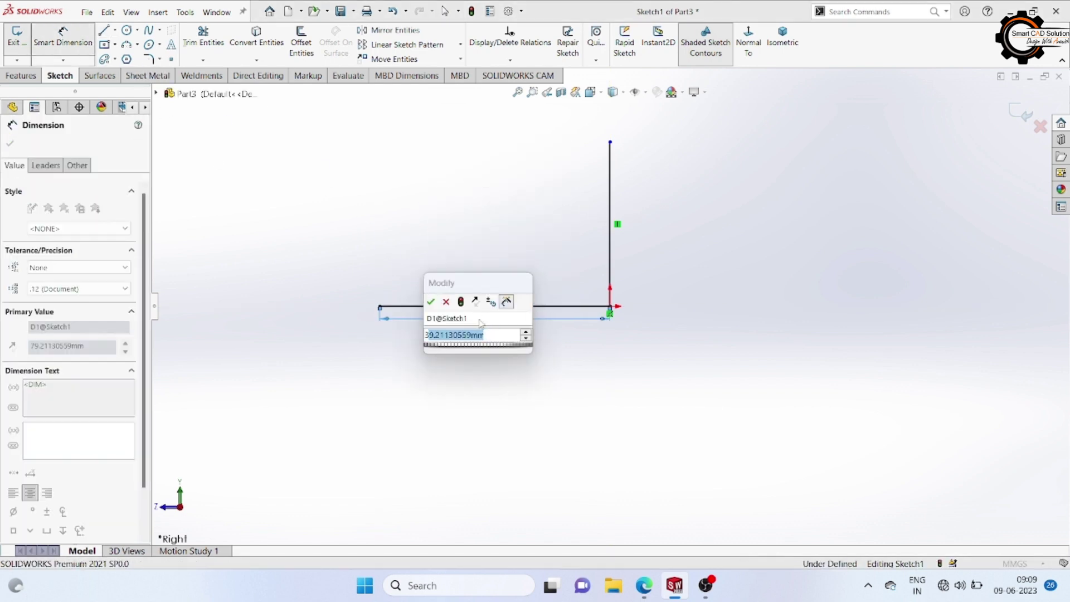
type("300")
key("Return")
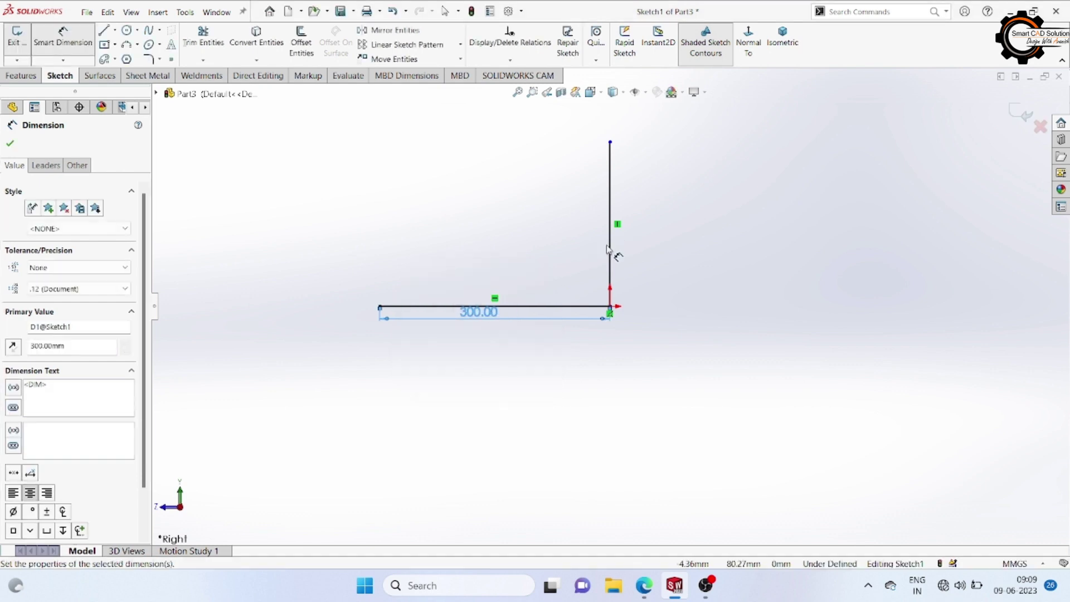
left_click(612, 254)
left_click(640, 252)
type("20")
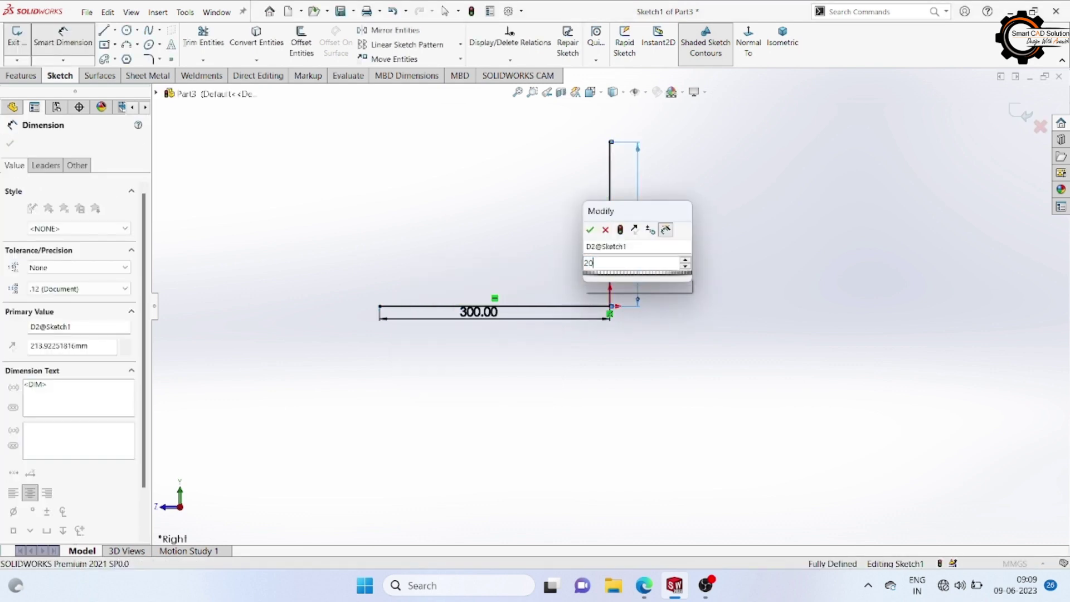
key("Return")
left_click(9, 145)
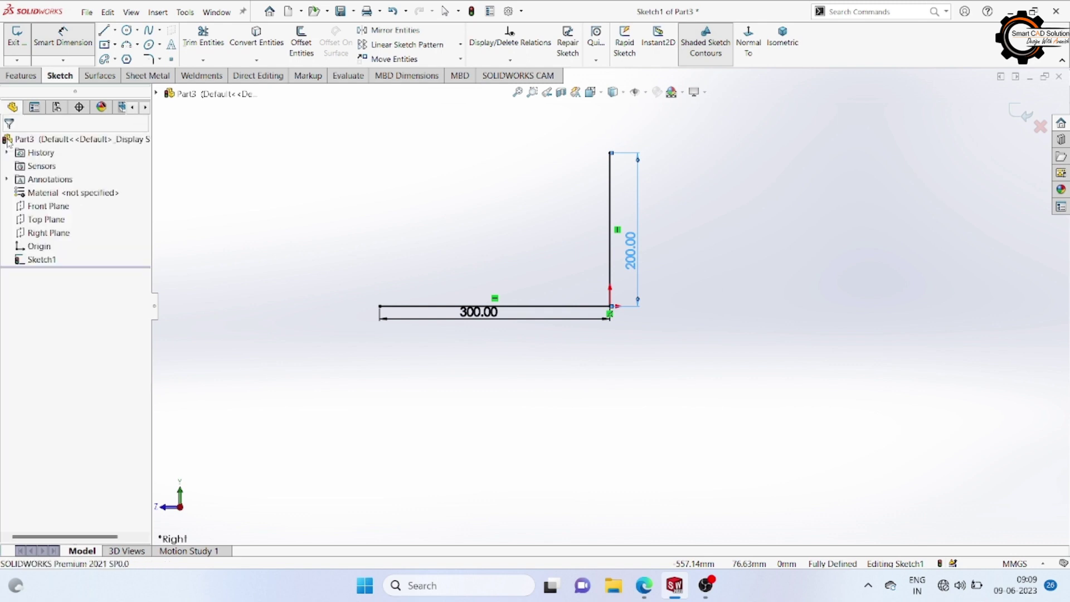
Step: Round the corner where the two lines meet with a 75 mm sketch fillet
left_click(150, 59)
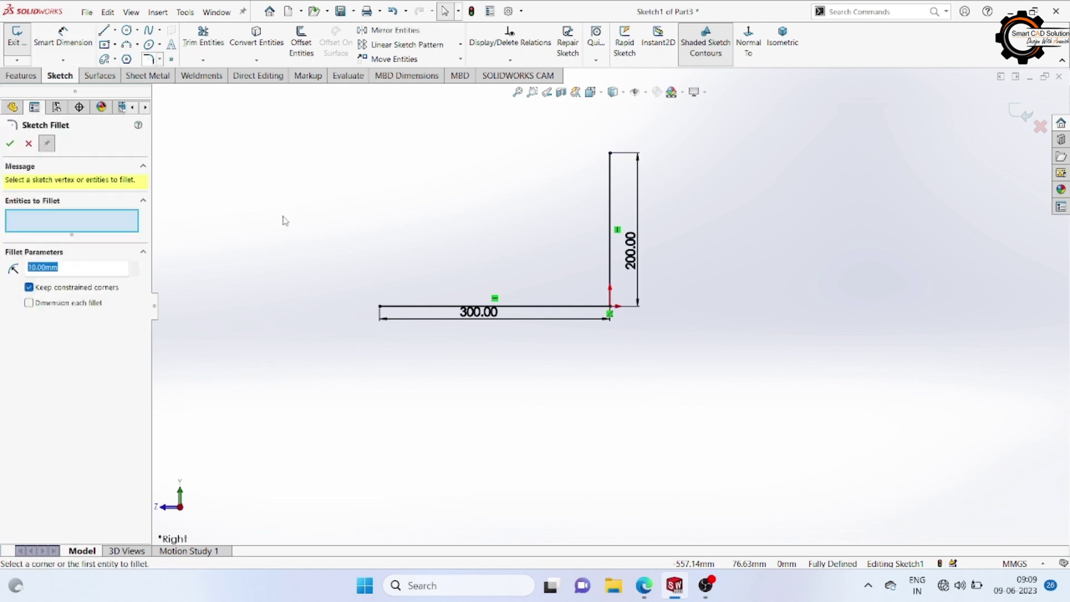
left_click(609, 313)
double_click(126, 270)
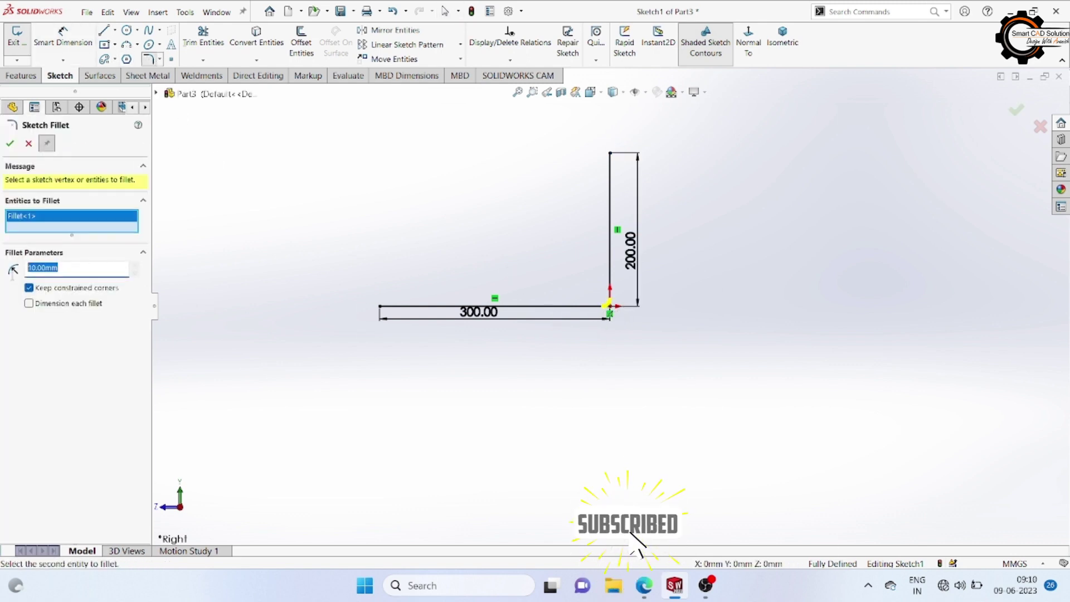
type("75")
key("Return")
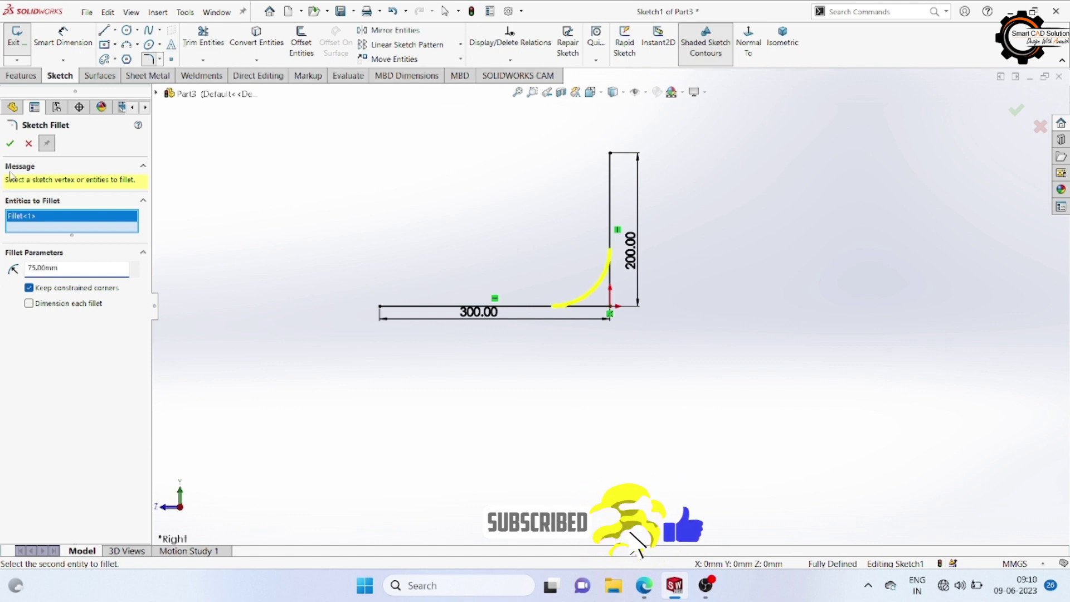
left_click(12, 144)
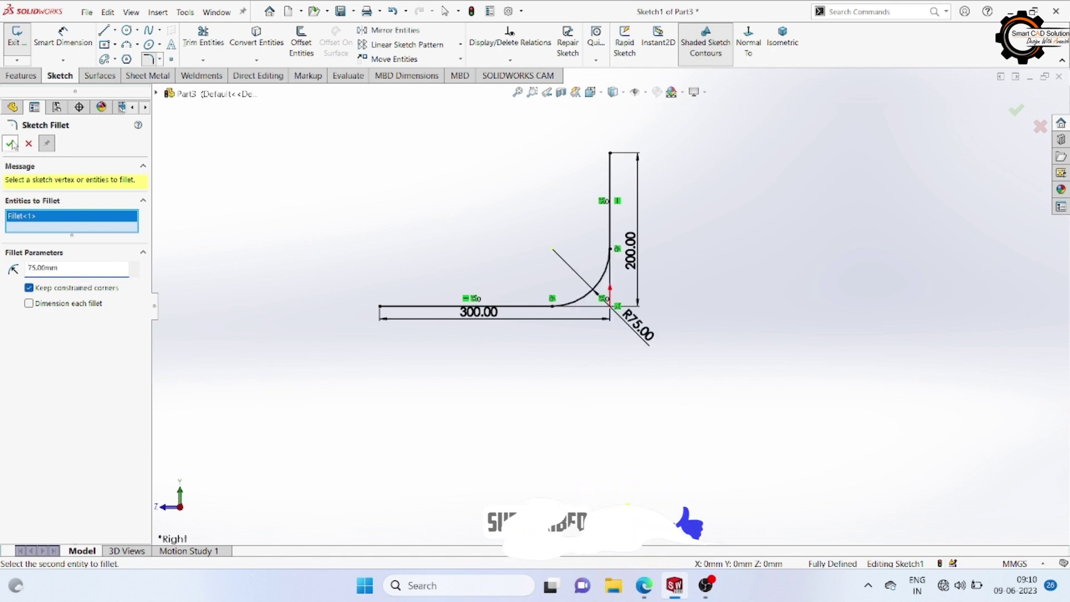
left_click(9, 145)
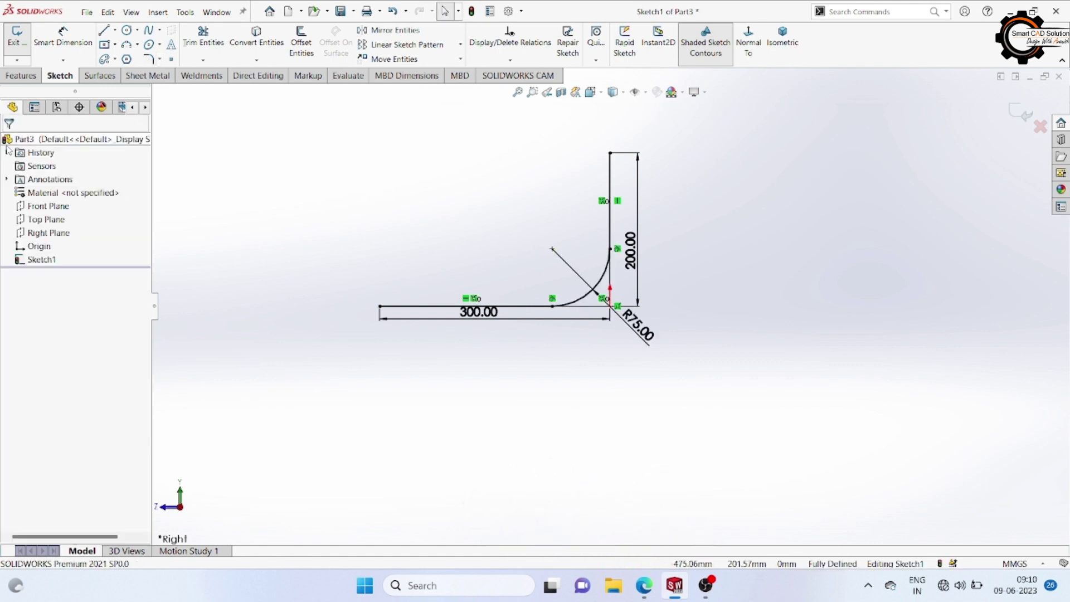
Step: Create Plane1 at the top end of the path, referencing the vertical line and its endpoint
left_click(9, 53)
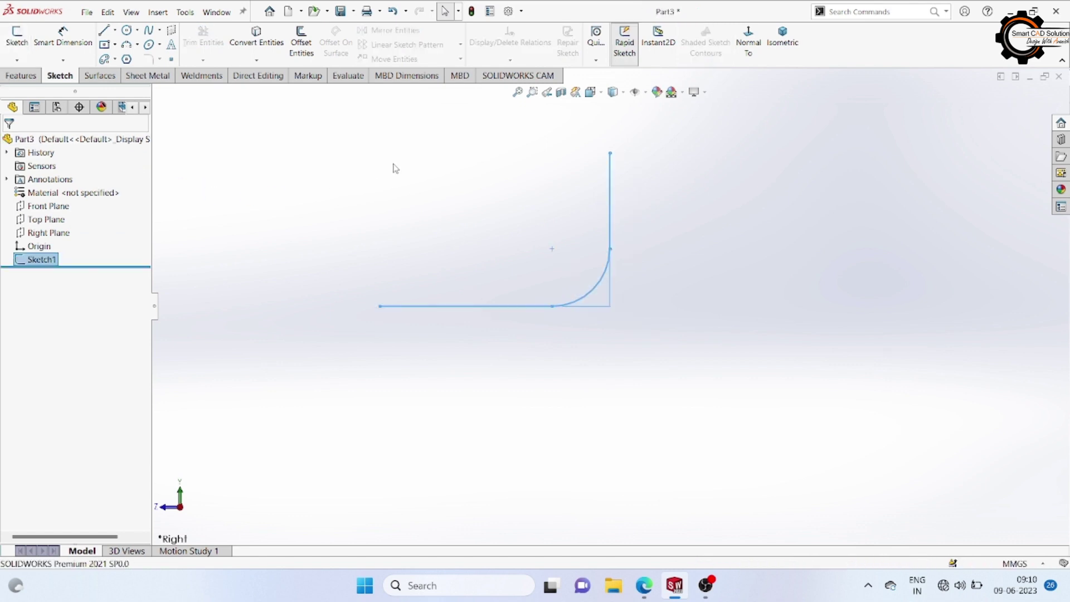
middle_click_drag(394, 168, 379, 226)
left_click(14, 76)
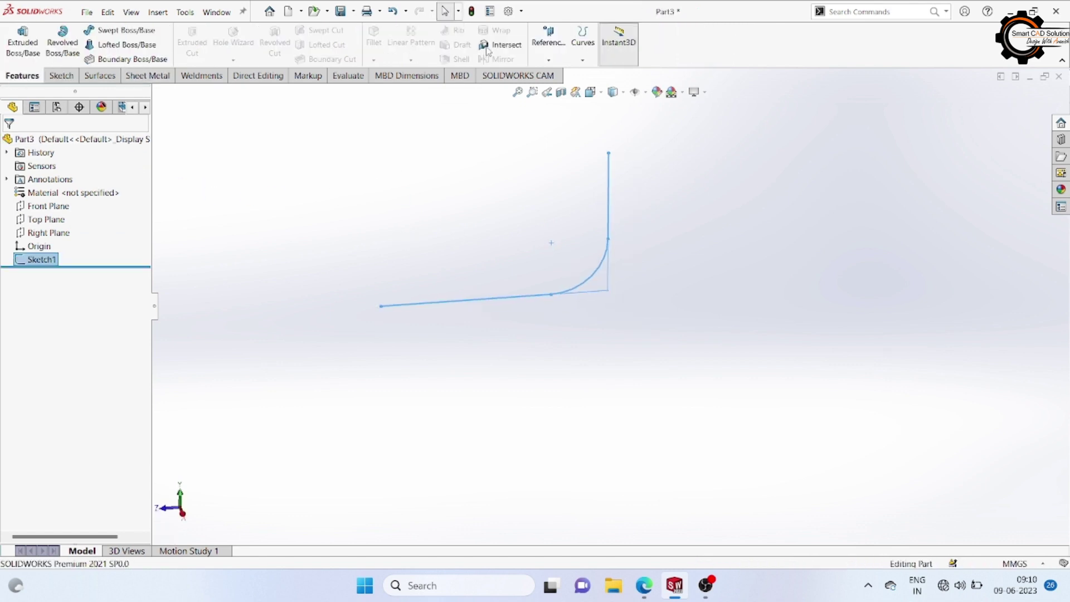
left_click(549, 60)
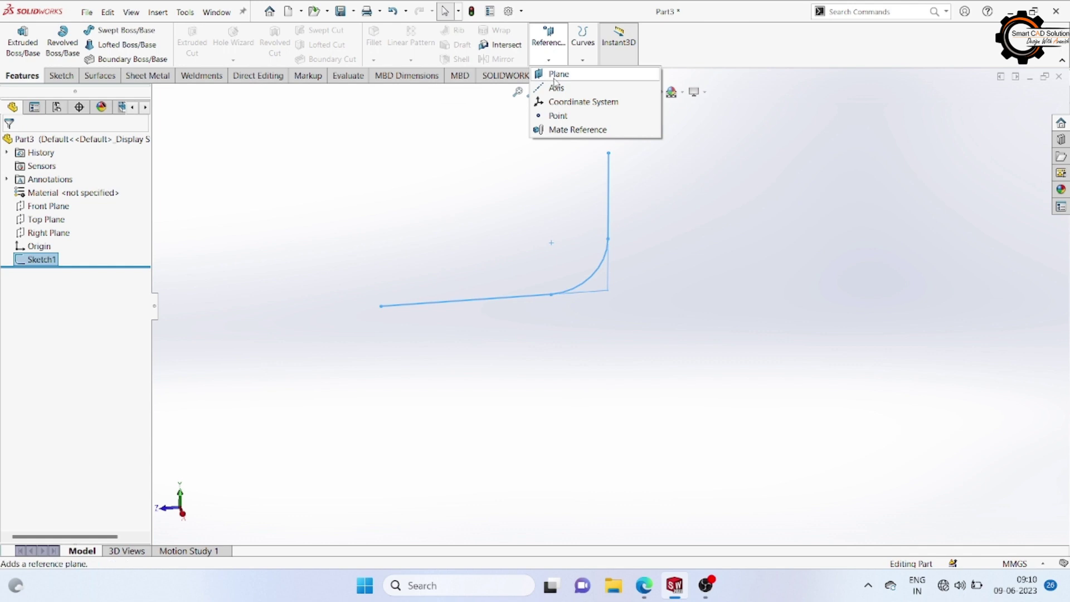
left_click(555, 75)
left_click(609, 177)
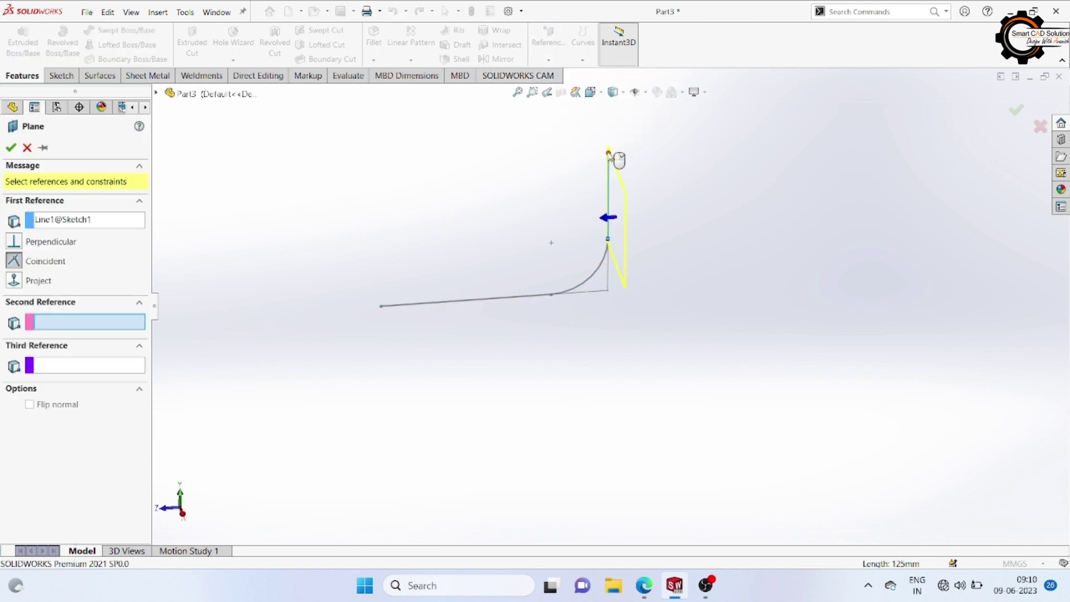
left_click(608, 153)
middle_click_drag(555, 215, 404, 237)
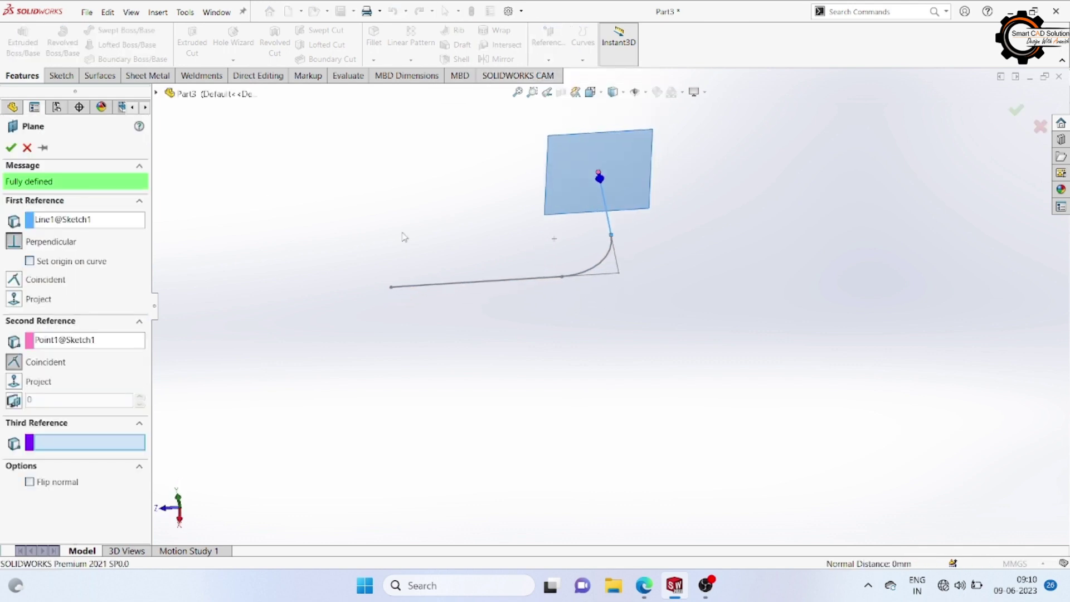
left_click(10, 148)
Step: Sketch a Ø100 circle centred on the origin on Plane1
left_click(572, 162)
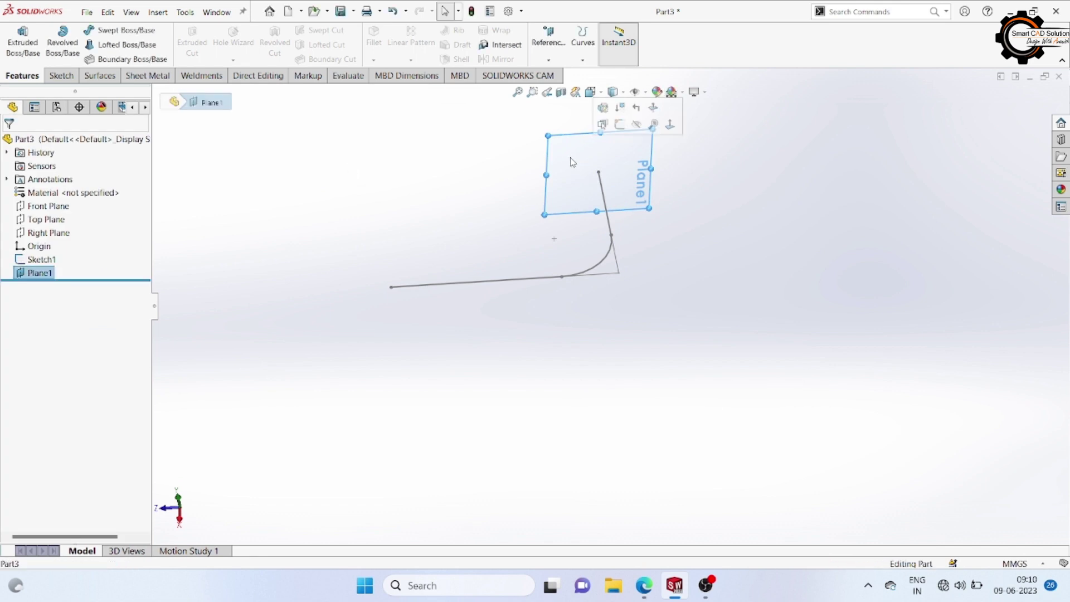
left_click(620, 124)
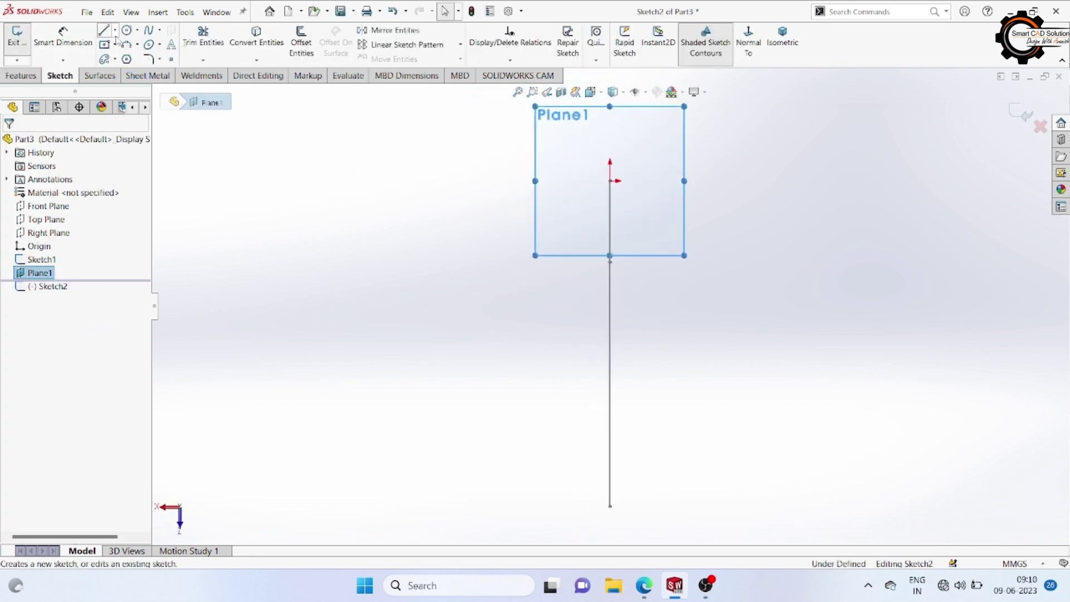
left_click(128, 31)
left_click(610, 181)
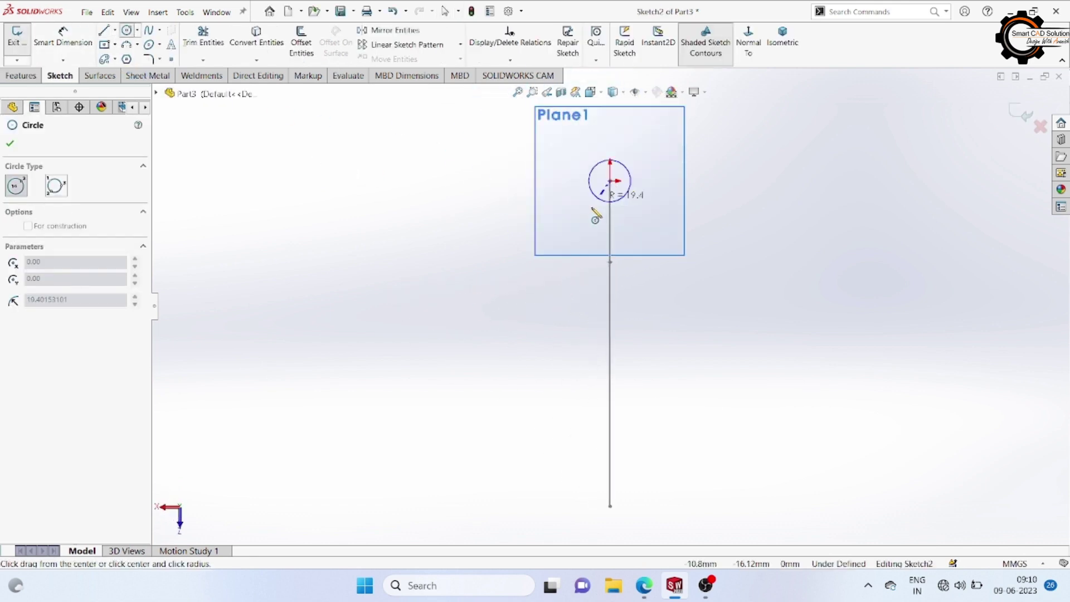
left_click(592, 223)
left_click(63, 34)
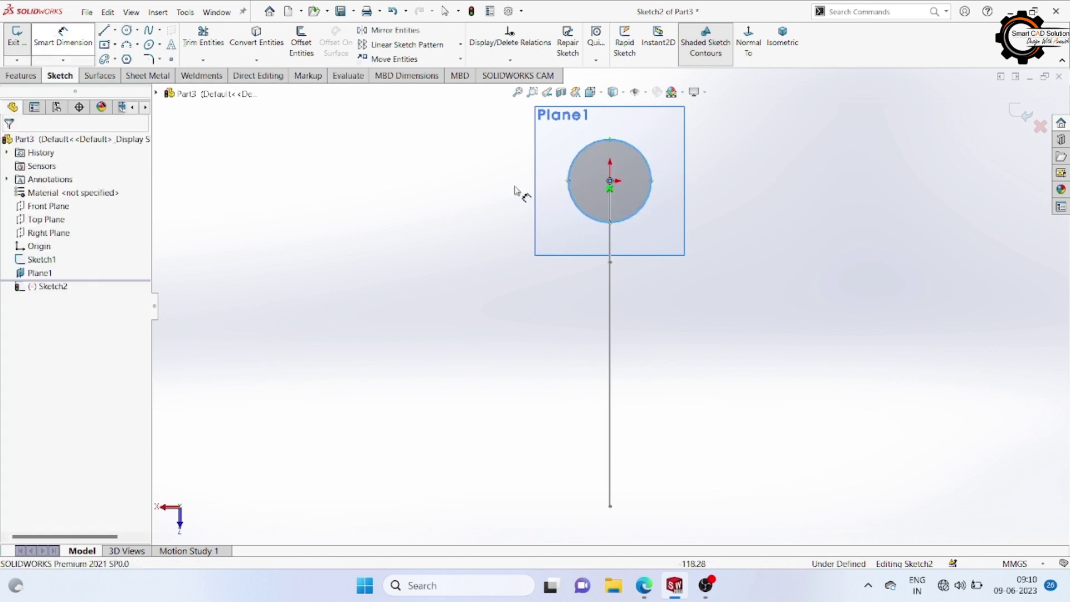
left_click(580, 208)
left_click(493, 185)
type("100")
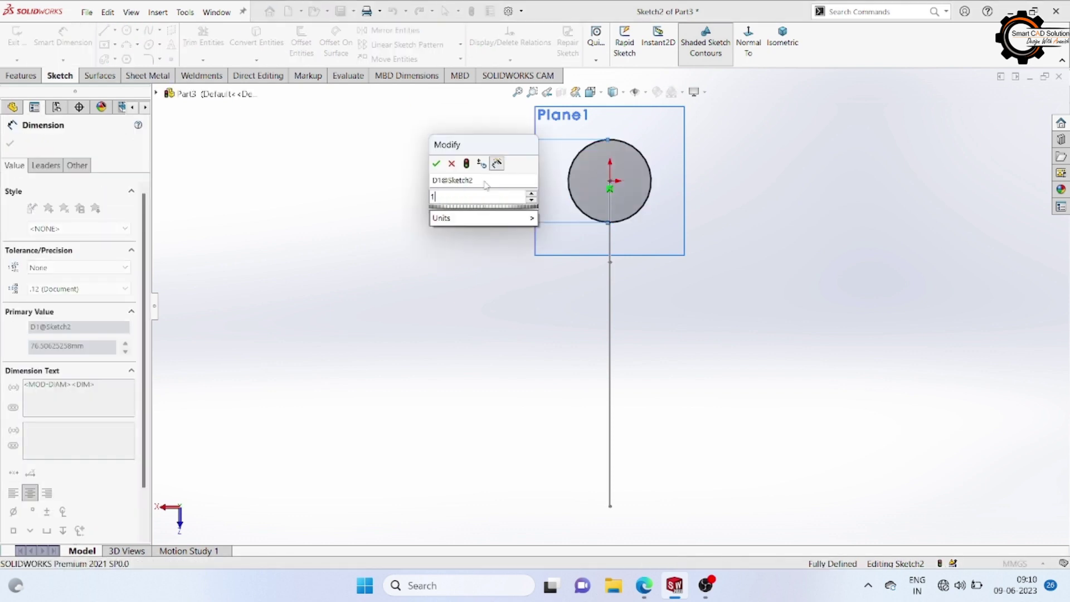
key("Return")
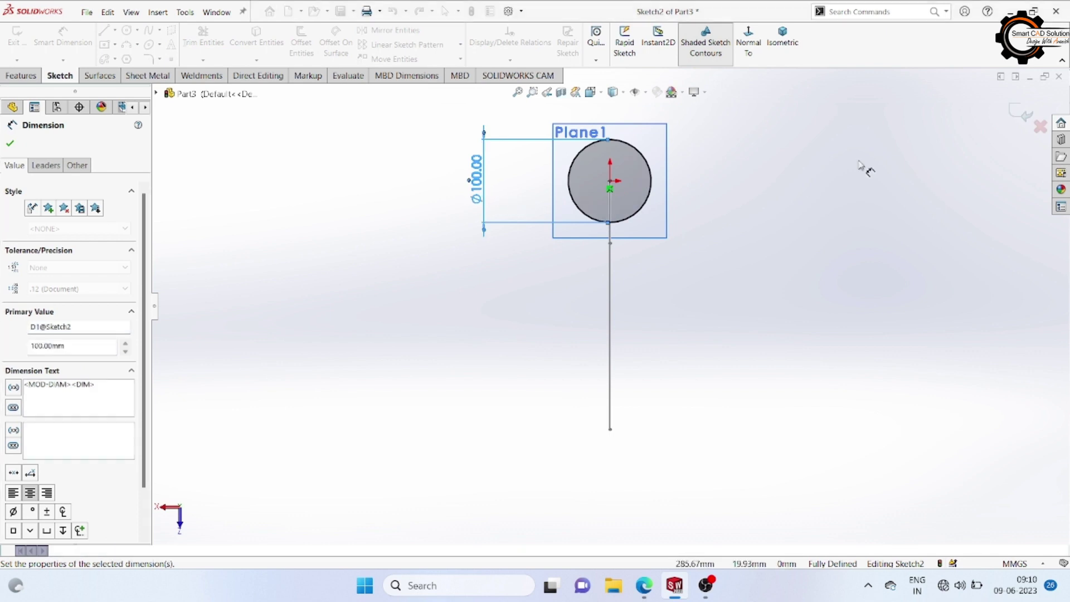
Step: Close the circle sketch and orbit to show profile and path, bringing up Plane1's options
left_click(1015, 118)
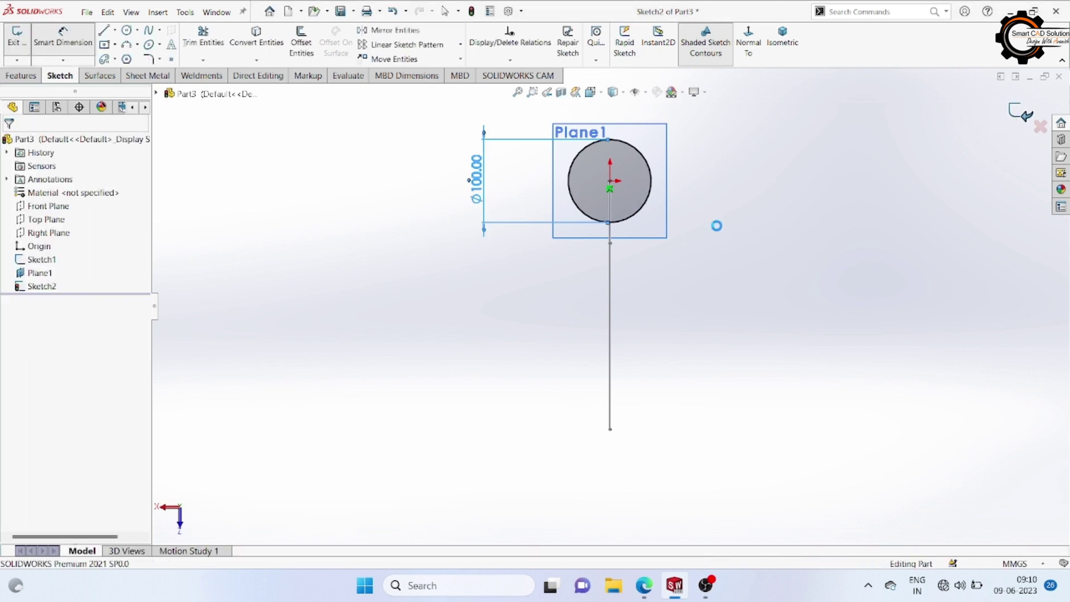
middle_click_drag(551, 296, 596, 306)
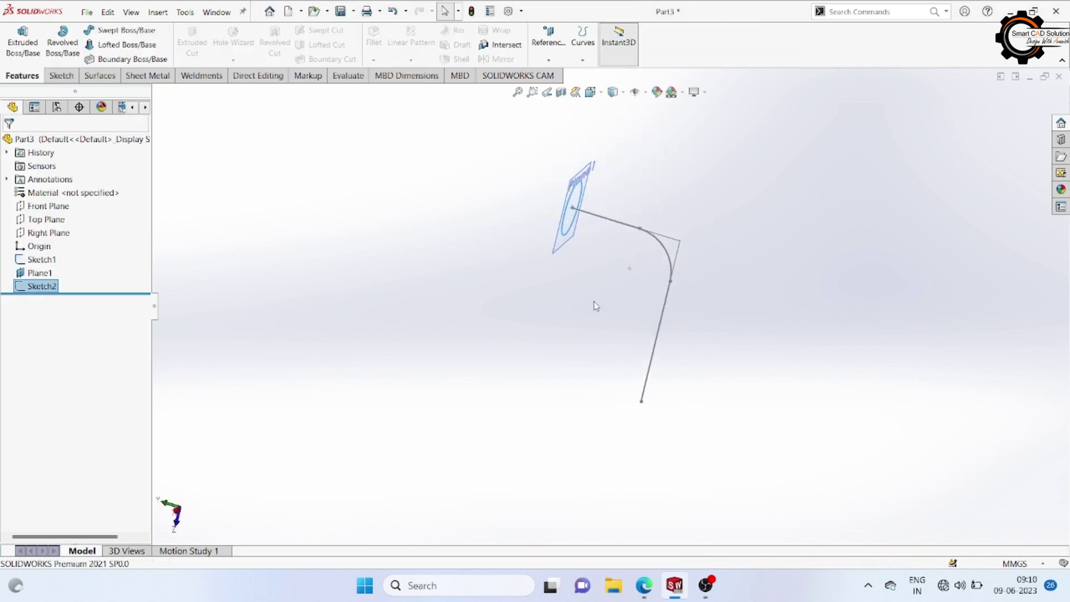
right_click(585, 182)
Step: Hide Plane1 and sweep the circle along the bent path as a 10 mm inward thin wall
left_click(631, 167)
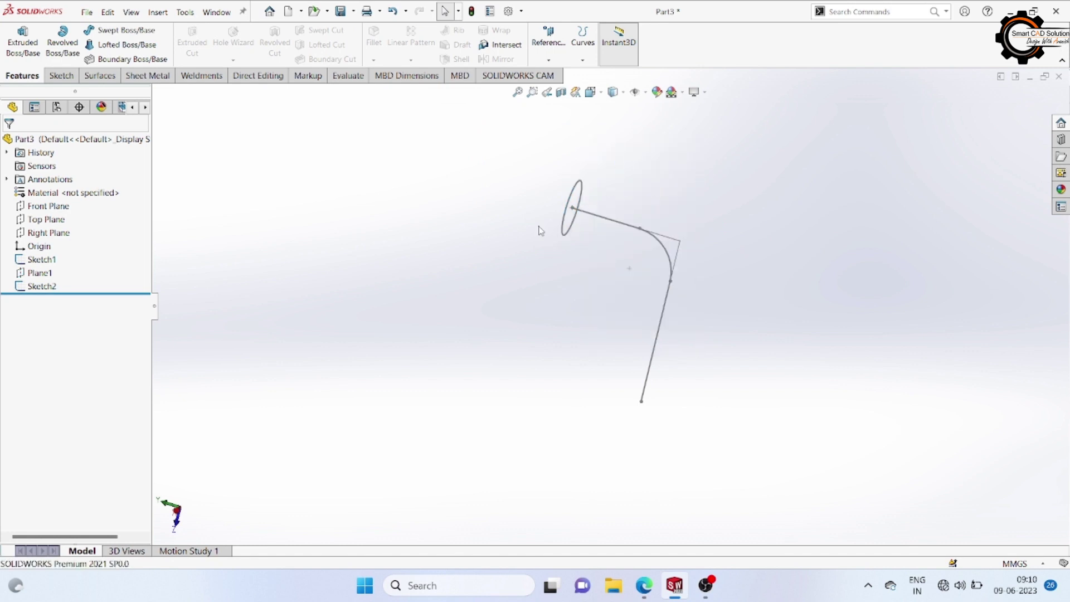
left_click(114, 32)
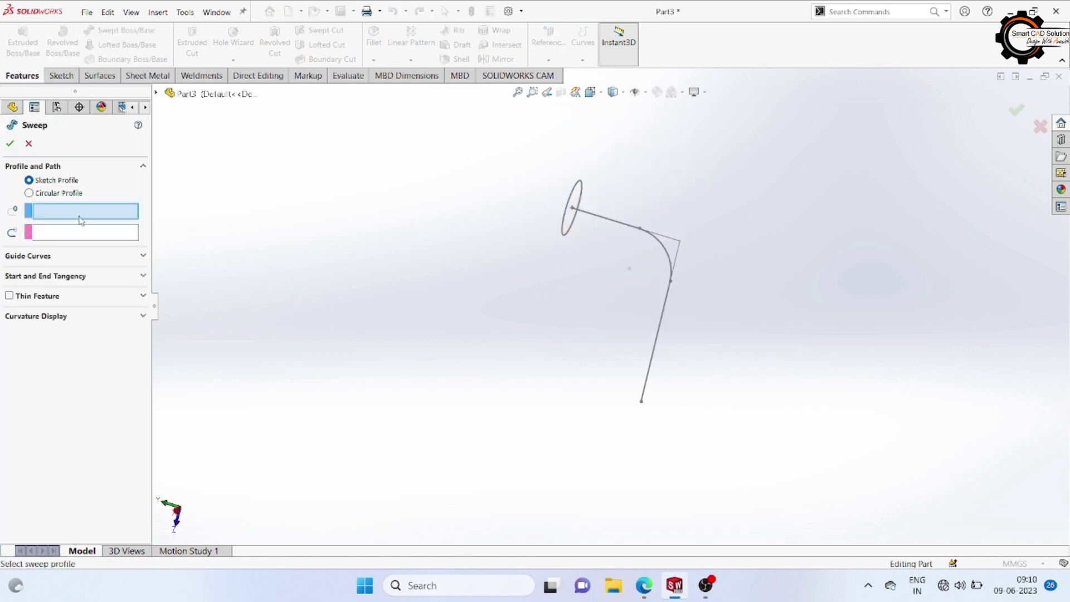
left_click(565, 230)
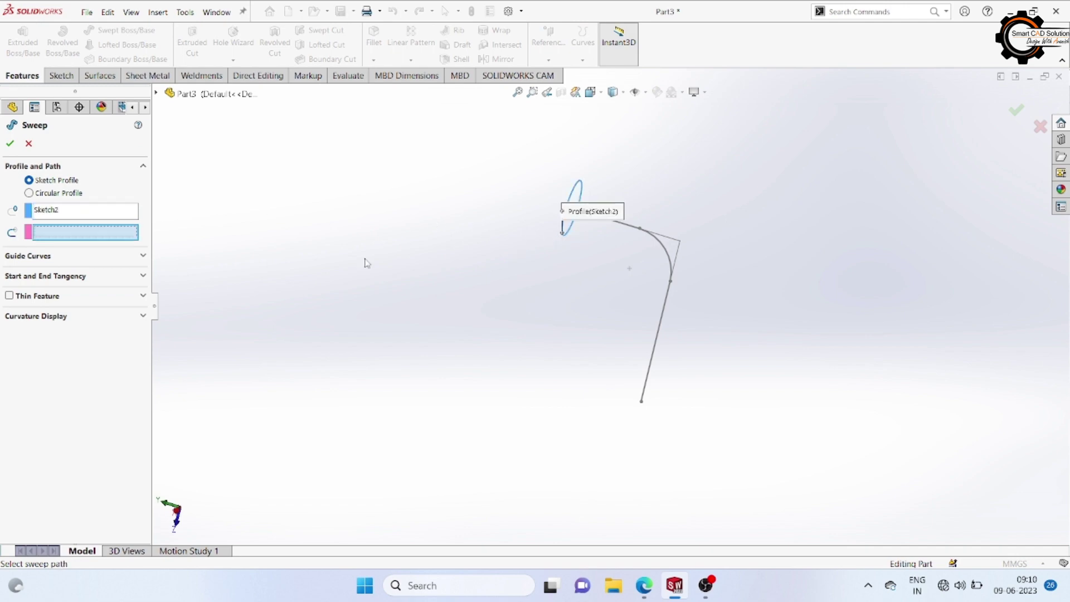
left_click(667, 319)
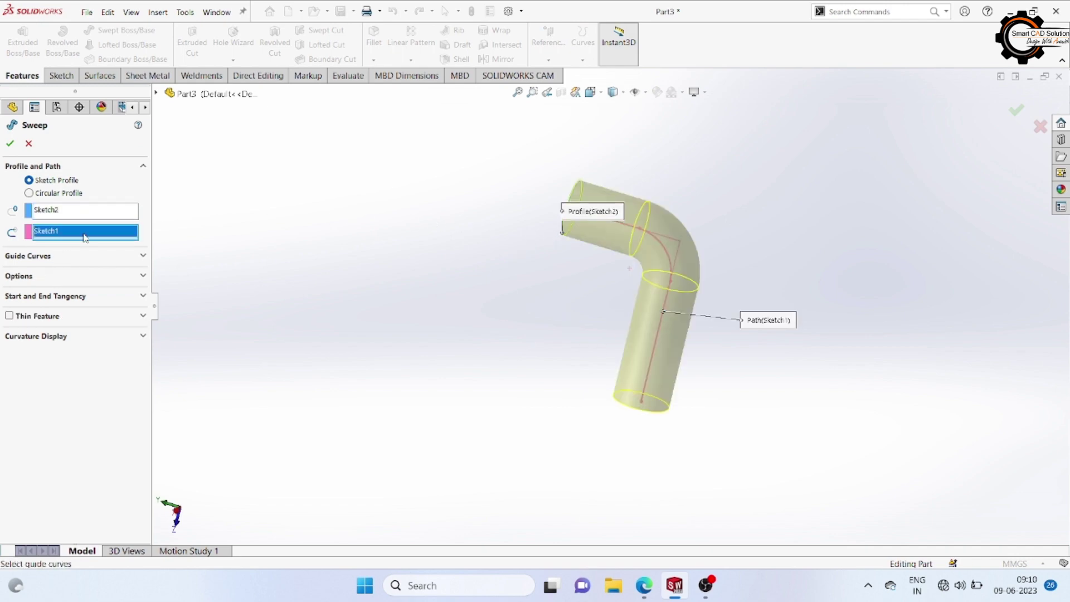
left_click(10, 316)
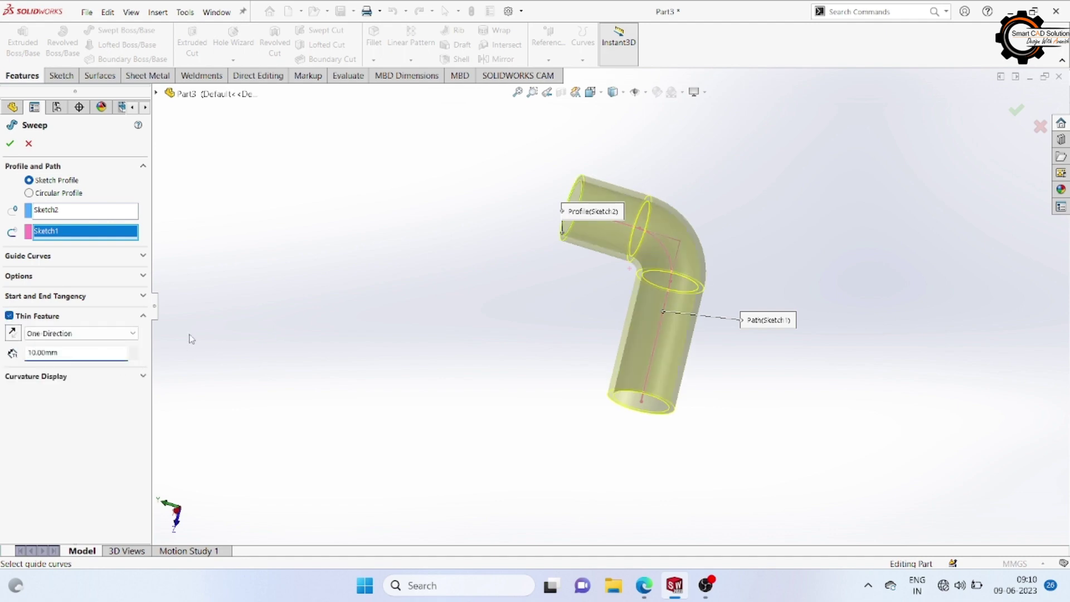
left_click(14, 333)
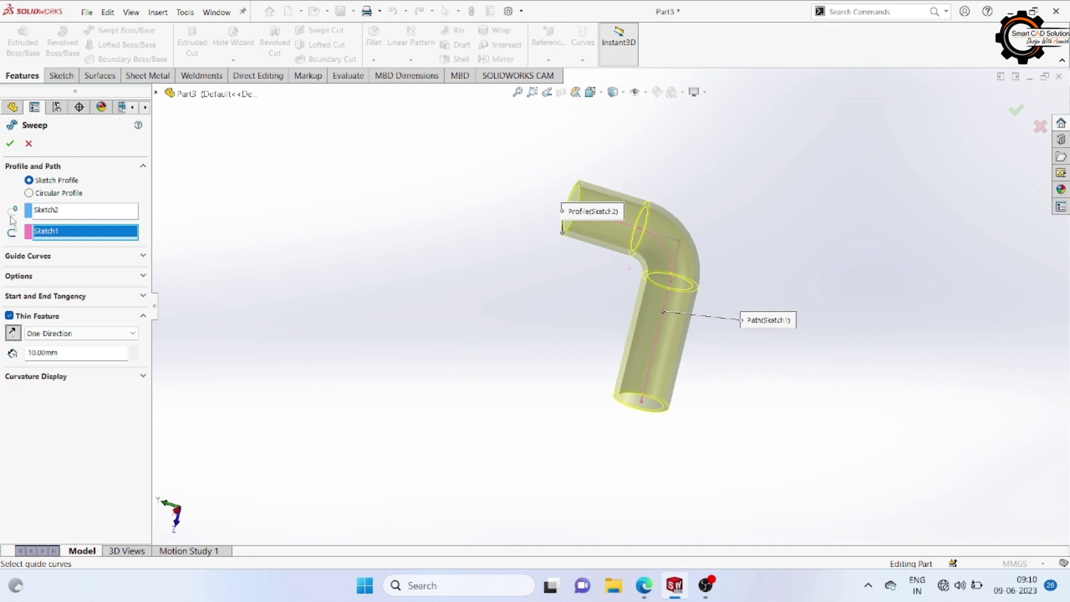
left_click(10, 144)
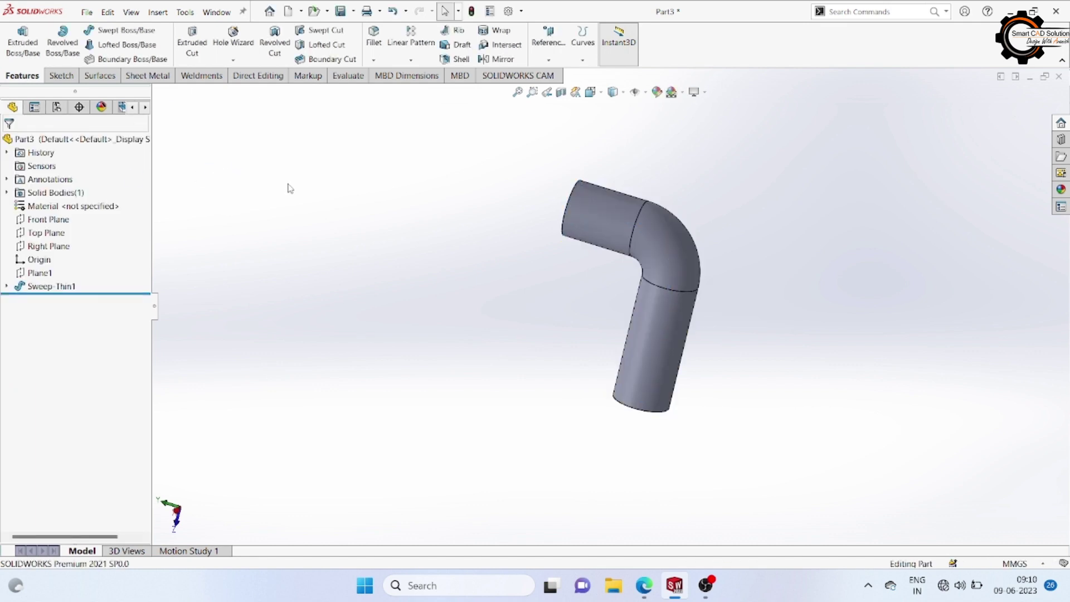
Step: Orbit and zoom the elbow, then select the pipe's open end face
mouse_move(289, 187)
middle_mouse_down()
mouse_move(398, 180)
mouse_move(664, 432)
middle_mouse_up()
scroll(500, 322, "down", 2)
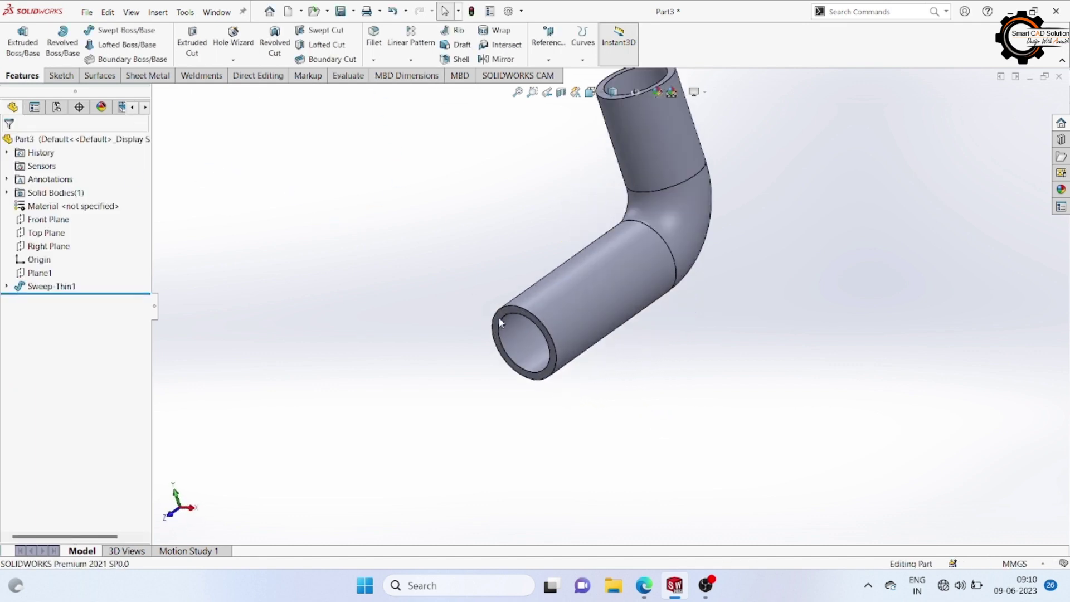
left_click(504, 320)
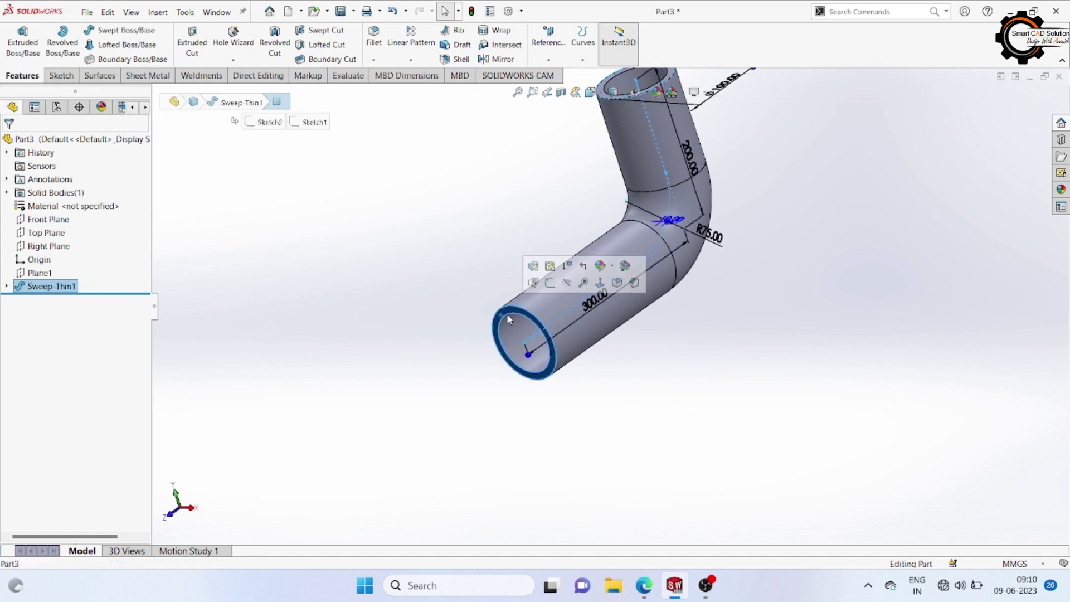
Step: On the end face, sketch the outer flange circle and a concentric bolt ring circle
left_click(552, 287)
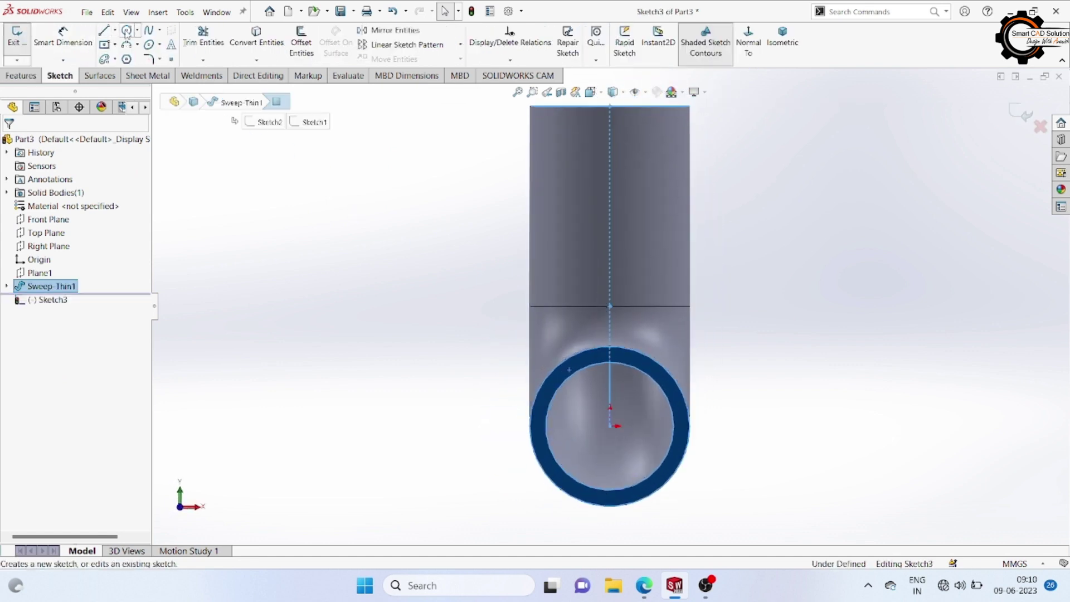
left_click(610, 426)
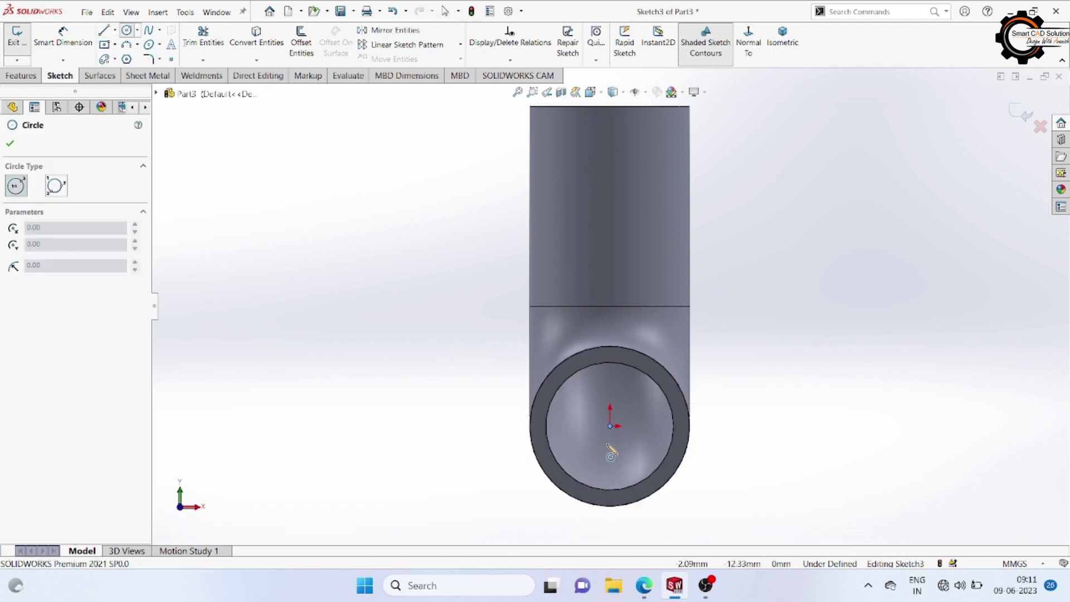
left_click(610, 426)
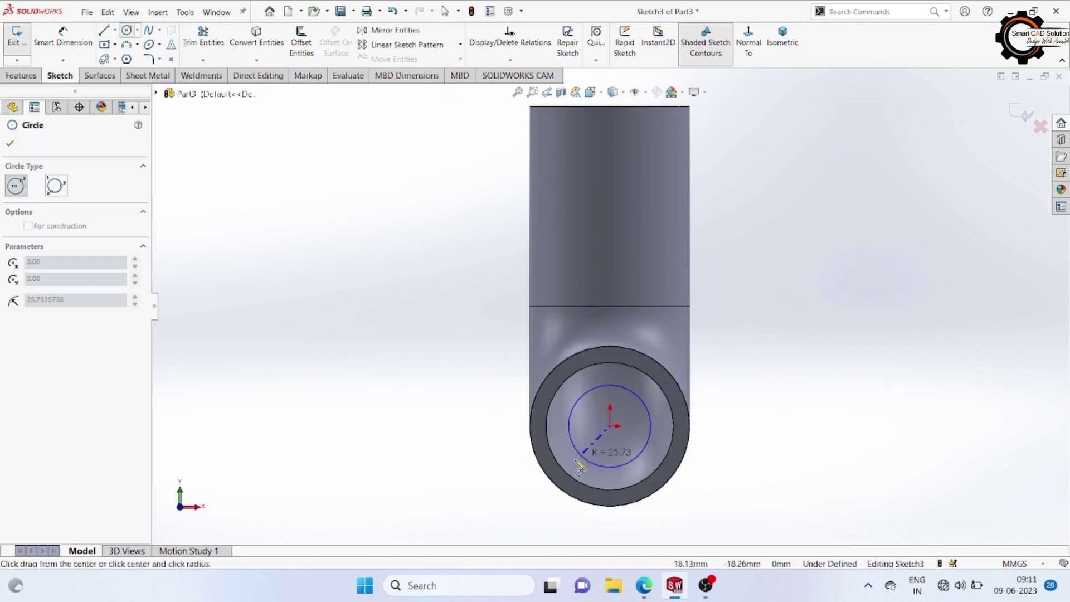
left_click(508, 501)
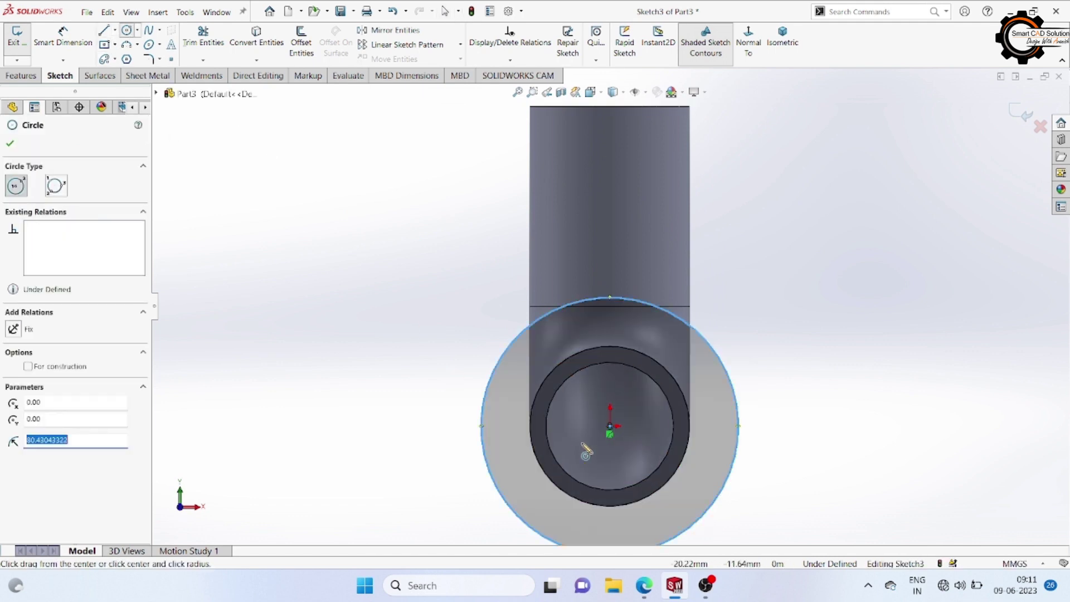
left_click(610, 426)
left_click(544, 496)
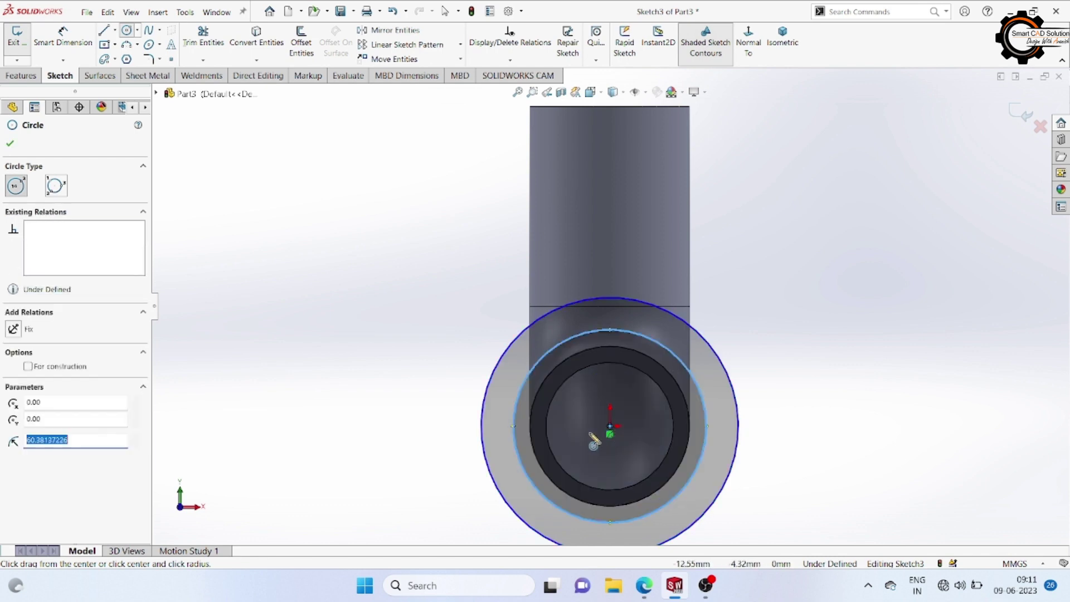
Step: Add four bolt-hole circles at the top, left, right and bottom of the bolt ring
left_click(611, 330)
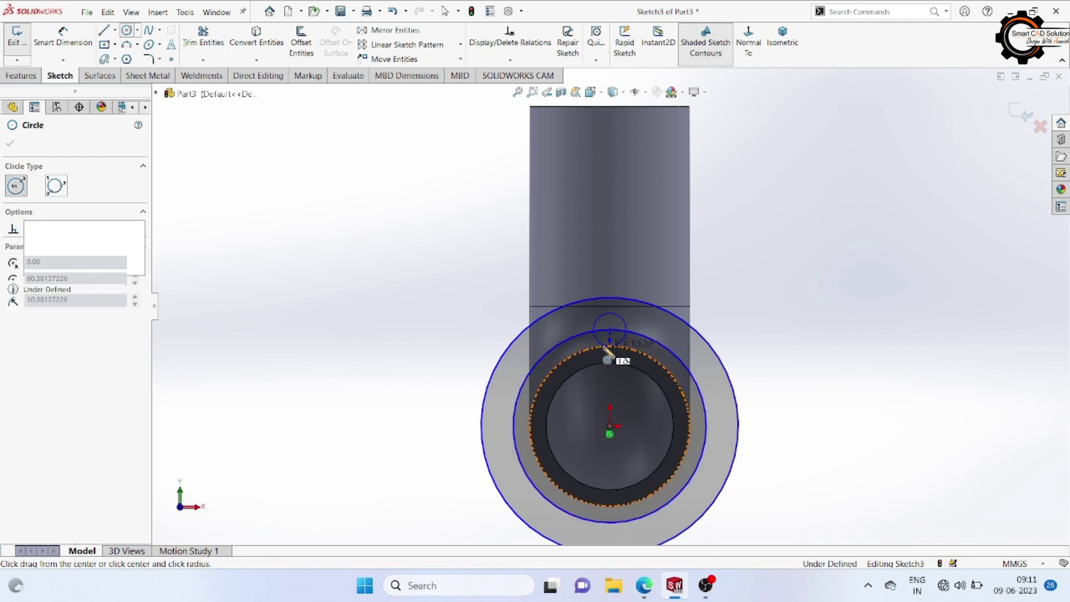
left_click(627, 330)
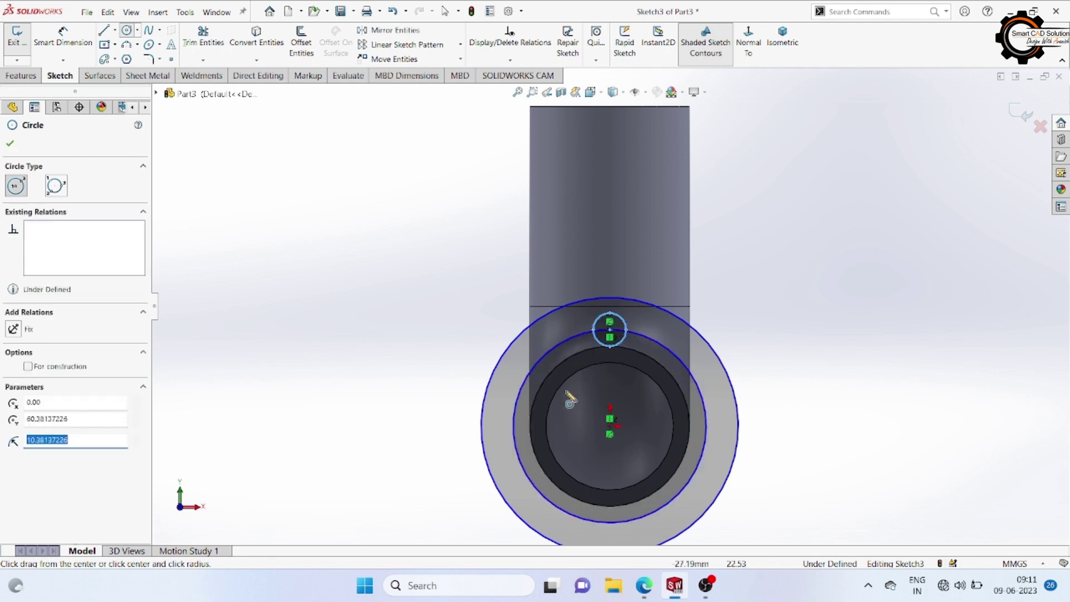
left_click(513, 426)
left_click(526, 449)
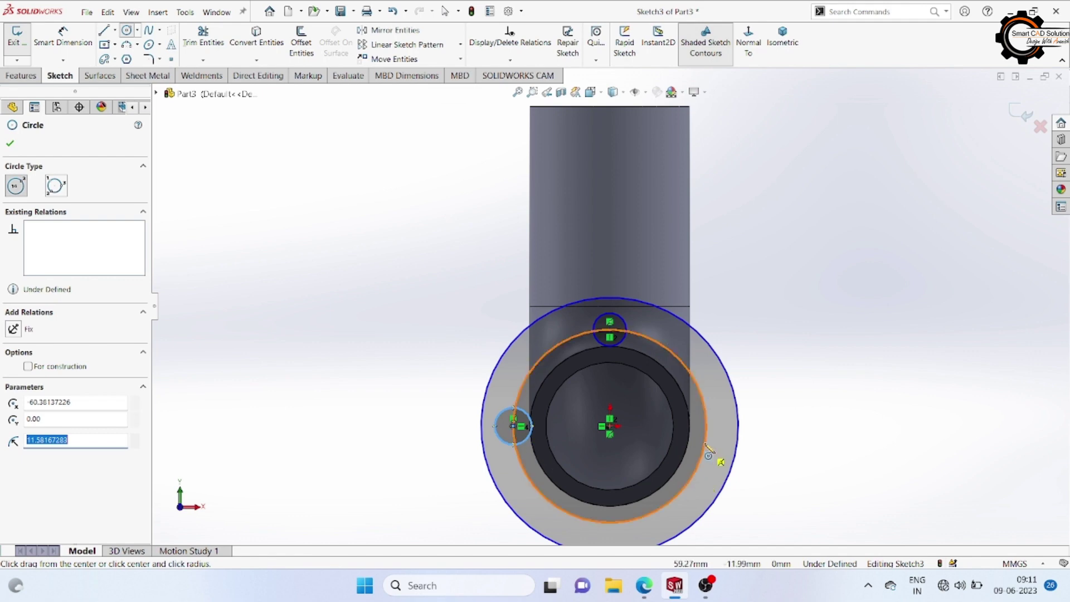
left_click(707, 426)
left_click(719, 444)
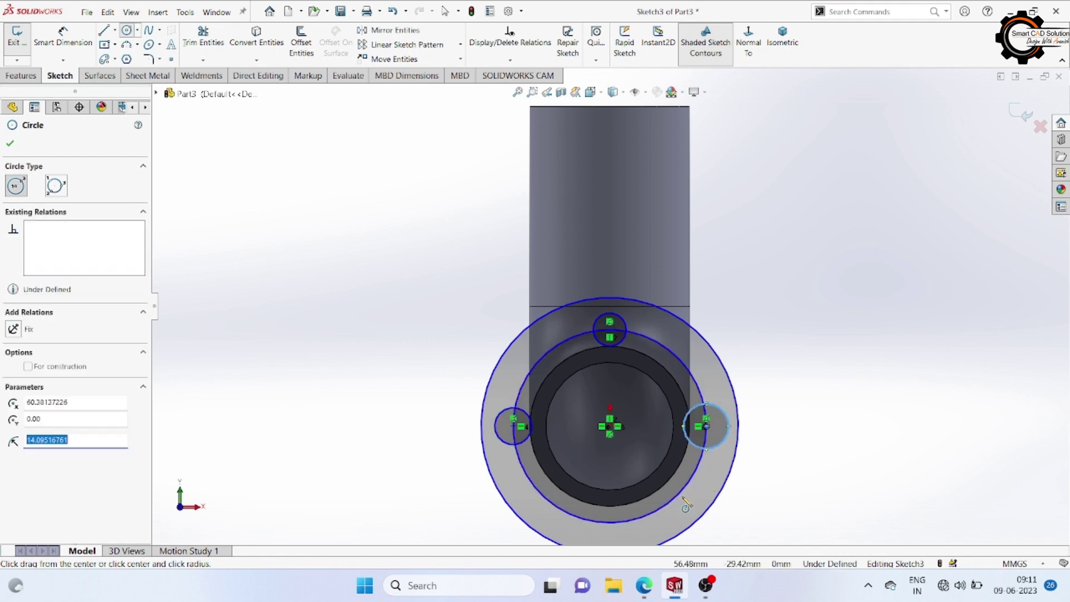
left_click(610, 523)
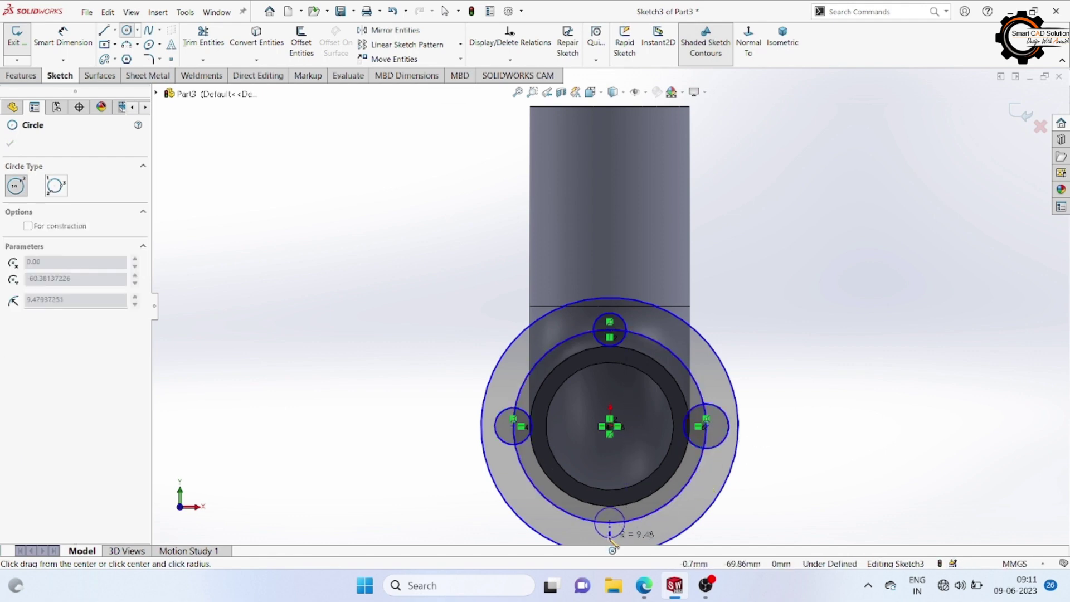
Step: Fit the view and convert the pipe's inner bore edge into the sketch
right_click(778, 268)
left_click(796, 277)
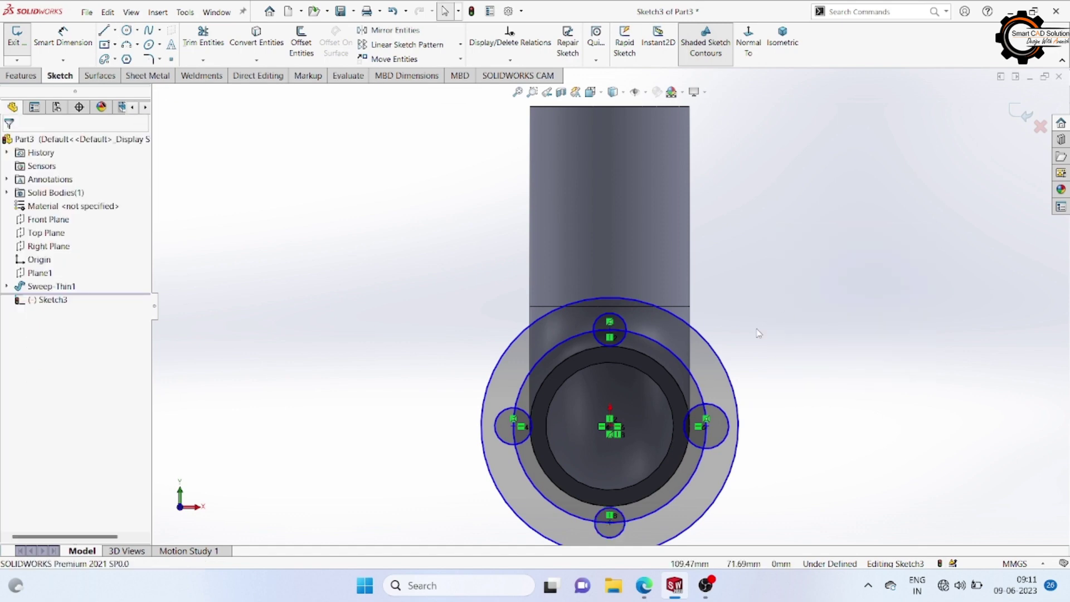
key("z")
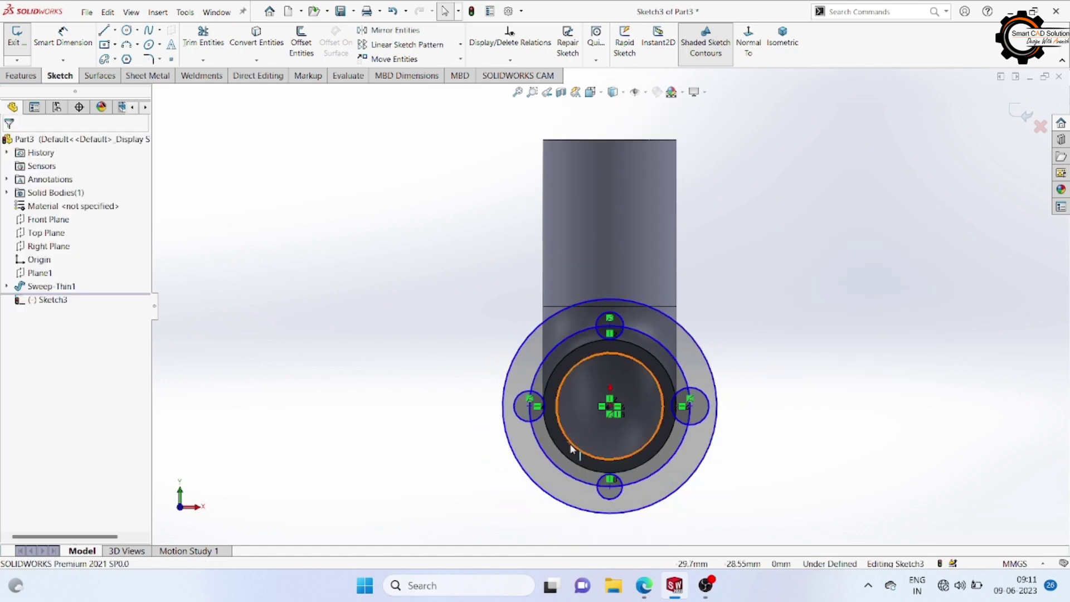
left_click(569, 444)
left_click(256, 34)
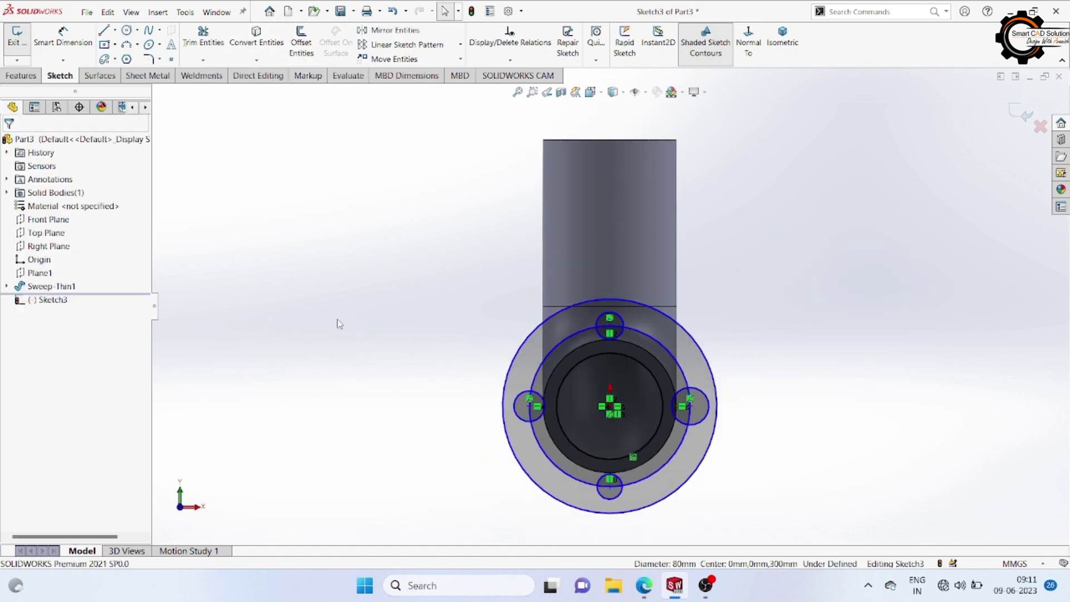
Step: Dimension the bolt hole Ø20, the outer flange circle Ø230 and the bolt circle Ø190
left_click(63, 35)
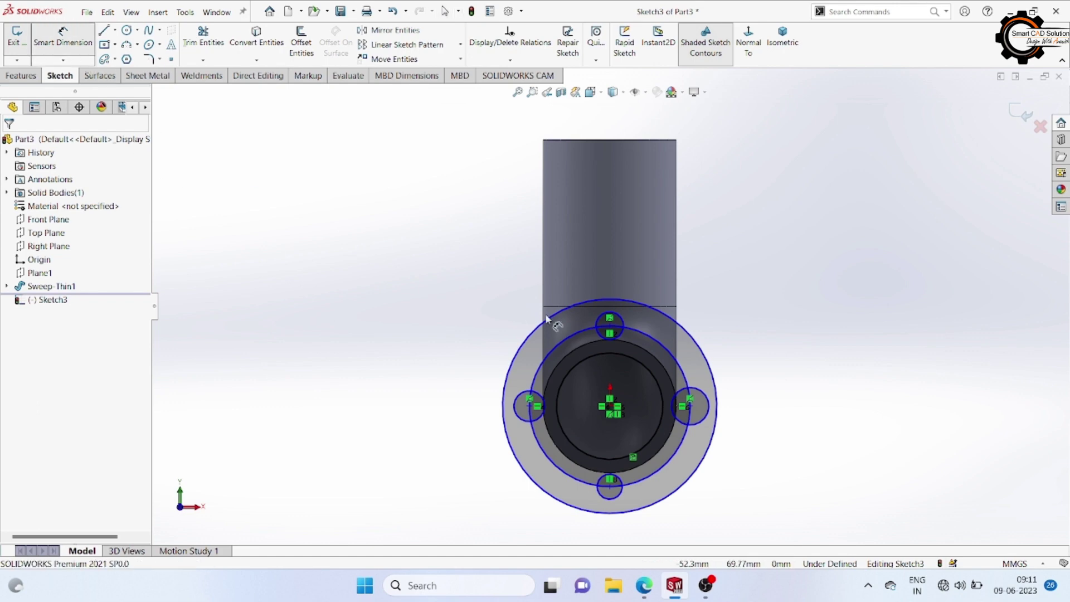
left_click(624, 322)
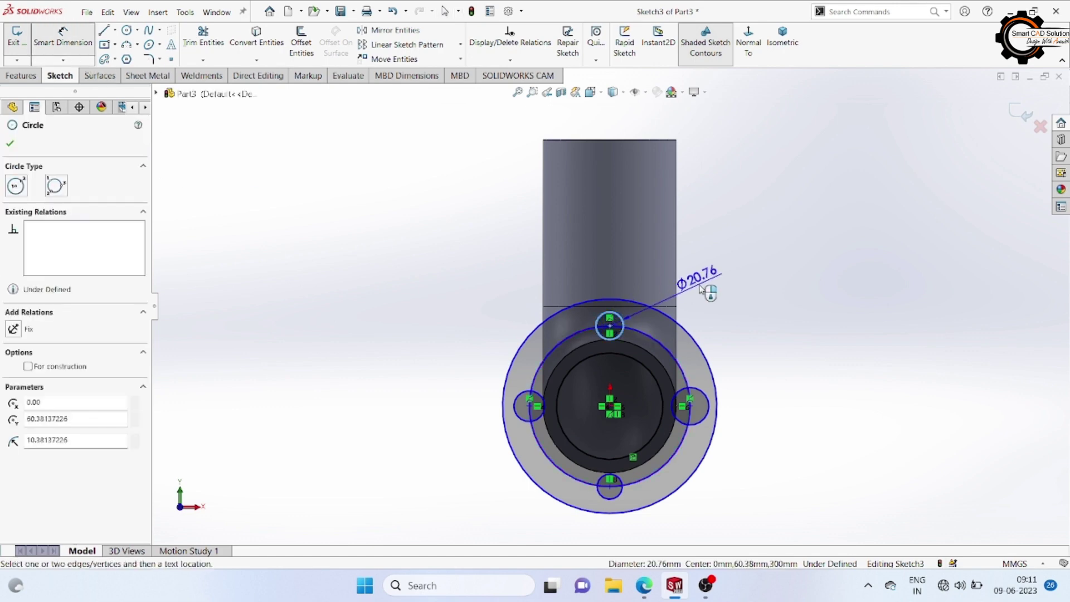
left_click(705, 293)
type("20")
key("Return")
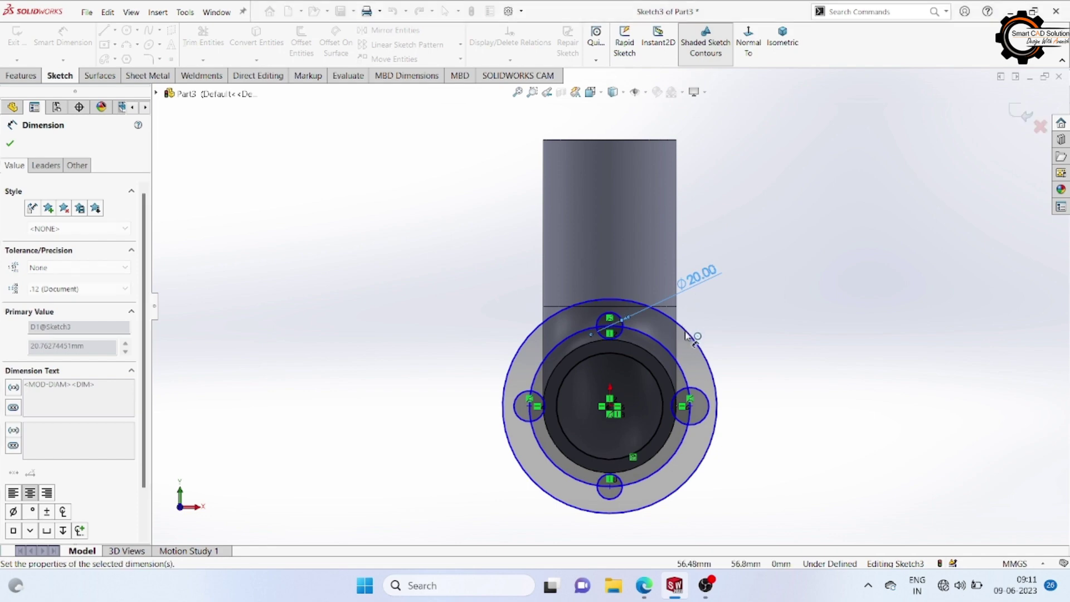
left_click(694, 337)
left_click(722, 310)
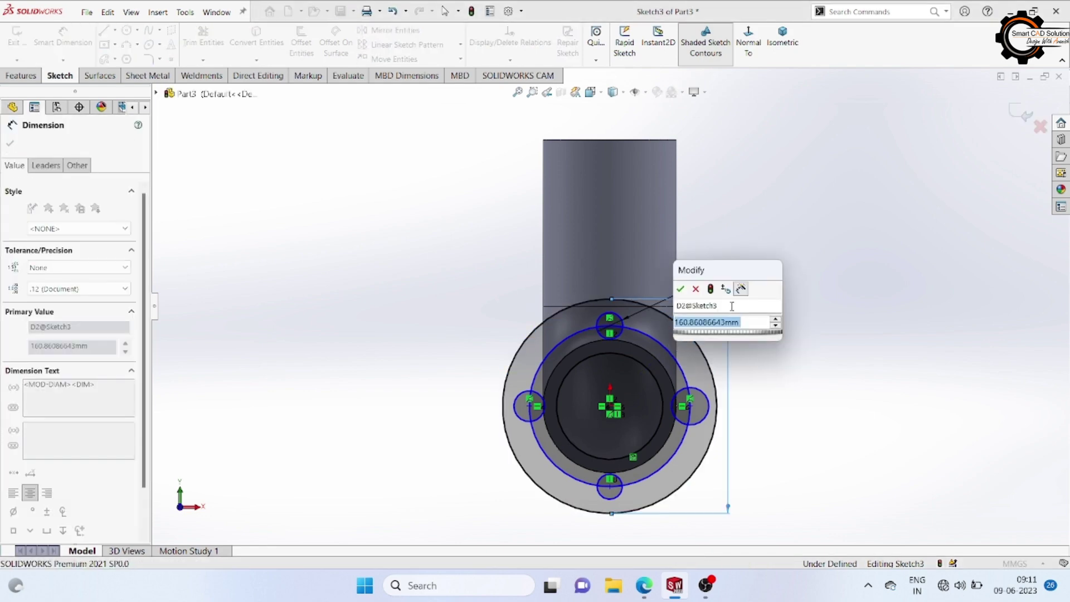
key("Escape")
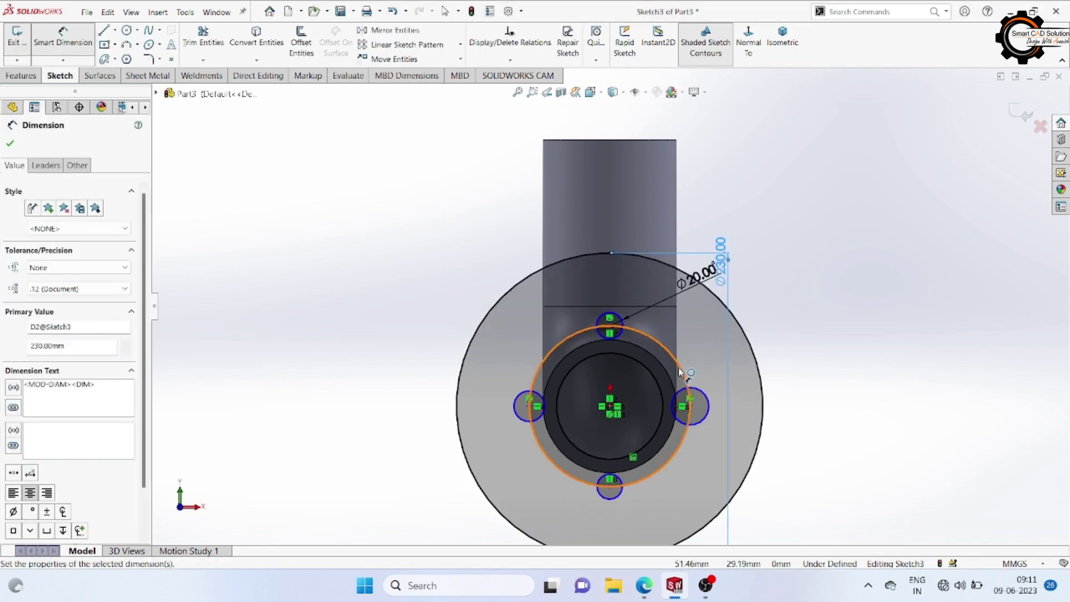
left_click(684, 366)
left_click(760, 313)
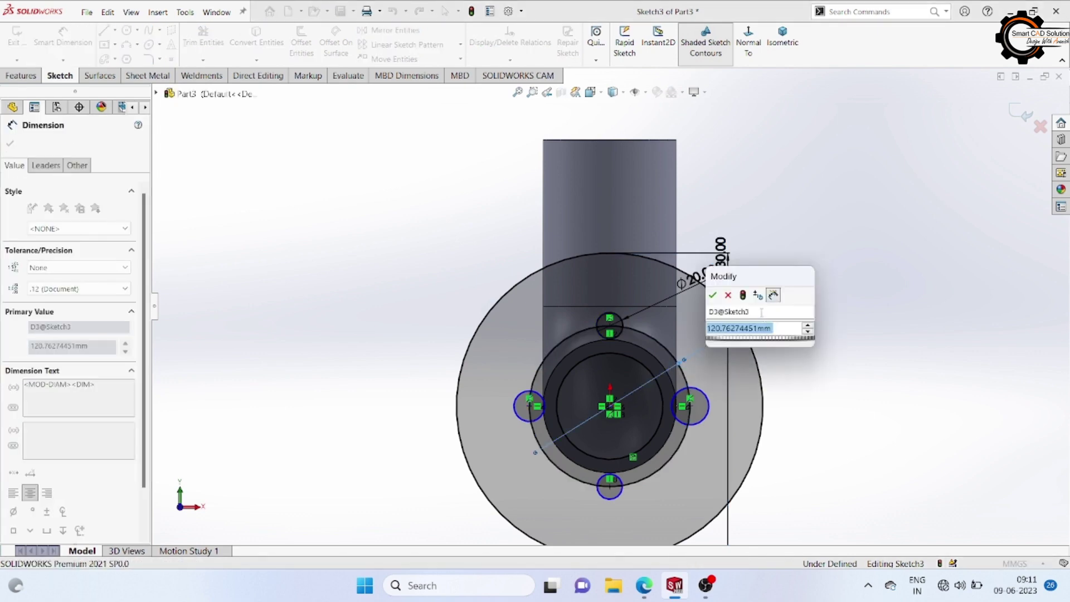
type("120")
key("Return")
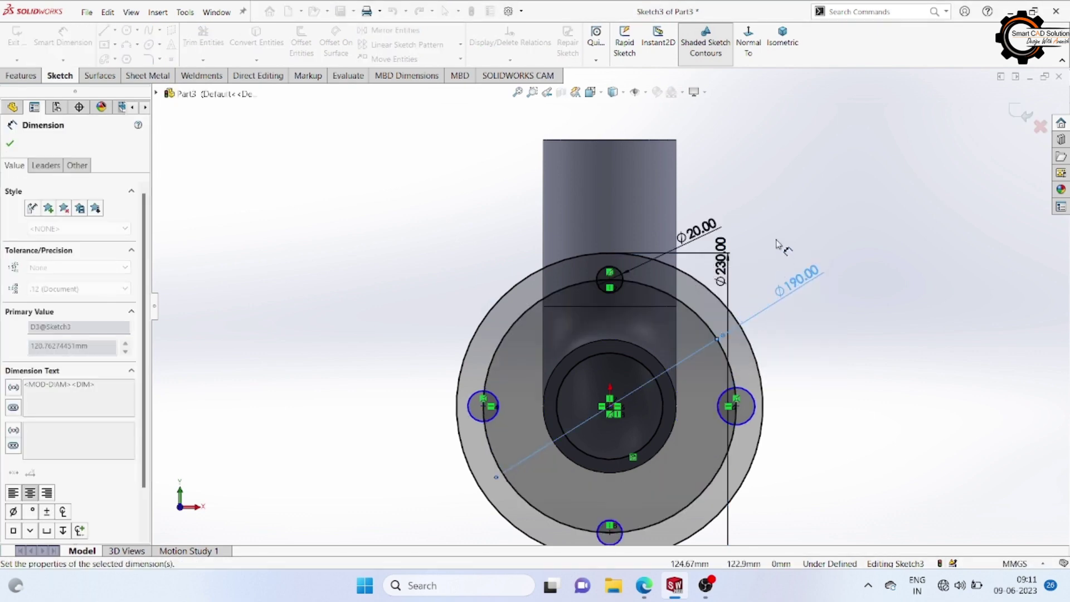
Step: Reposition the Ø190, Ø230 and Ø20 dimensions clear of the flange sketch
right_click(780, 237)
left_click(778, 301)
mouse_move(780, 301)
left_mouse_down()
mouse_move(836, 379)
mouse_move(829, 331)
left_mouse_up()
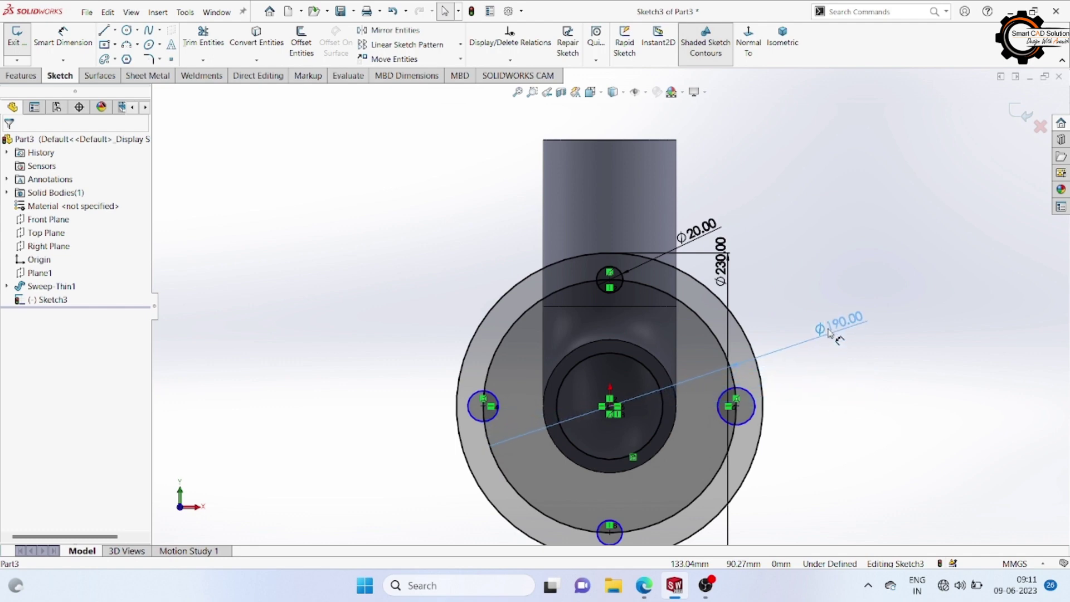
mouse_move(721, 262)
left_mouse_down()
mouse_move(843, 407)
mouse_move(892, 410)
left_mouse_up()
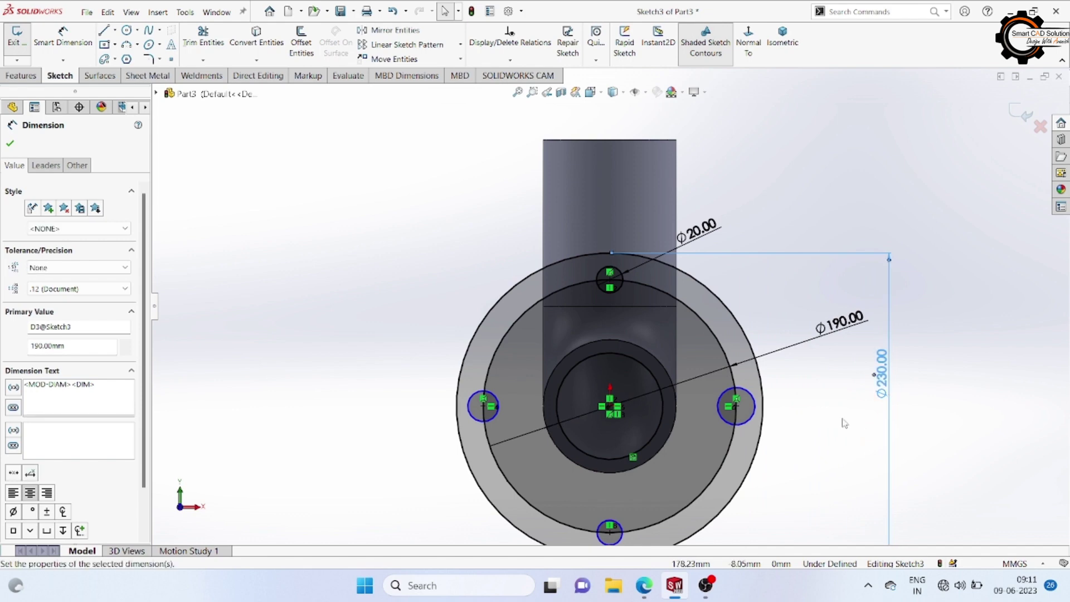
key("f")
scroll(803, 437, "down", 2)
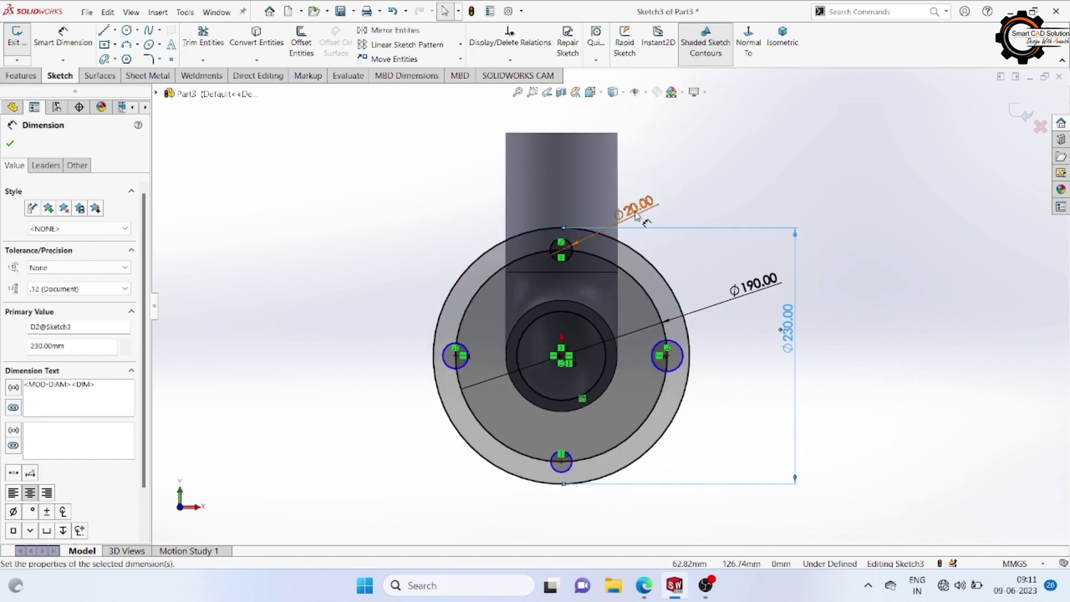
left_click_drag(639, 207, 661, 245)
left_click(680, 191)
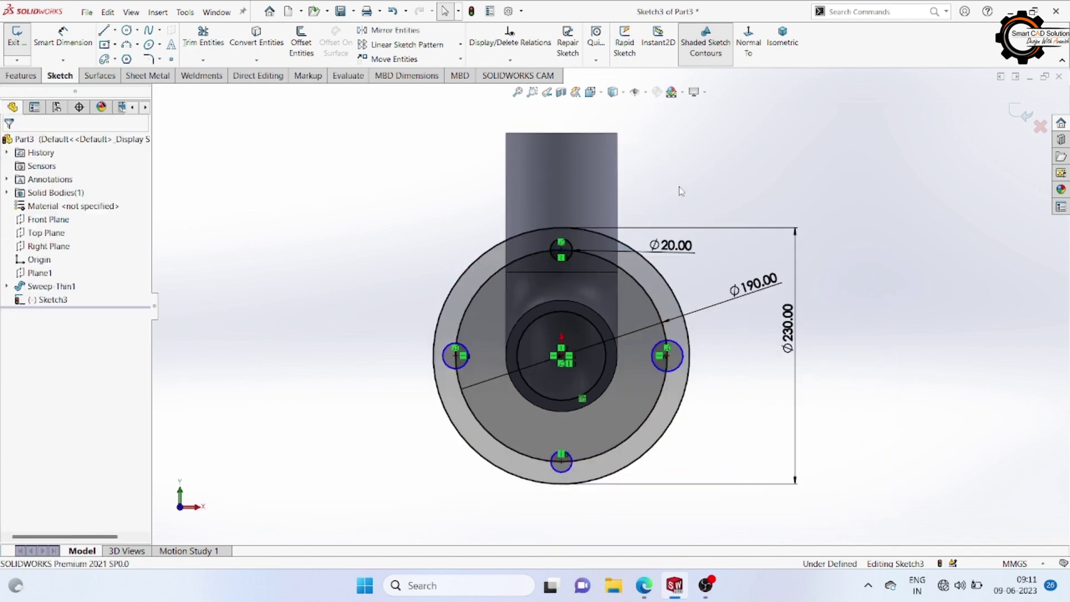
Step: Convert the Ø190 circle into a construction bolt circle
left_click(475, 296)
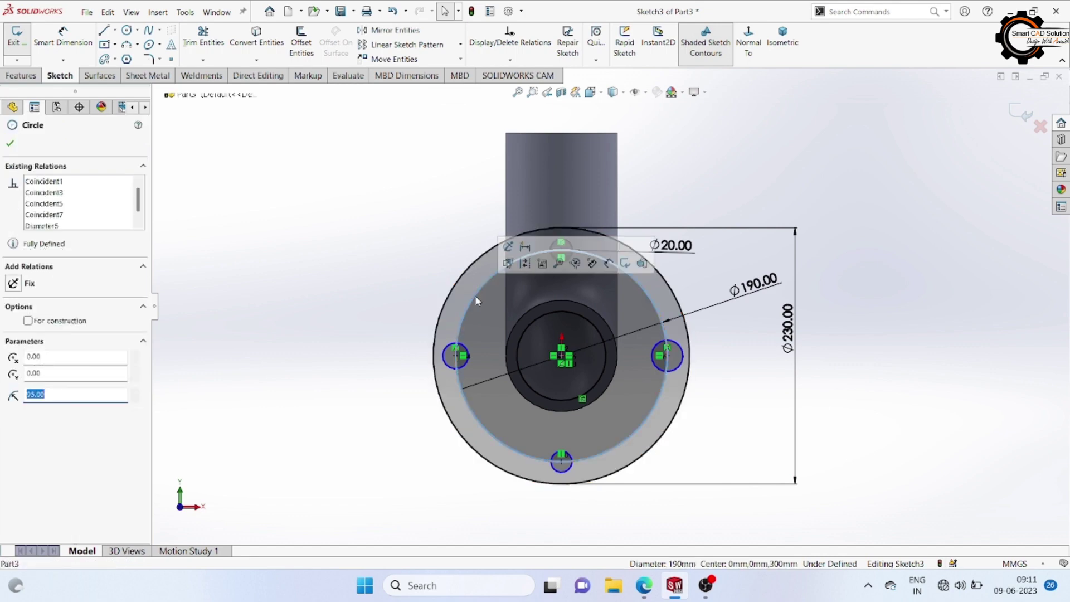
left_click(28, 321)
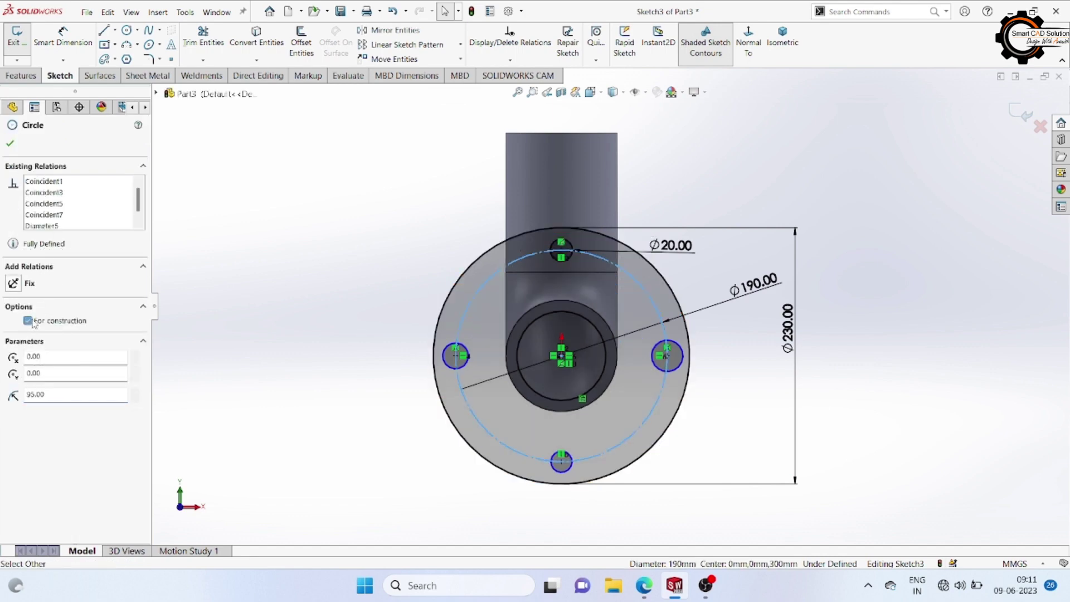
left_click(11, 144)
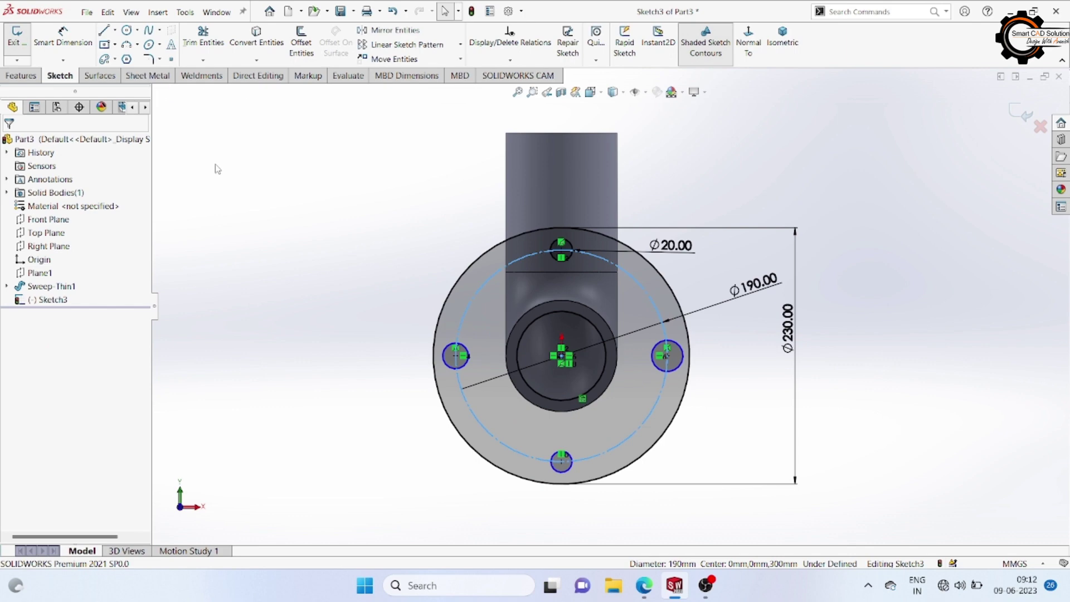
Step: Add an Equal relation to the four bolt-hole circles, fully defining the sketch
left_click(446, 351)
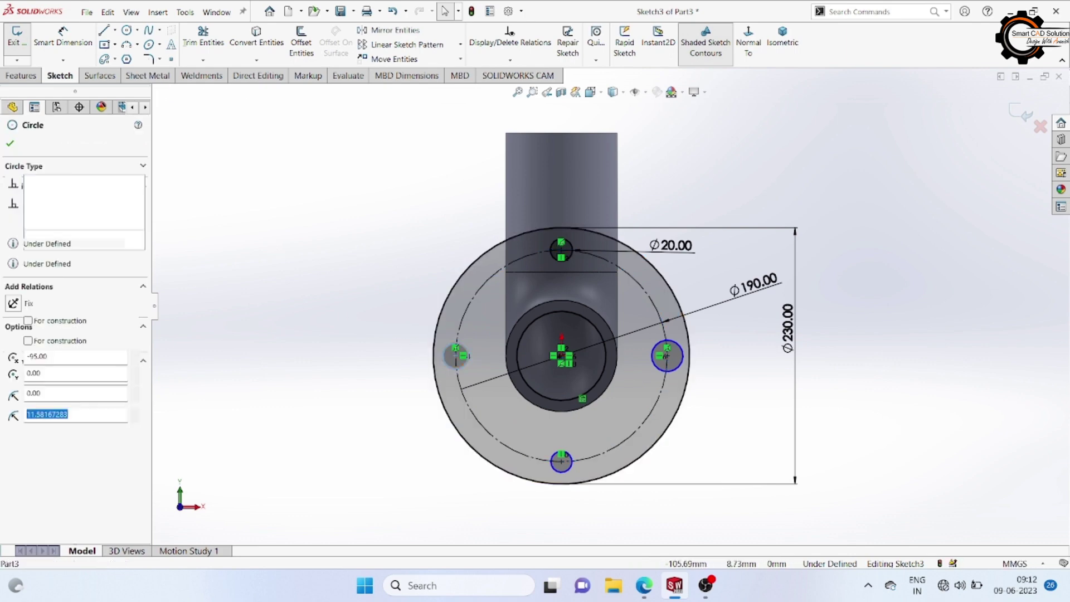
left_click(573, 256, "ctrl")
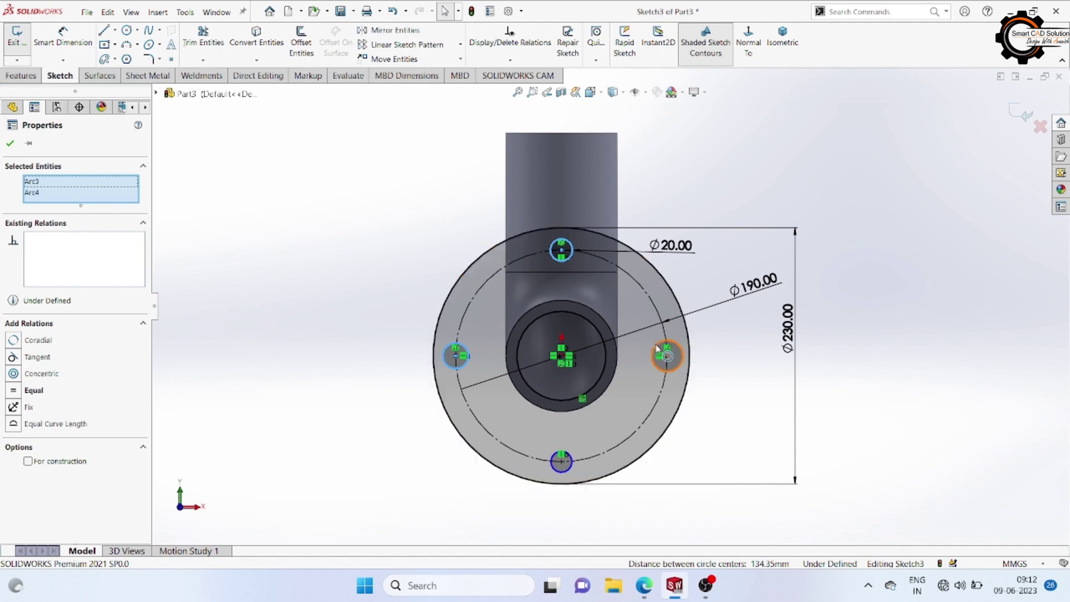
left_click(628, 374, "ctrl")
left_click(570, 459, "ctrl")
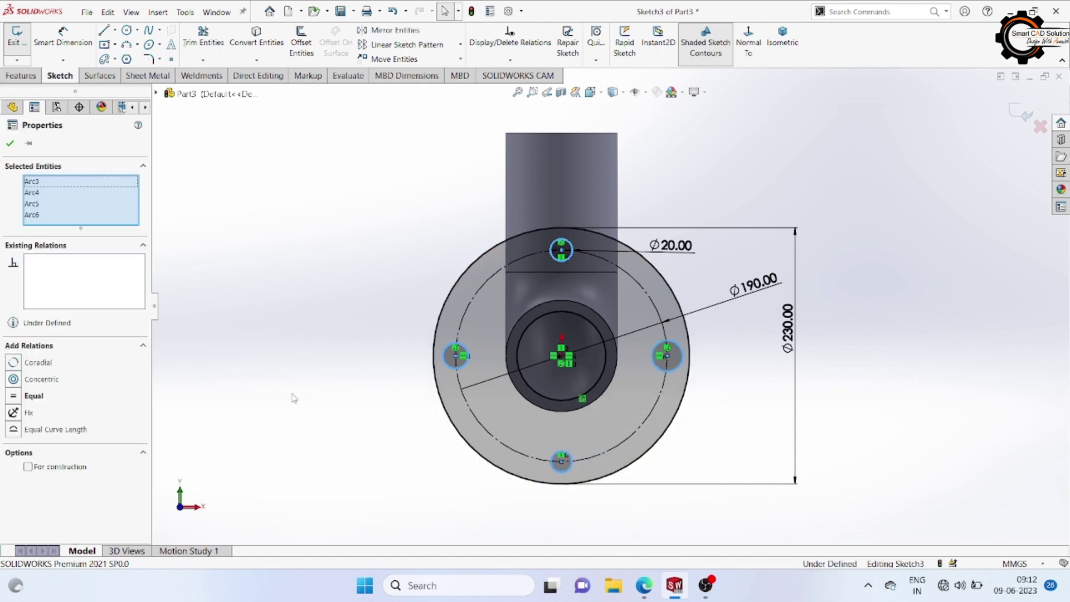
left_click(14, 397)
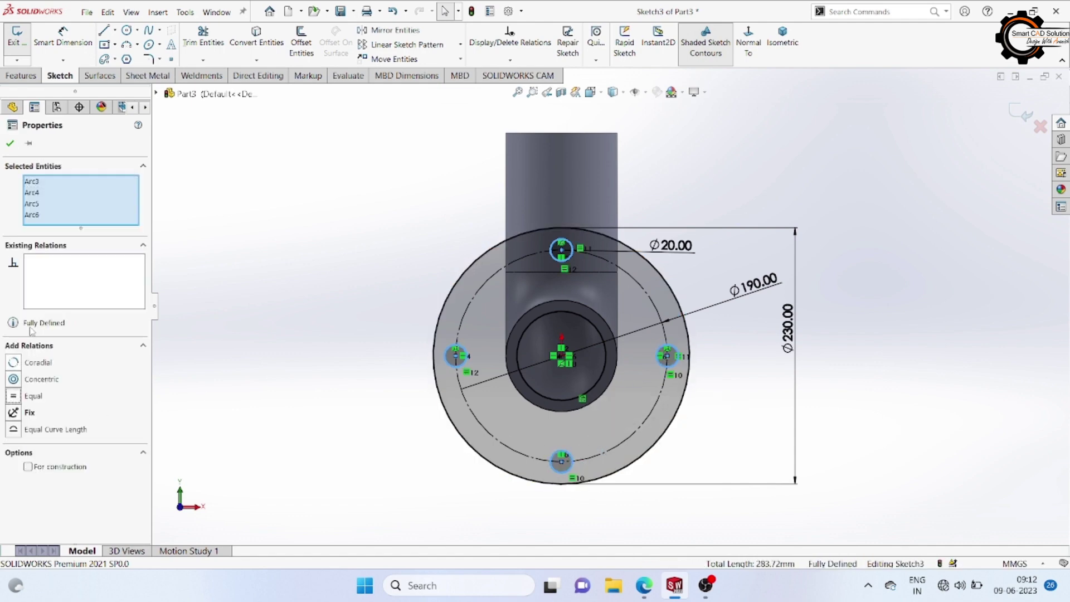
left_click(10, 145)
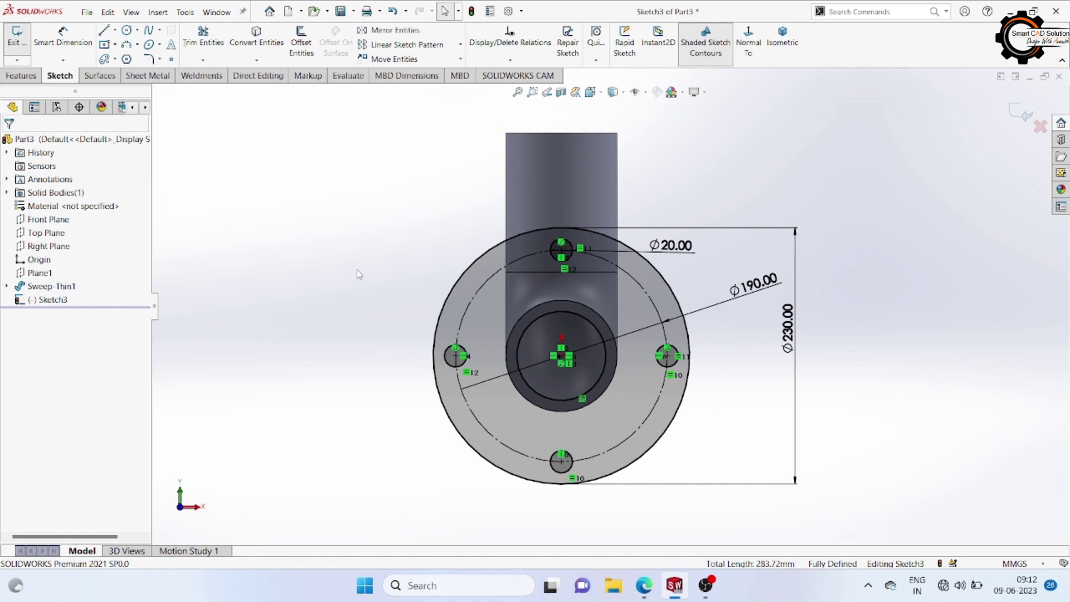
key("z")
left_click(10, 39)
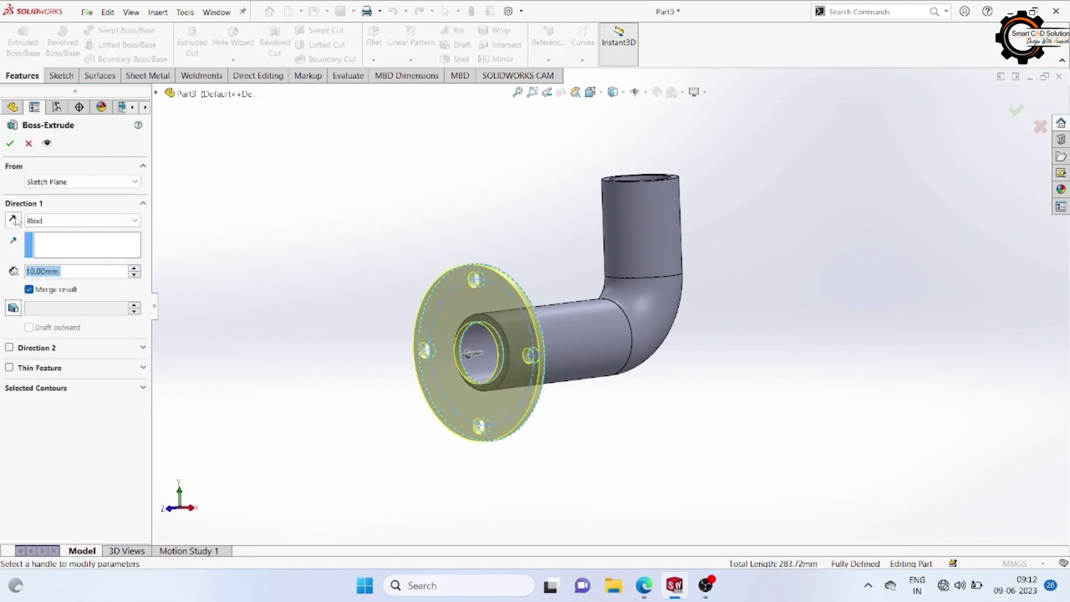
Step: Extrude the flange 10 mm Blind in the reversed direction, then select the pipe's other end face
left_click(13, 220)
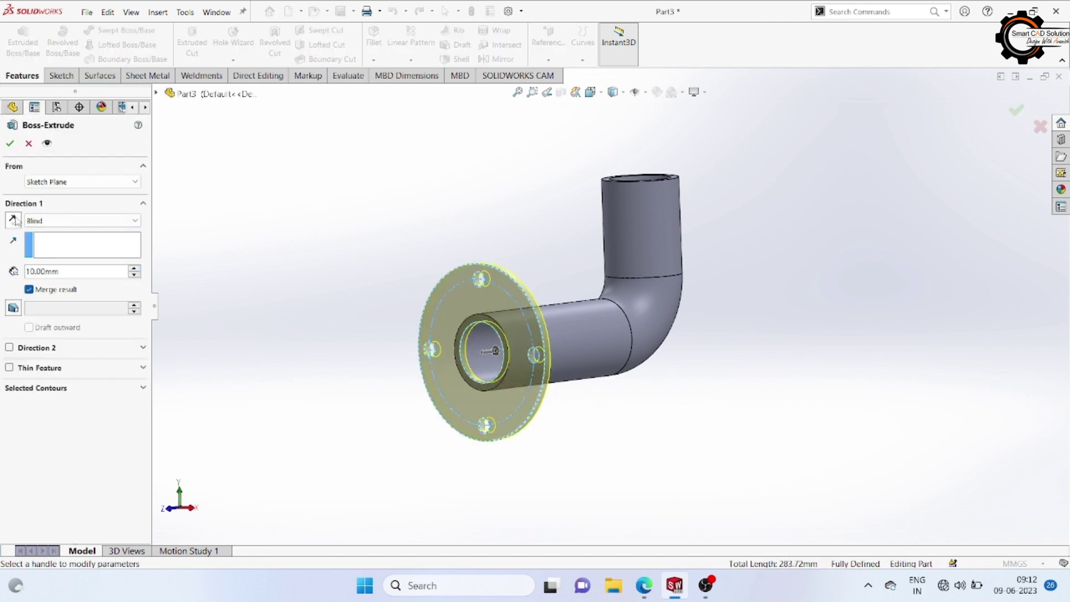
left_click(10, 143)
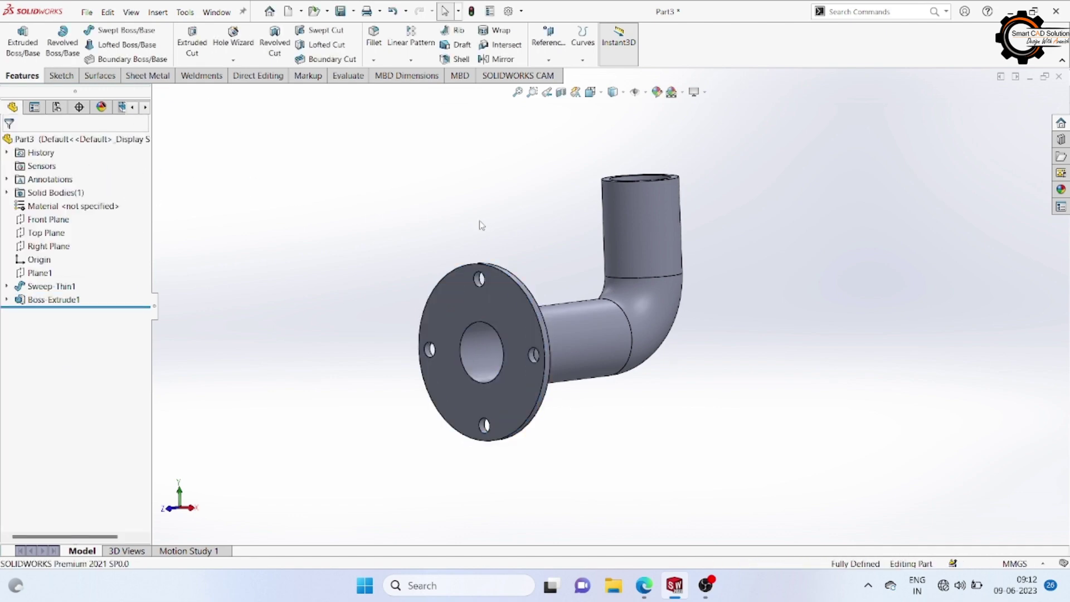
middle_click_drag(551, 208, 605, 201)
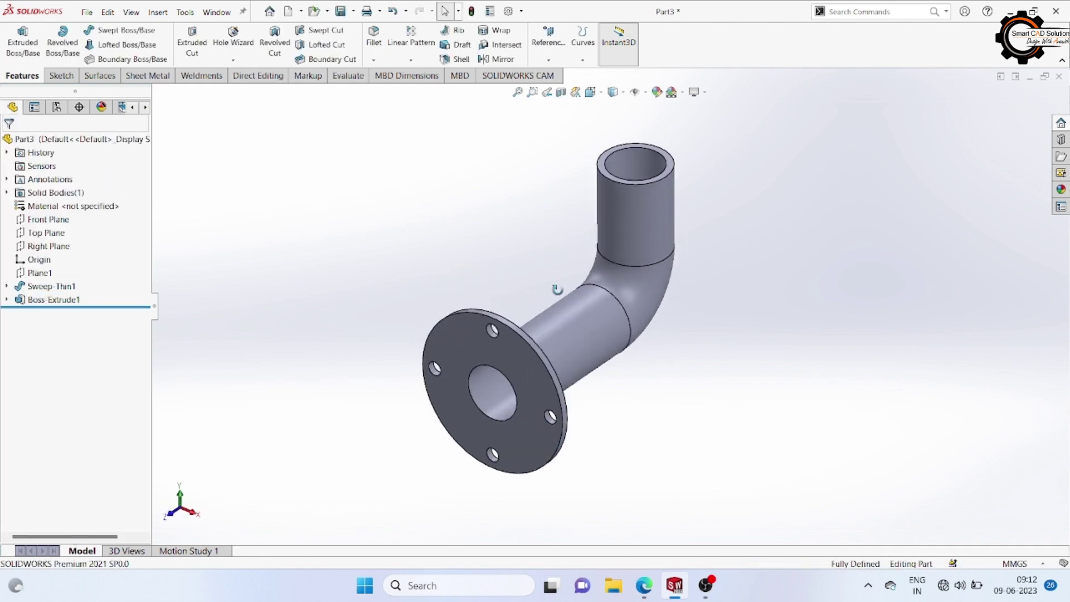
left_click(605, 178)
Step: Sketch a centre rectangle on the pipe axis and convert the Ø80 bore edge into the sketch
left_click(653, 143)
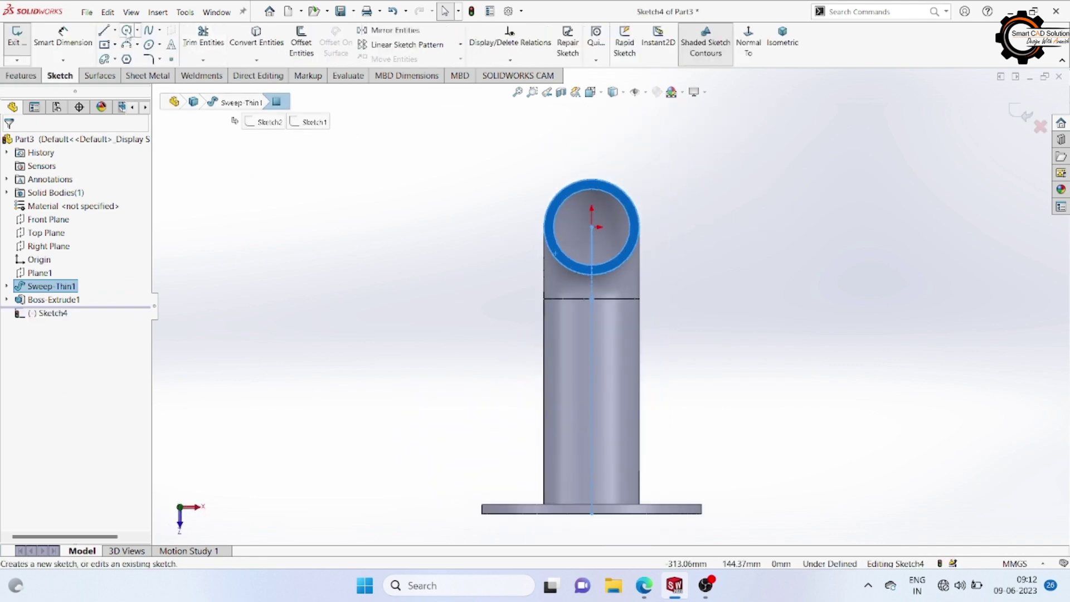
left_click(114, 45)
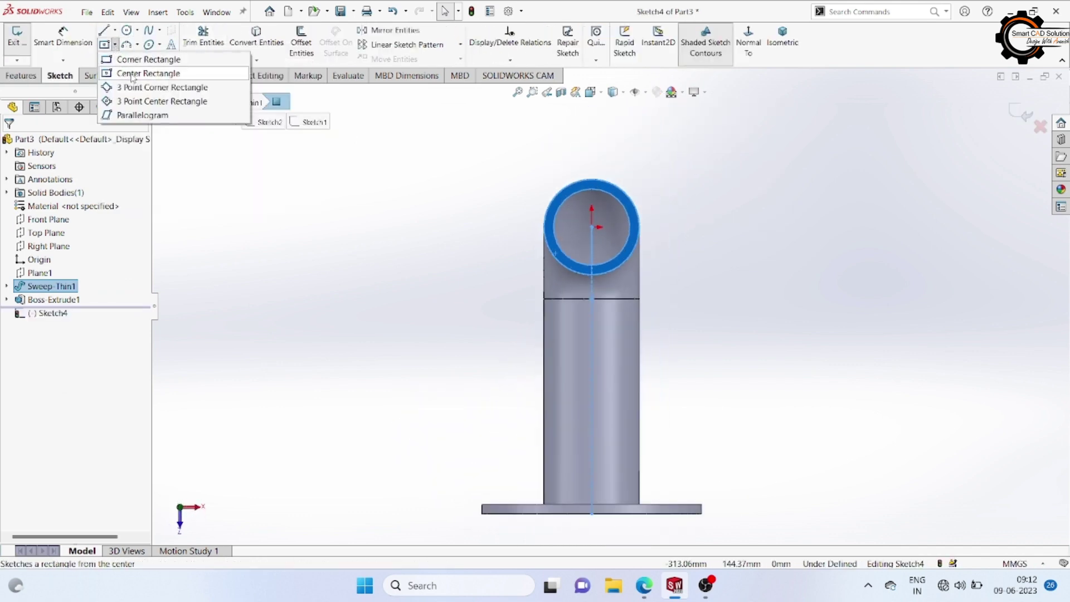
left_click(132, 74)
left_click(592, 227)
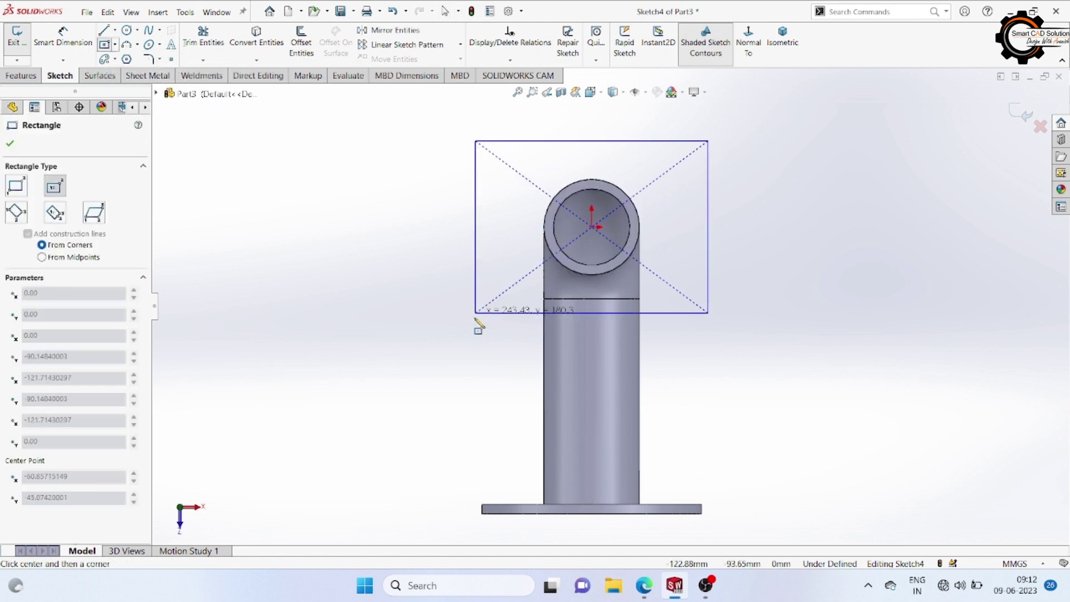
left_click(475, 330)
right_click(323, 202)
left_click(346, 210)
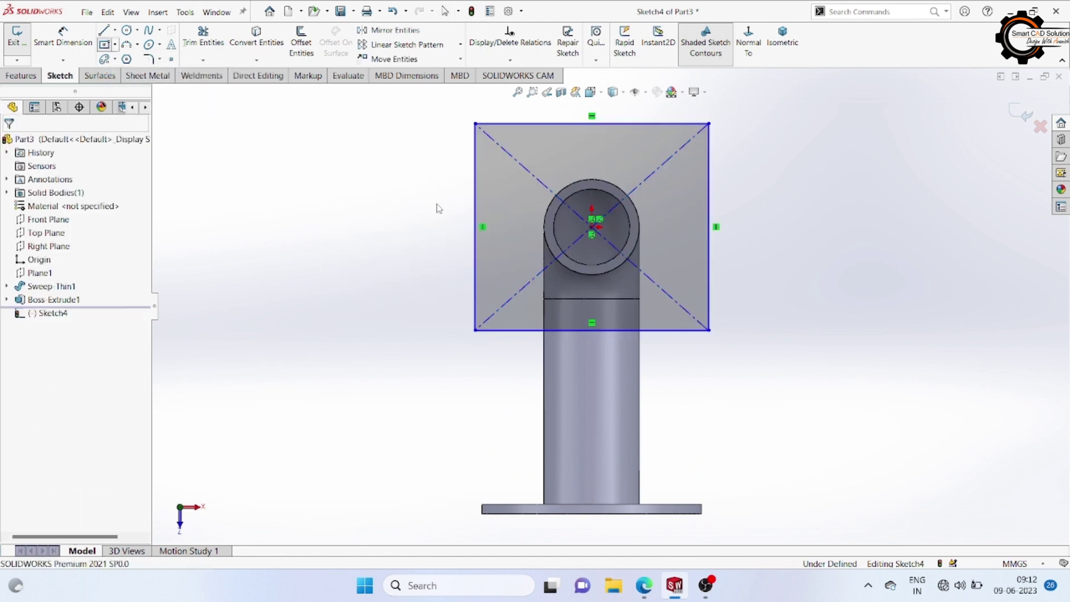
left_click(561, 255)
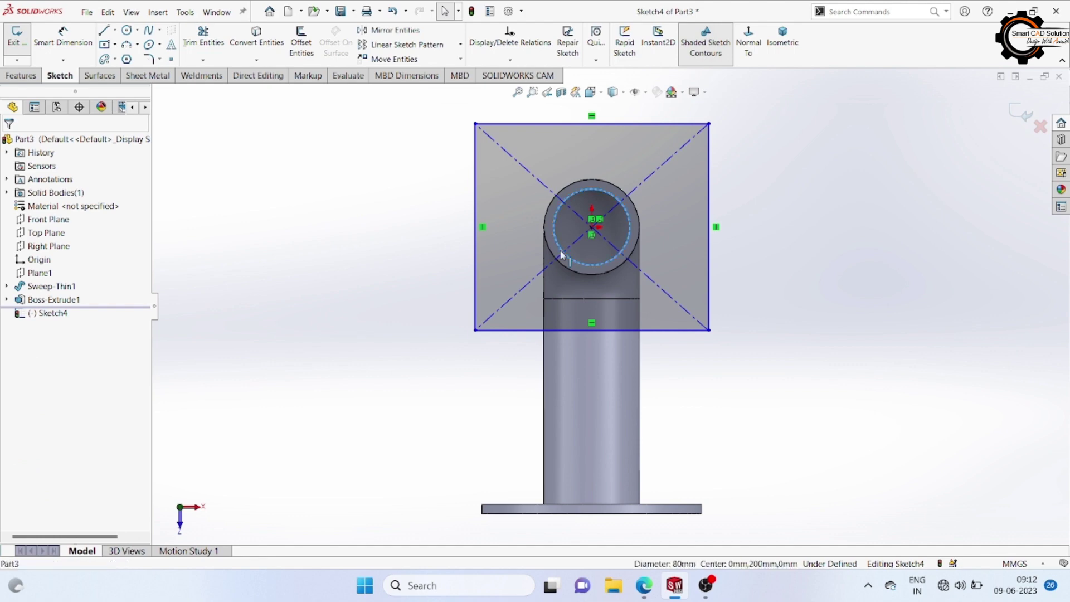
left_click(264, 48)
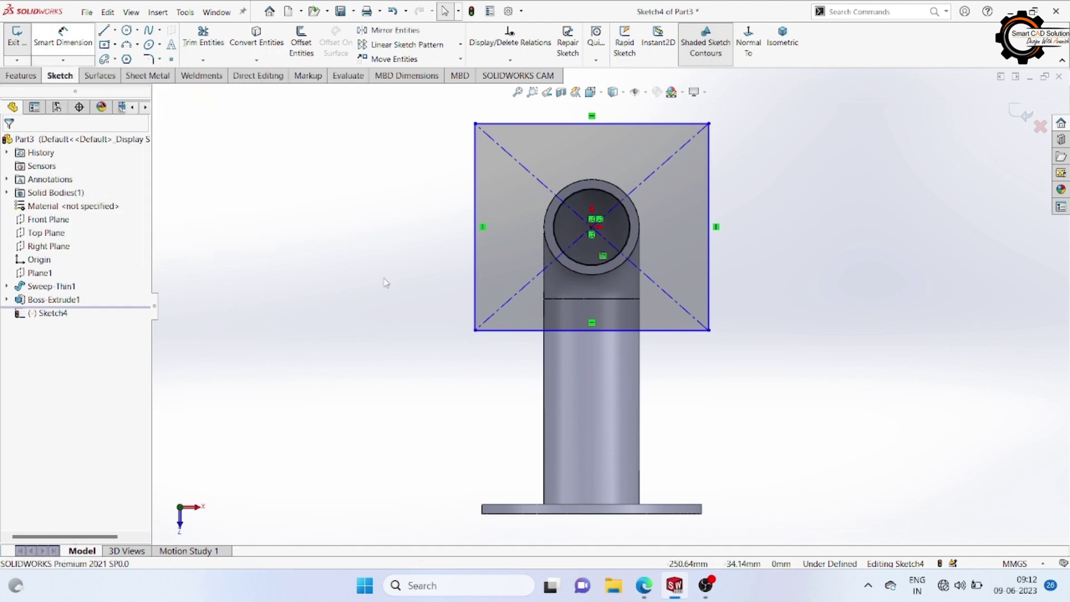
Step: Dimension the rectangle's height and width to 200 mm each
left_click(63, 36)
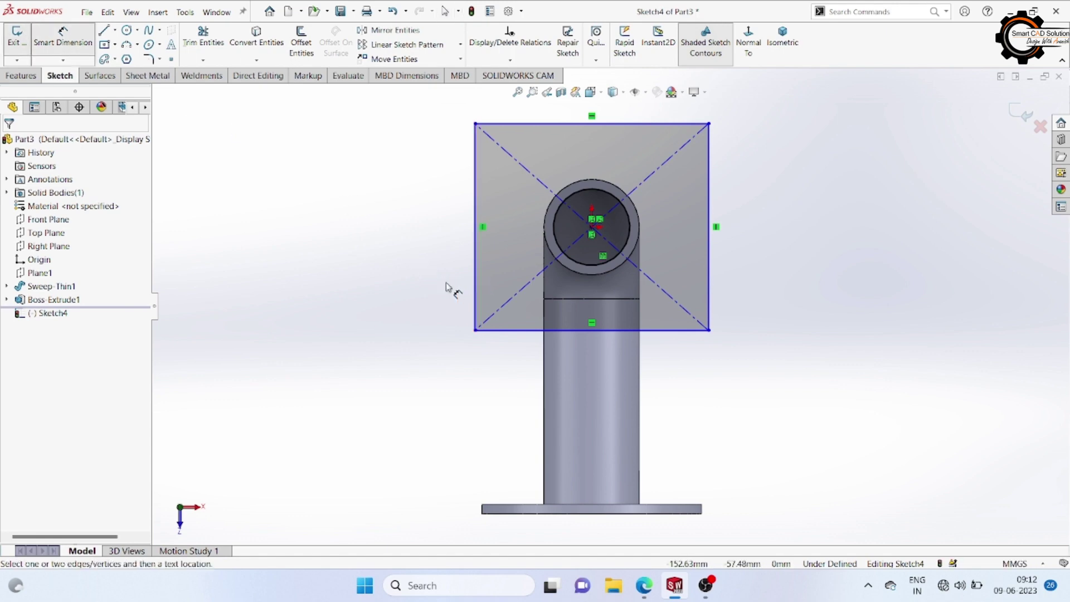
left_click(476, 287)
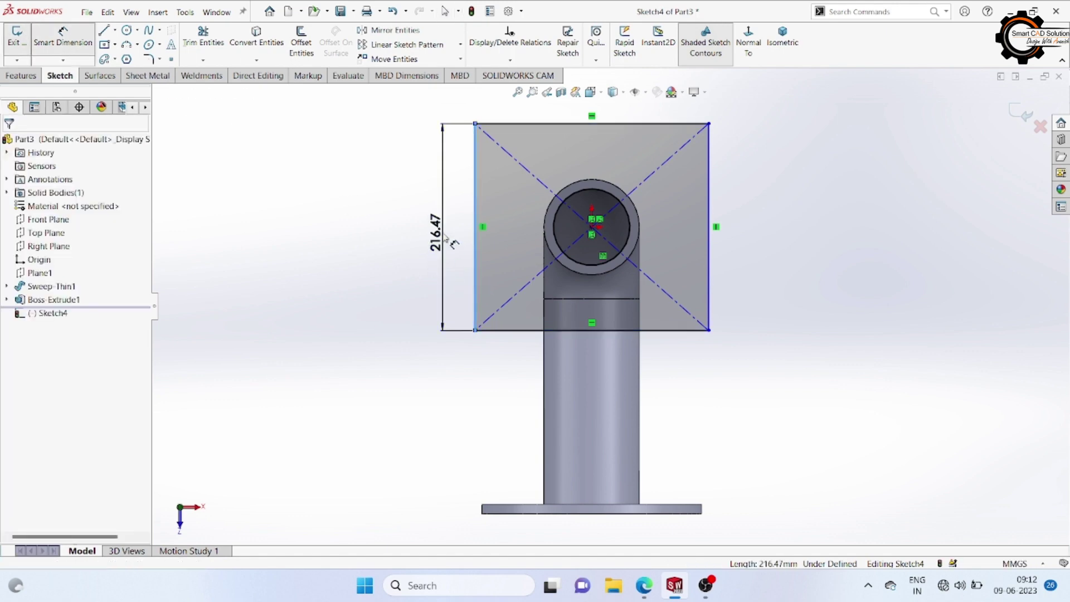
left_click(453, 243)
type("200")
key("Return")
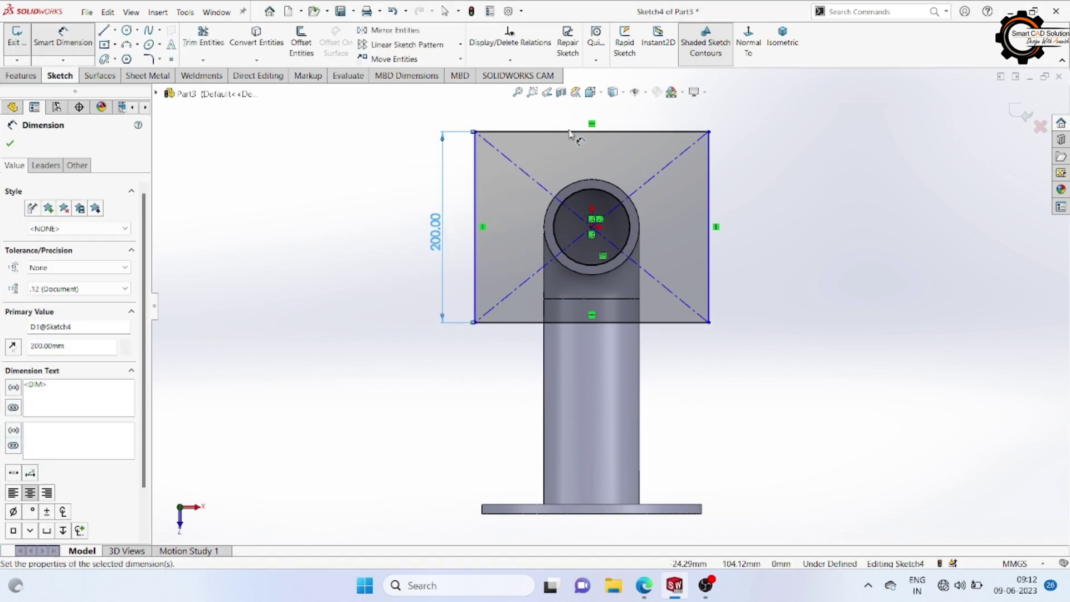
left_click(569, 134)
left_click(571, 126)
type("20")
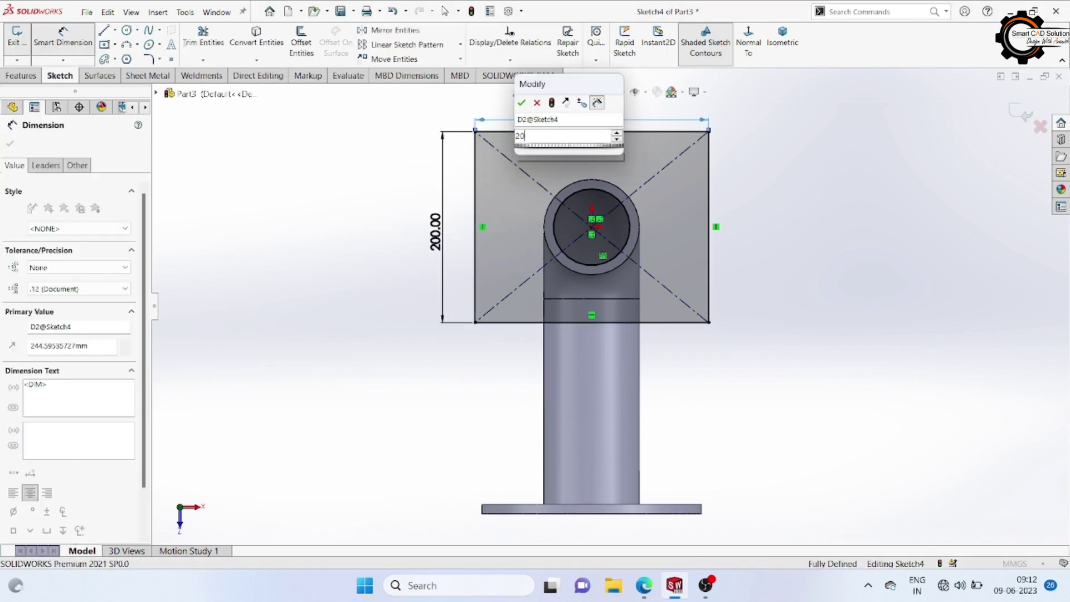
key("Return")
type("200")
key("Return")
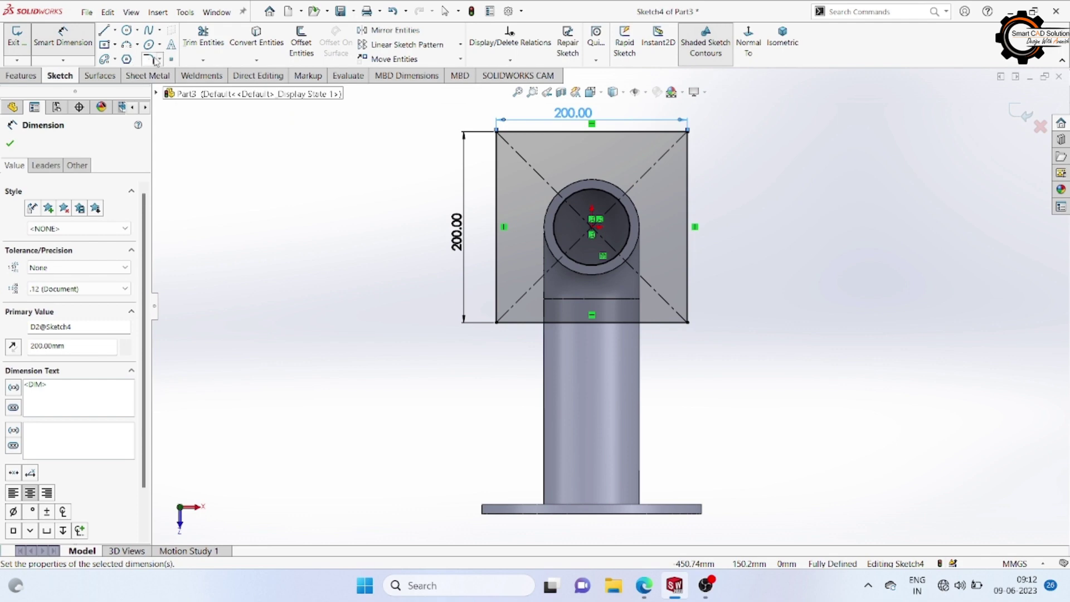
Step: Fillet all four corners of the 200 mm square with a 20 mm radius
left_click(154, 59)
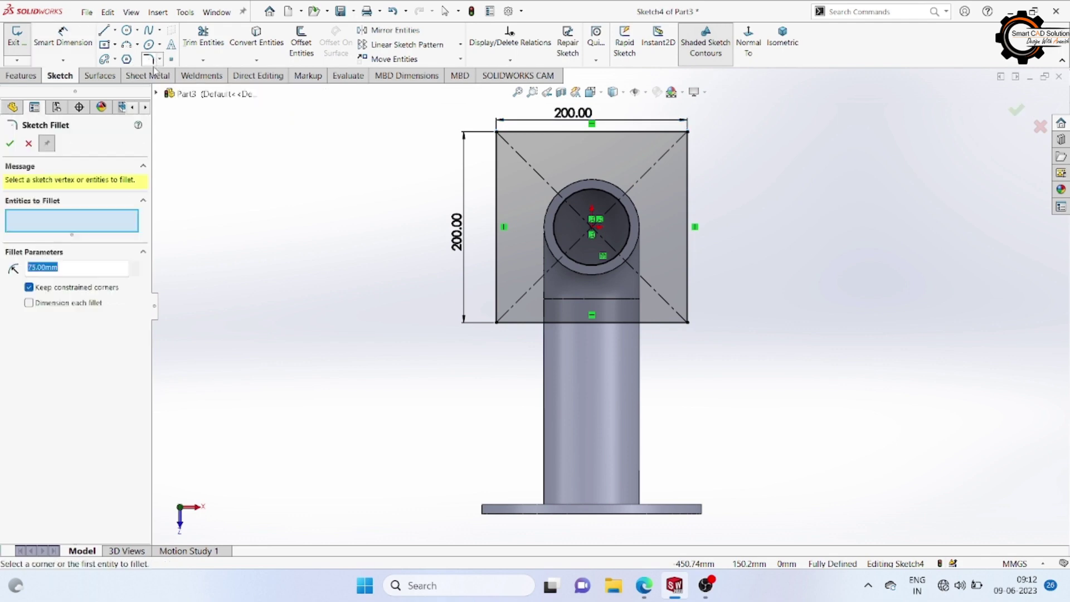
left_click(496, 323)
left_click(496, 132)
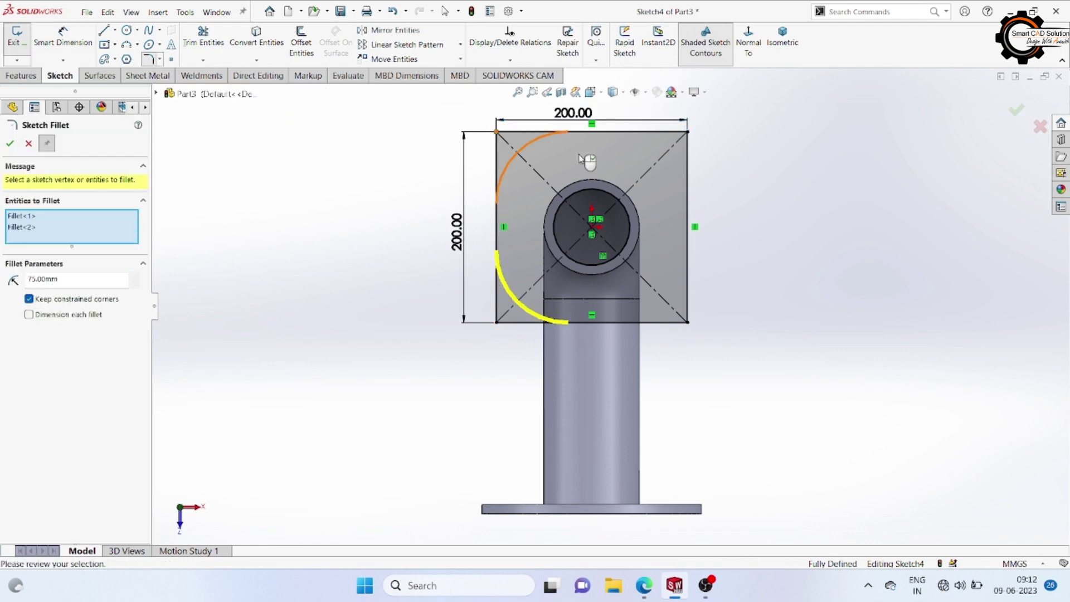
left_click(688, 132)
left_click(688, 322)
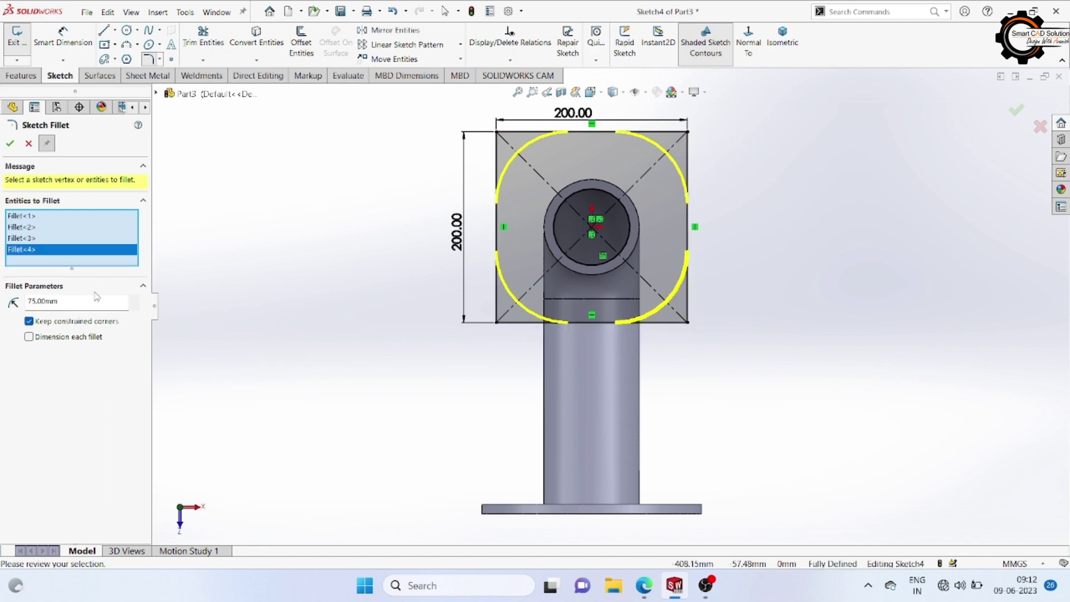
key("Return")
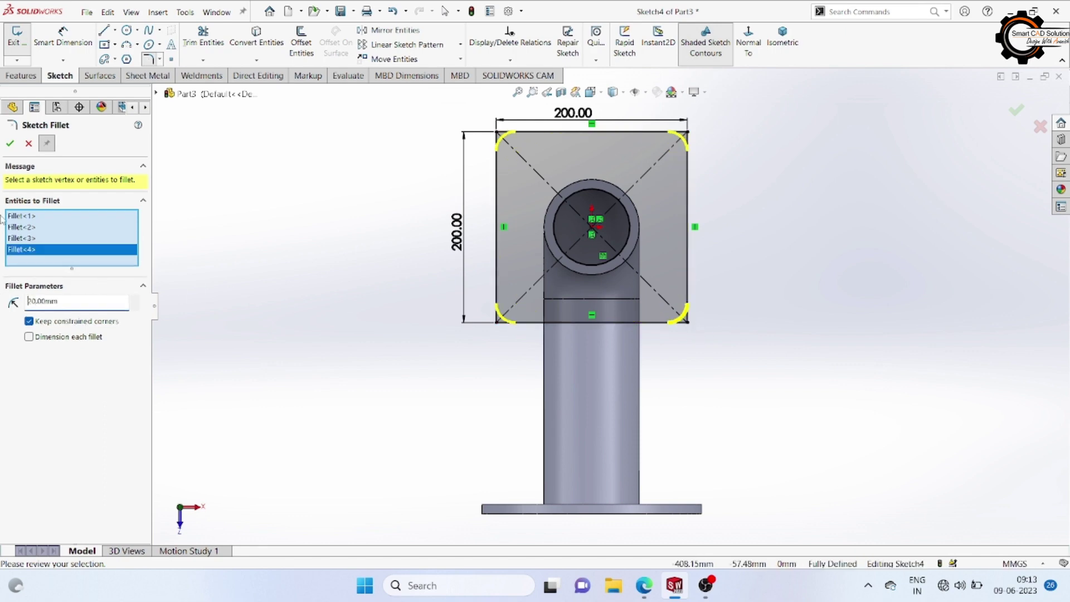
left_click(10, 145)
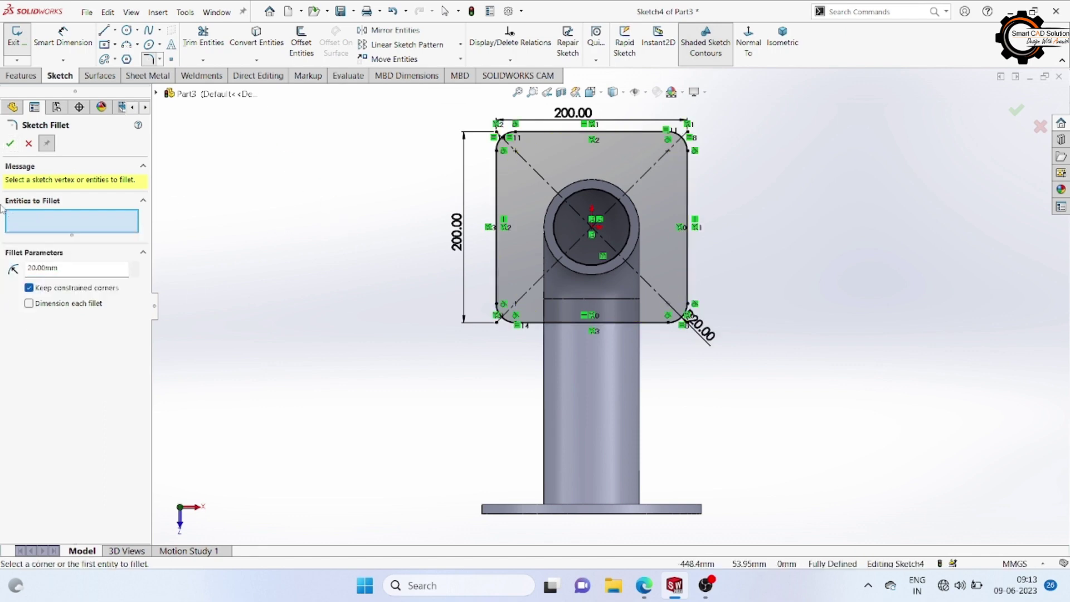
left_click(11, 145)
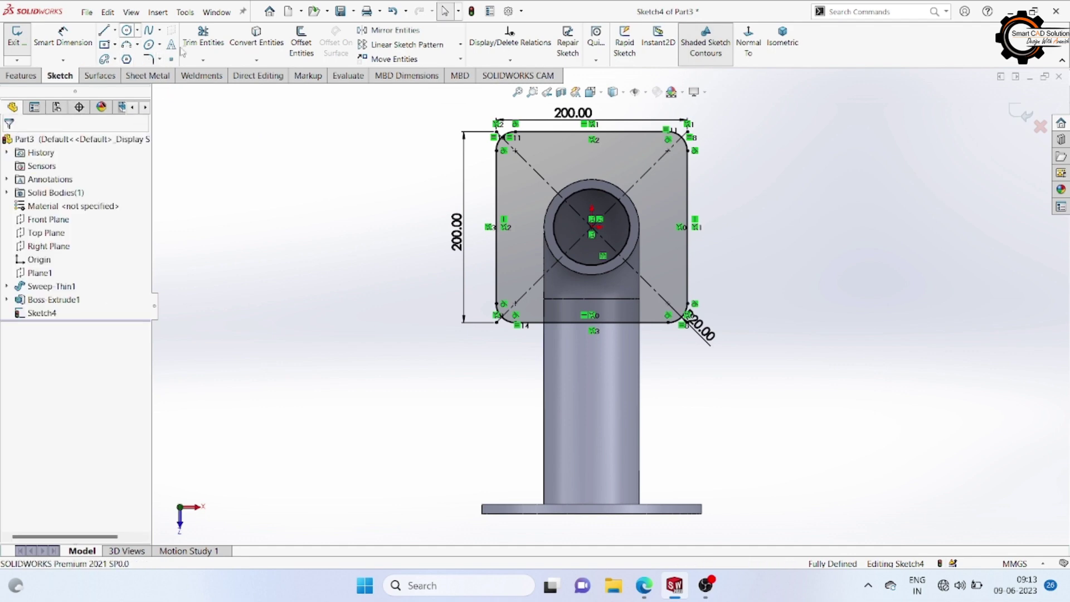
left_click(127, 30)
Step: Draw four circles centred on the square flange's rounded-corner fillet centres
left_click(515, 150)
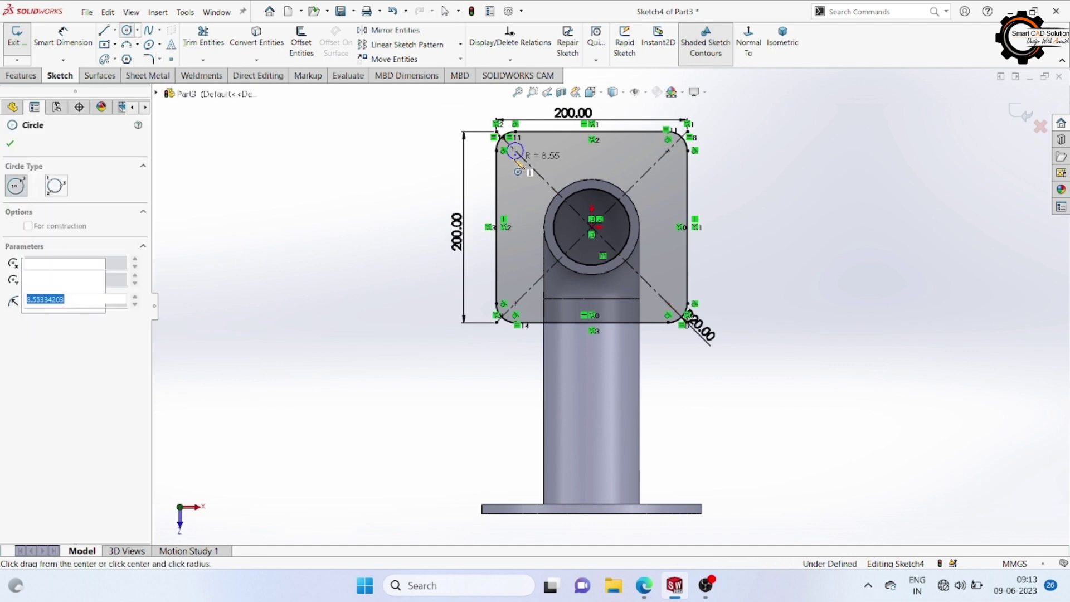
left_click(519, 160)
left_click(665, 154)
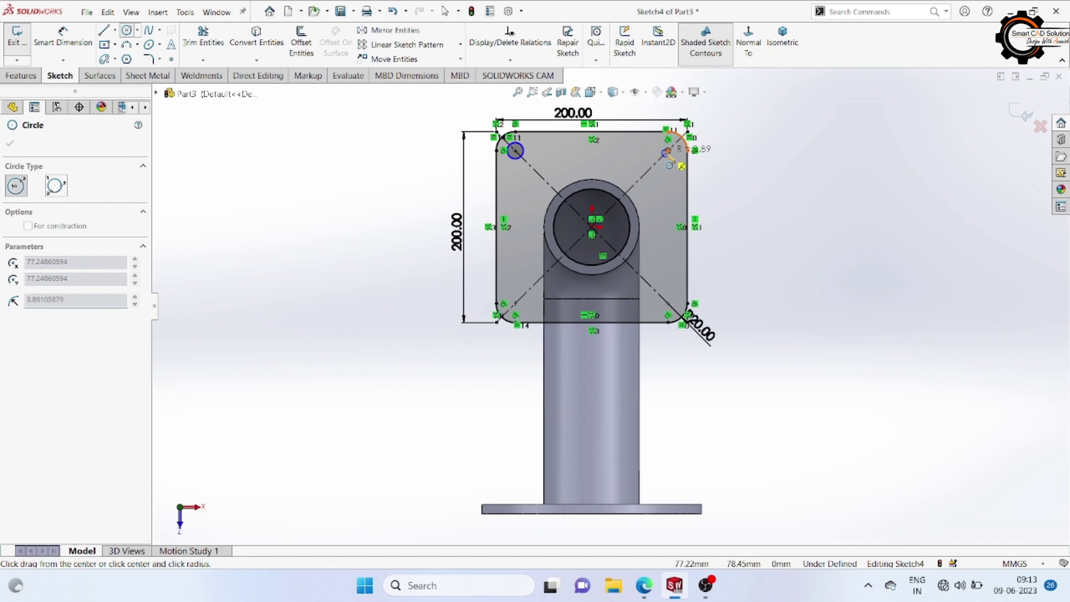
key("Escape")
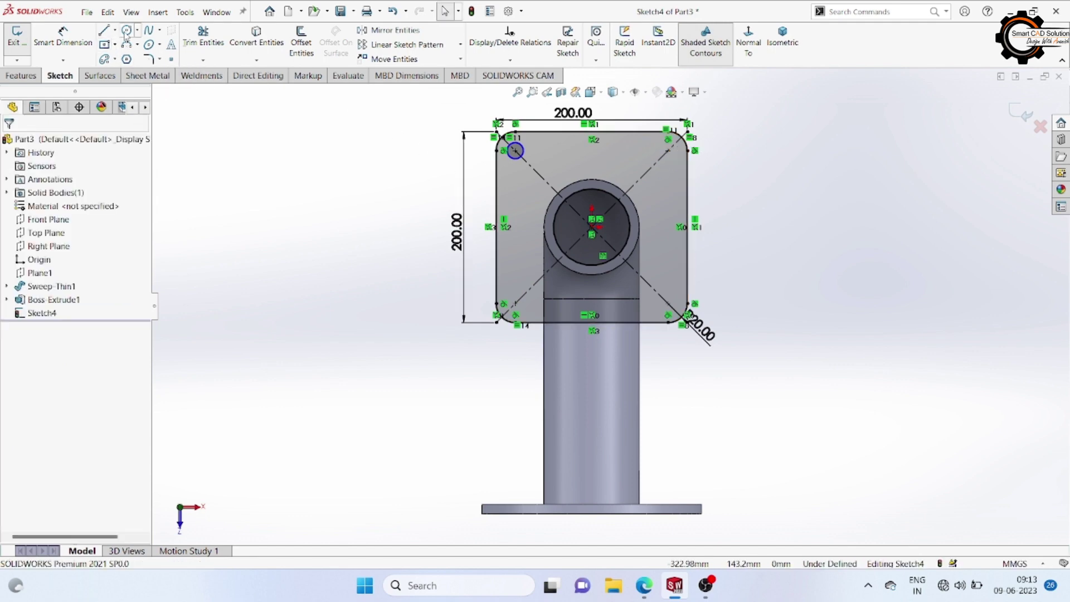
left_click(127, 31)
left_click_drag(668, 150, 680, 157)
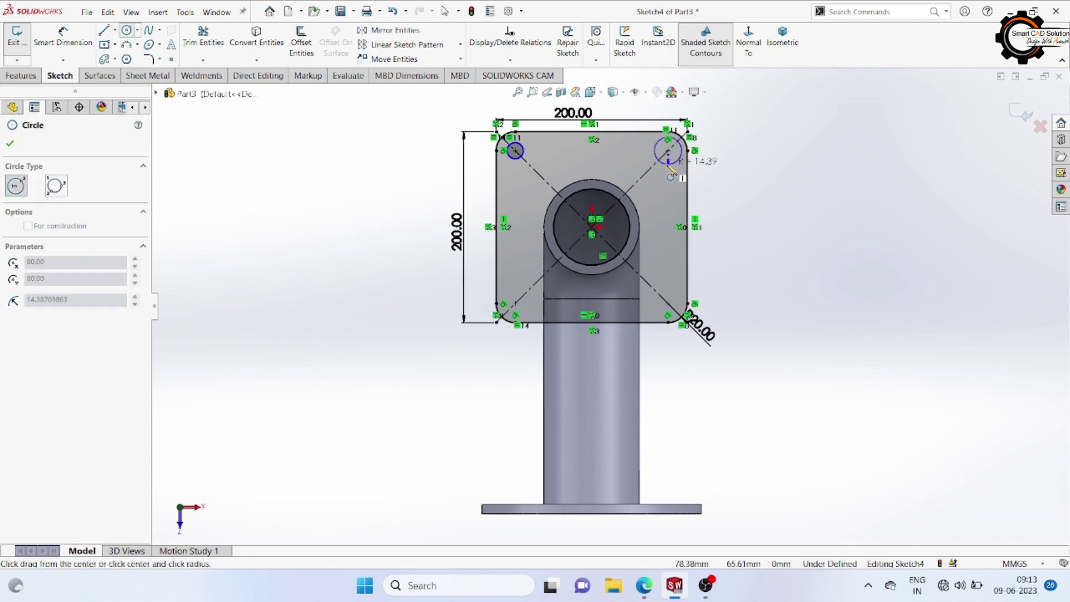
left_click_drag(669, 304, 681, 312)
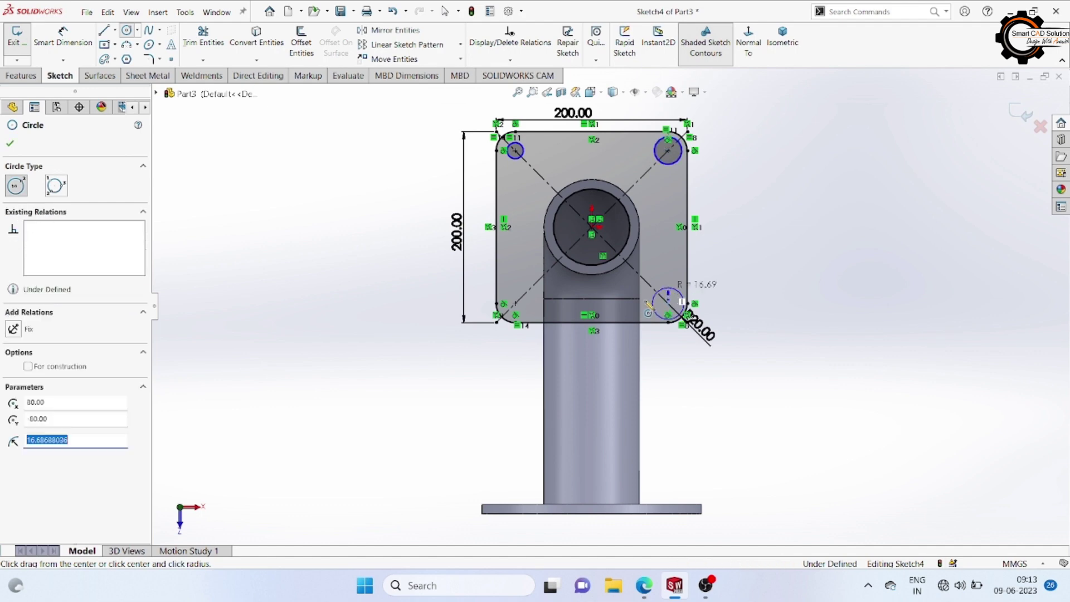
left_click_drag(515, 304, 522, 310)
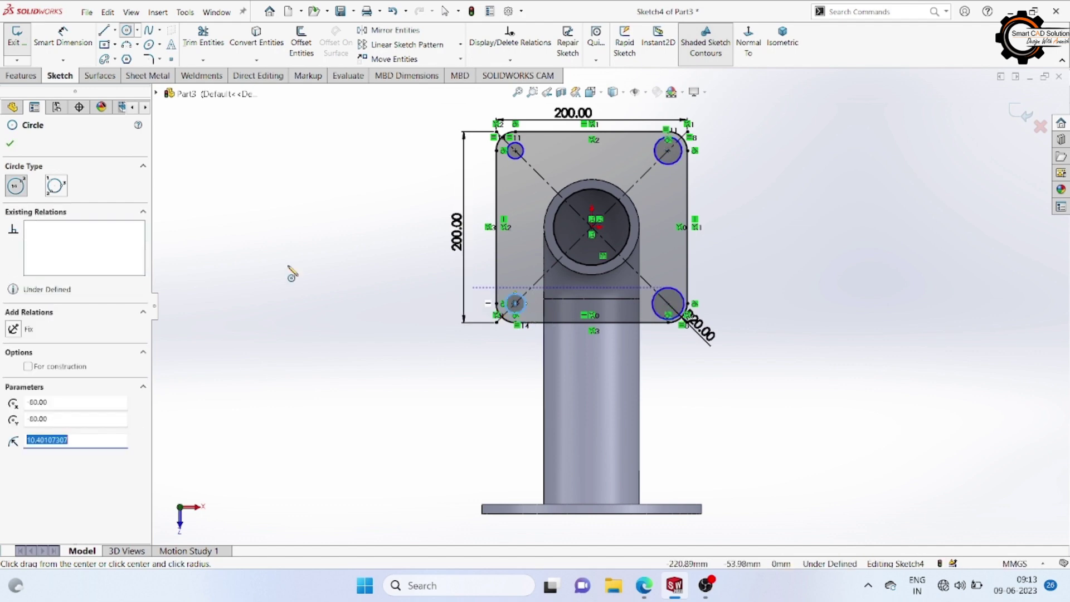
left_click(11, 144)
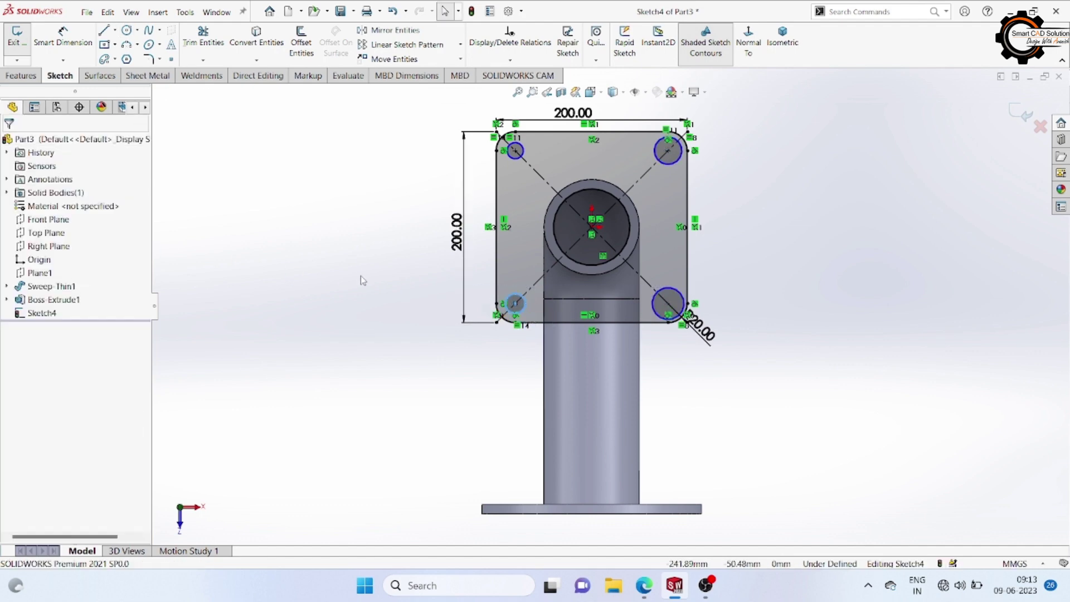
Step: Make all four corner circles the same size with an Equal relation
left_click(516, 160)
left_click(516, 299, "ctrl")
left_click(517, 301, "ctrl")
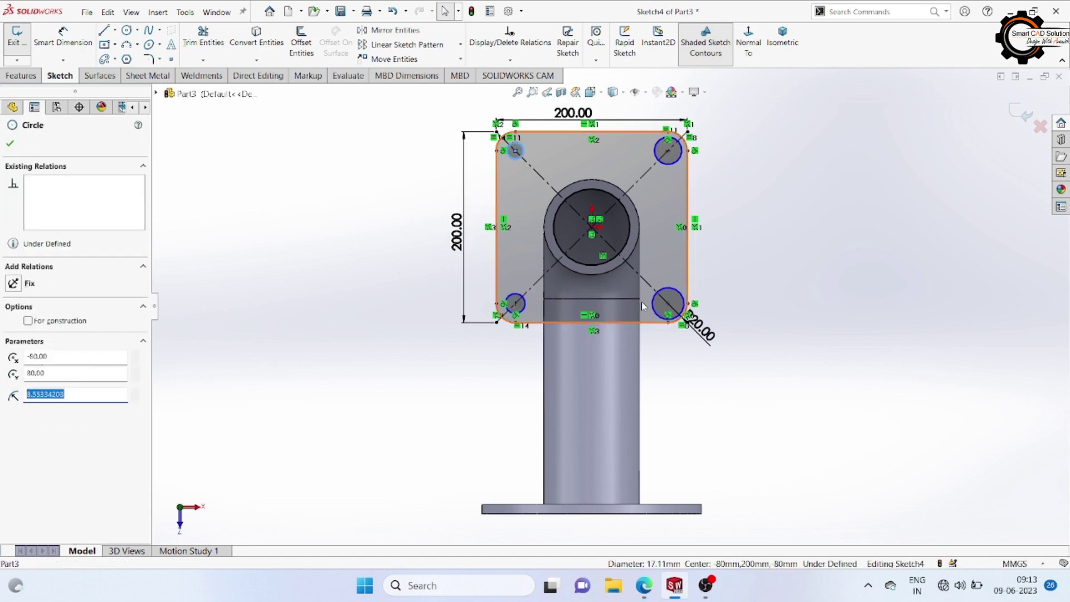
left_click(666, 304, "ctrl")
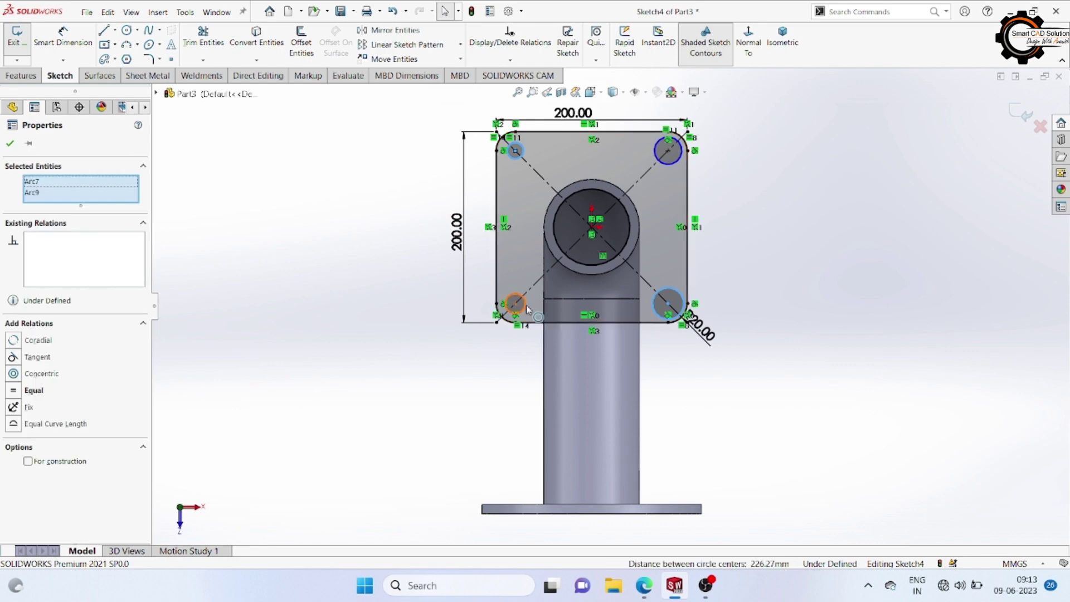
left_click(516, 303, "ctrl")
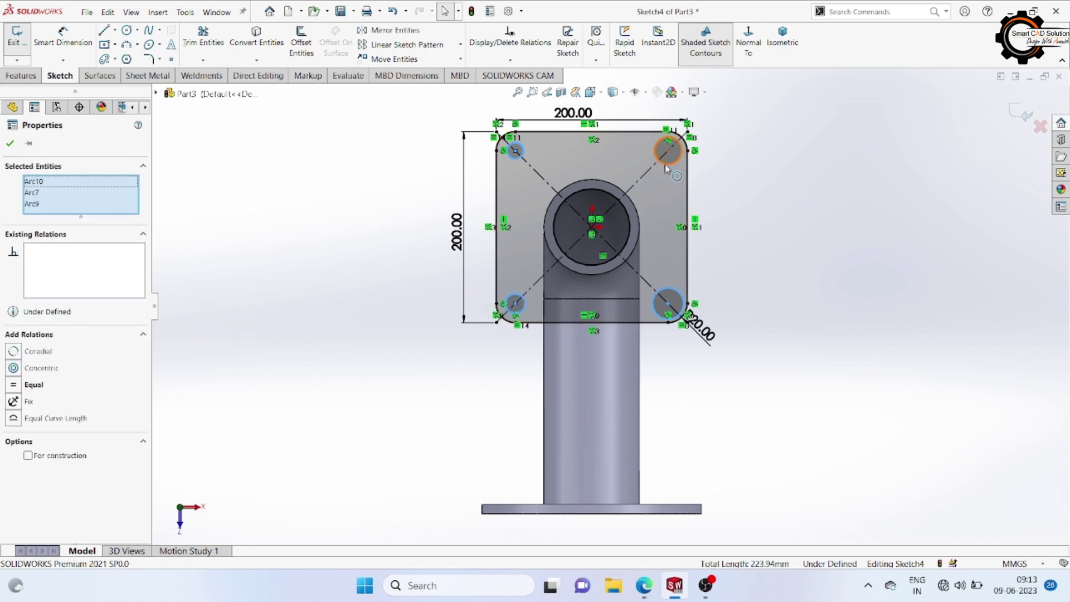
left_click(664, 165, "ctrl")
left_click(17, 395)
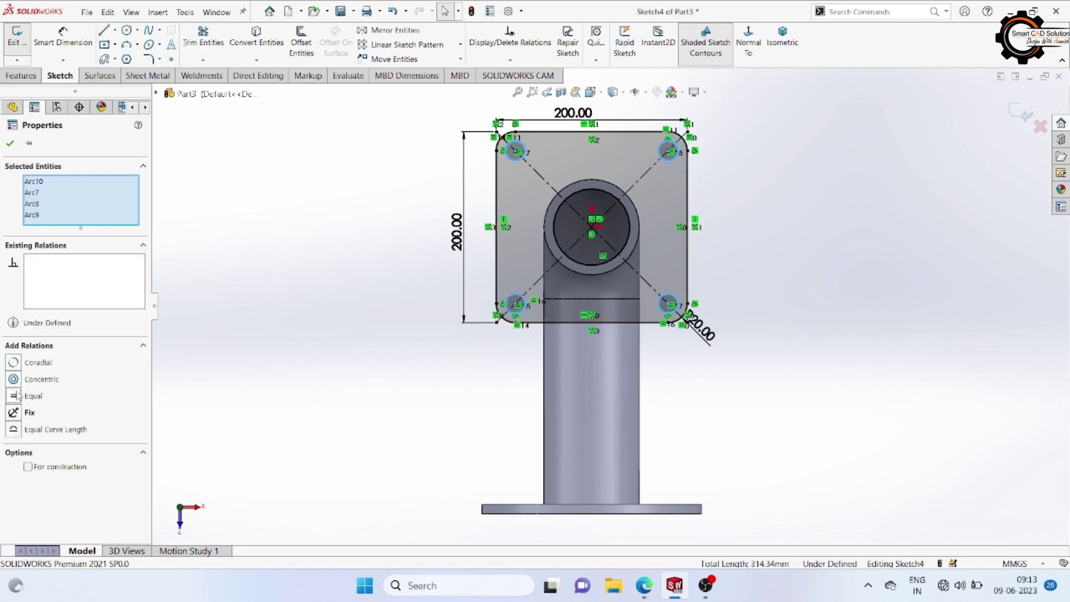
left_click(11, 144)
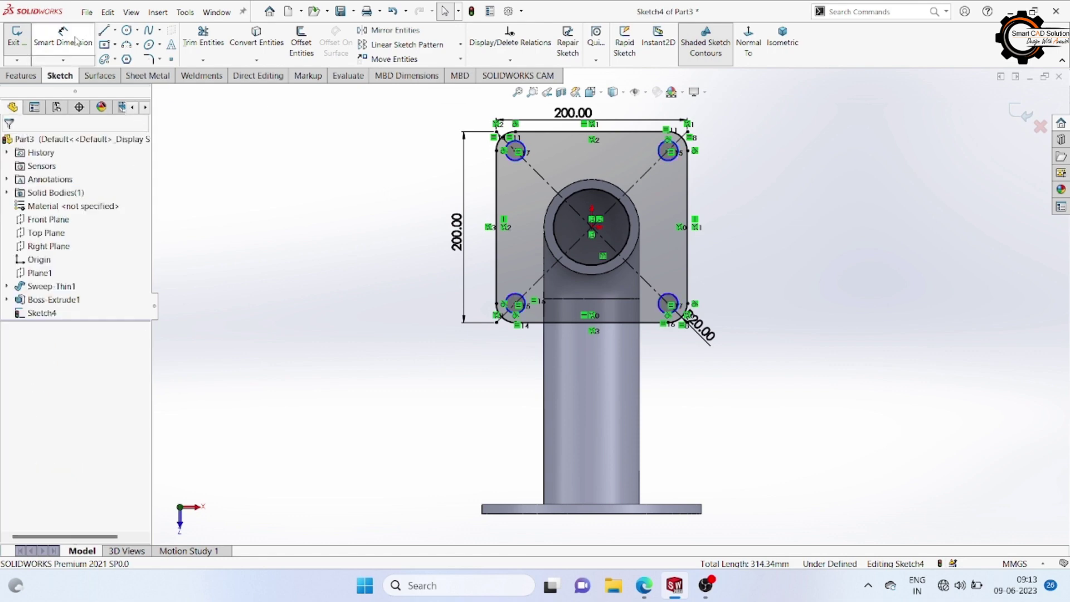
Step: Dimension one corner circle to Ø20 and exit the sketch
left_click(77, 41)
left_click(519, 165)
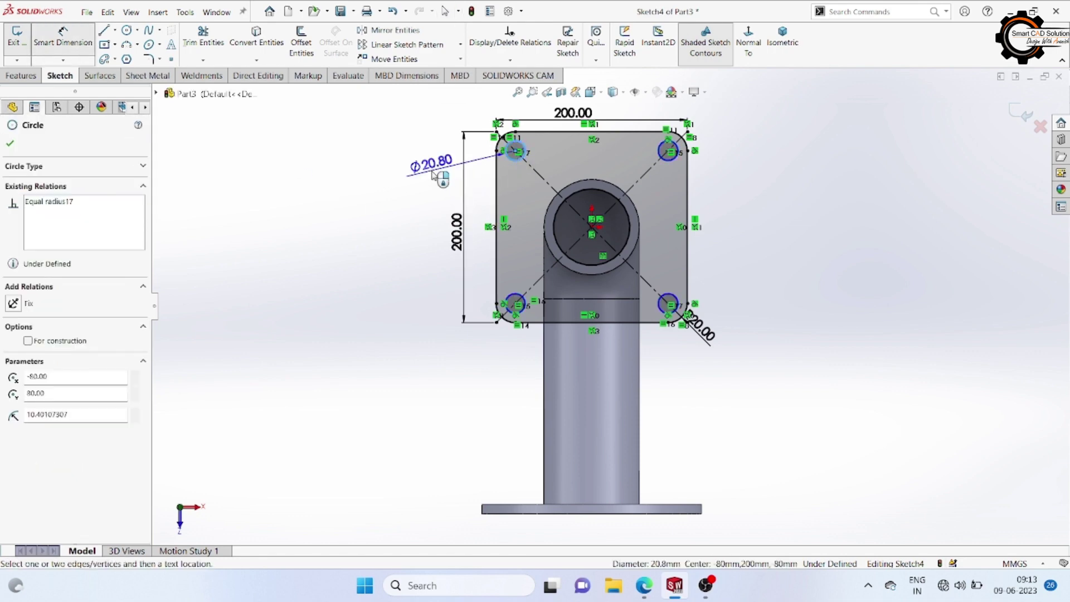
left_click(433, 174)
type("20")
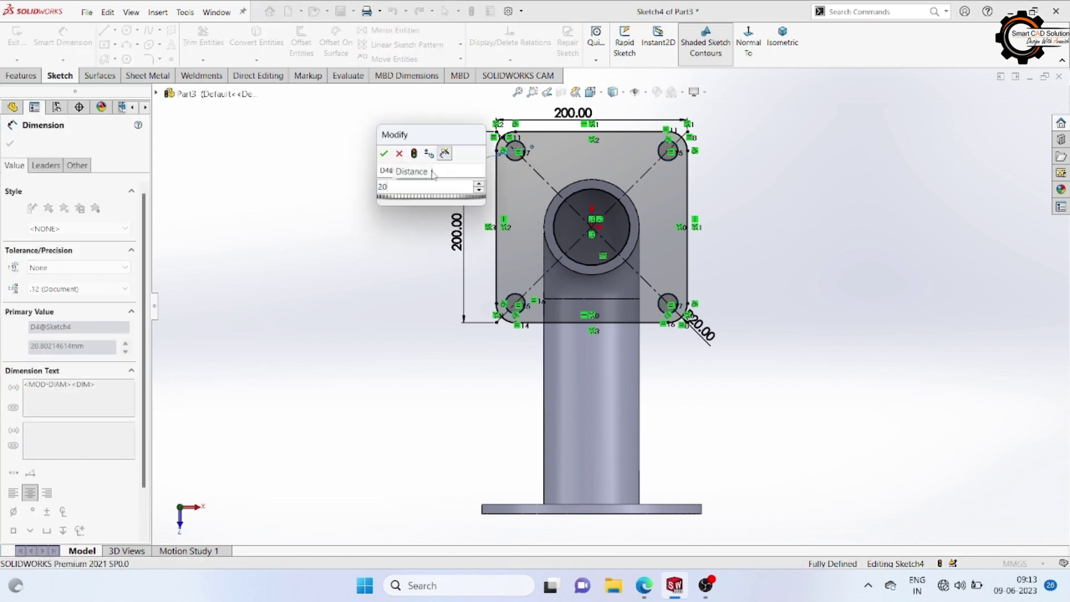
key("Return")
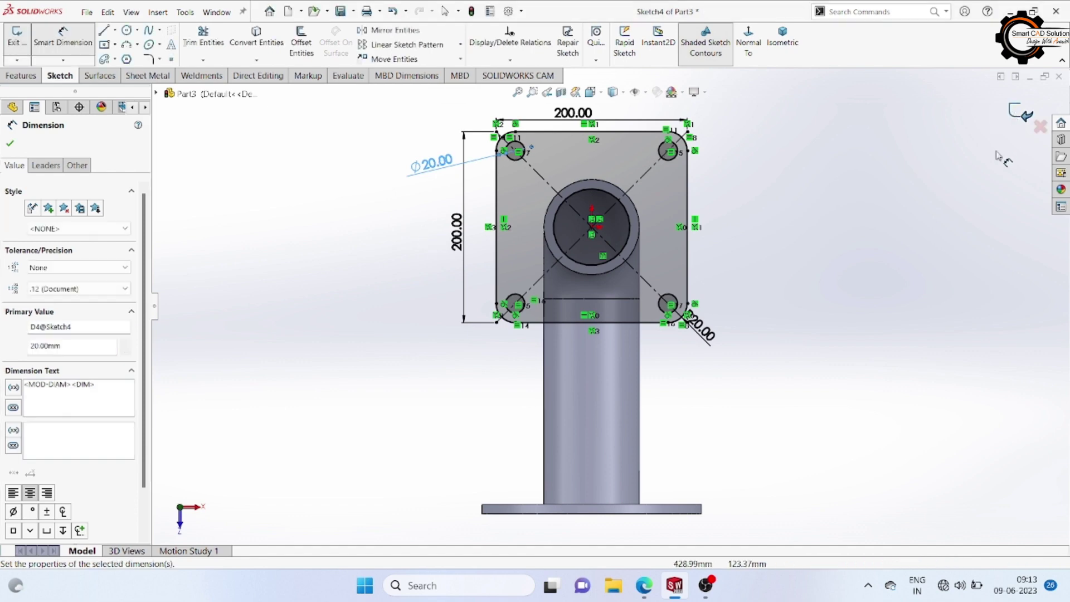
left_click(1016, 113)
middle_click_drag(820, 288, 762, 325)
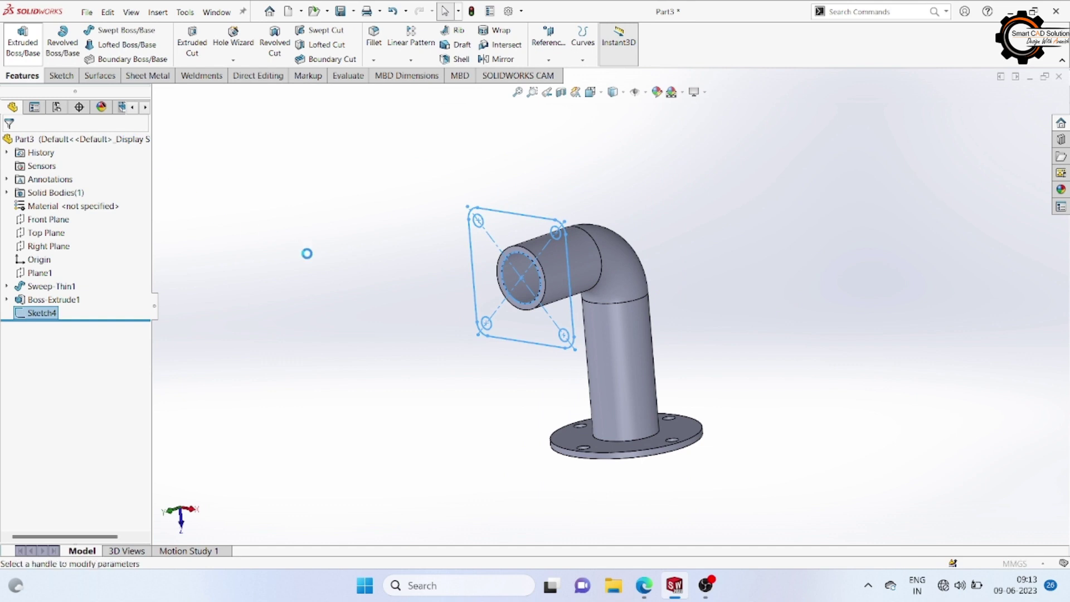
Step: Extrude the square flange sketch 20 mm in the reversed direction
left_click(12, 220)
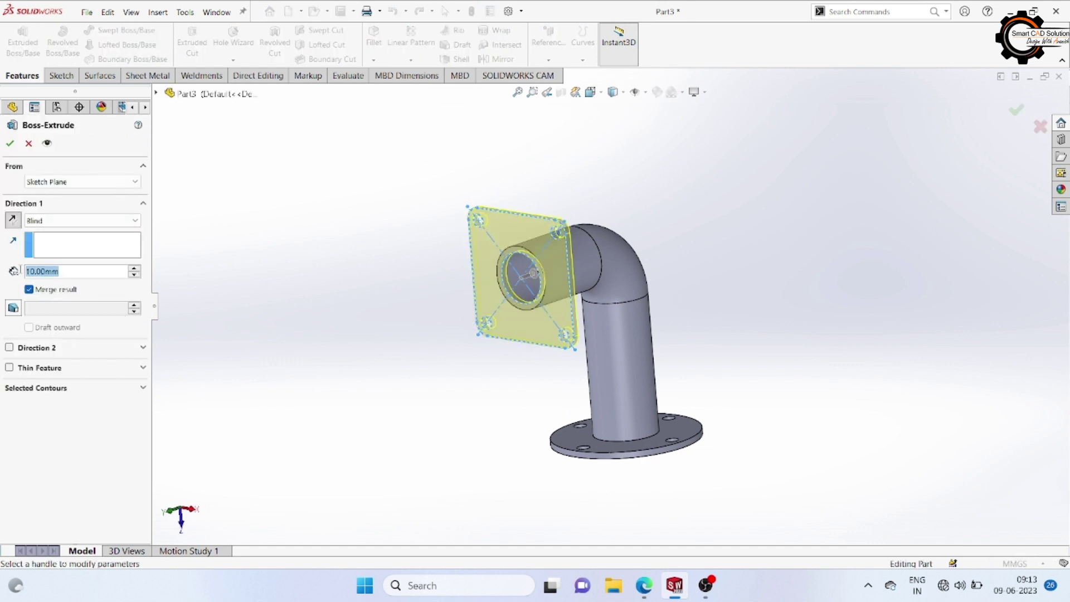
type("20")
key("Return")
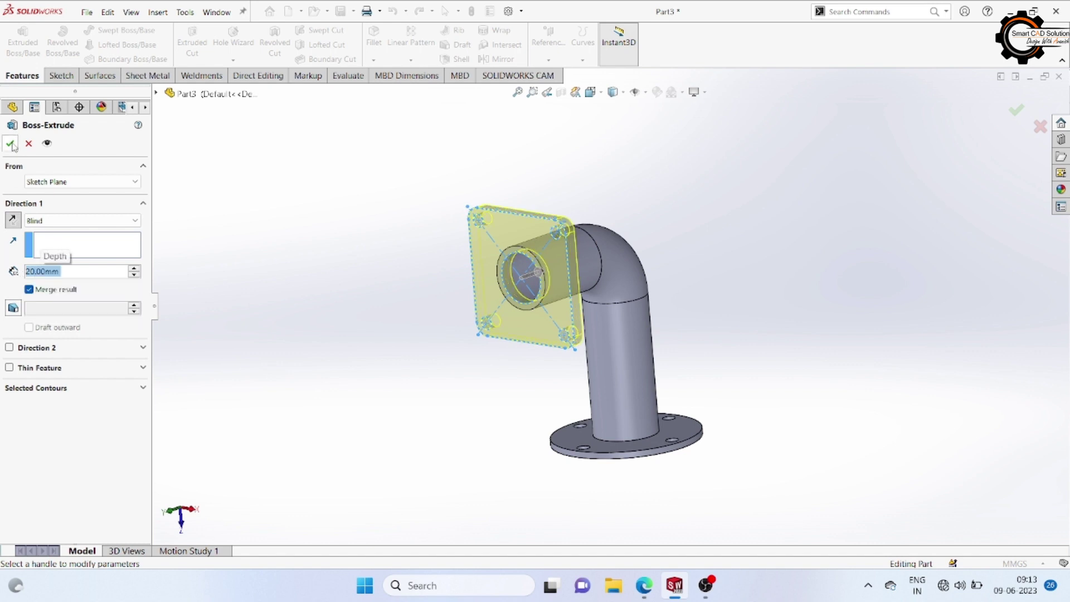
left_click(11, 144)
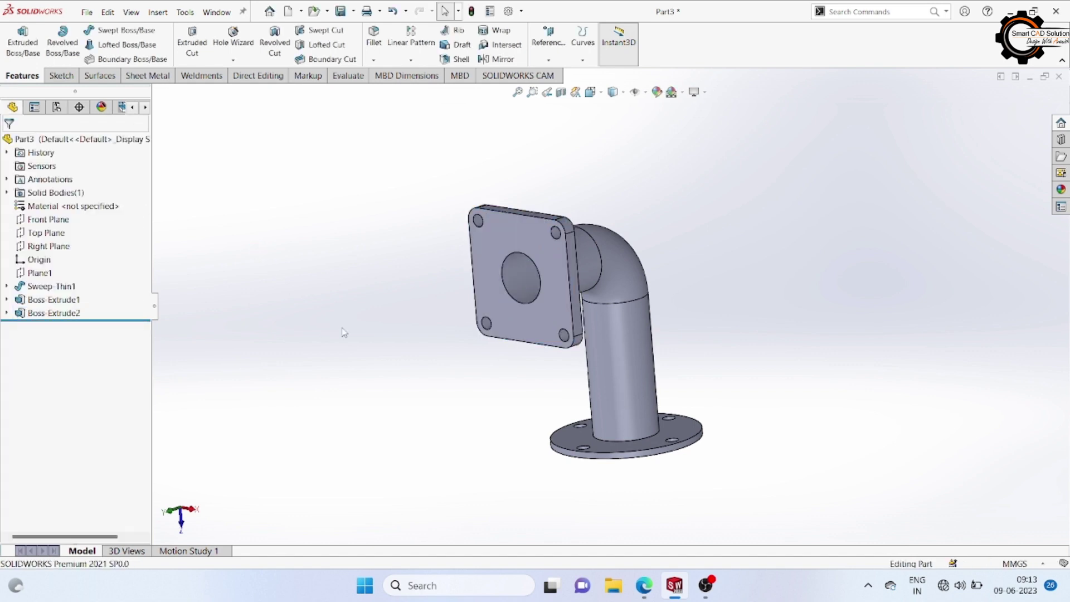
Step: Change Boss-Extrude1's depth from 10 mm to 20 mm
mouse_move(344, 332)
middle_mouse_down()
mouse_move(394, 339)
mouse_move(324, 355)
middle_mouse_up()
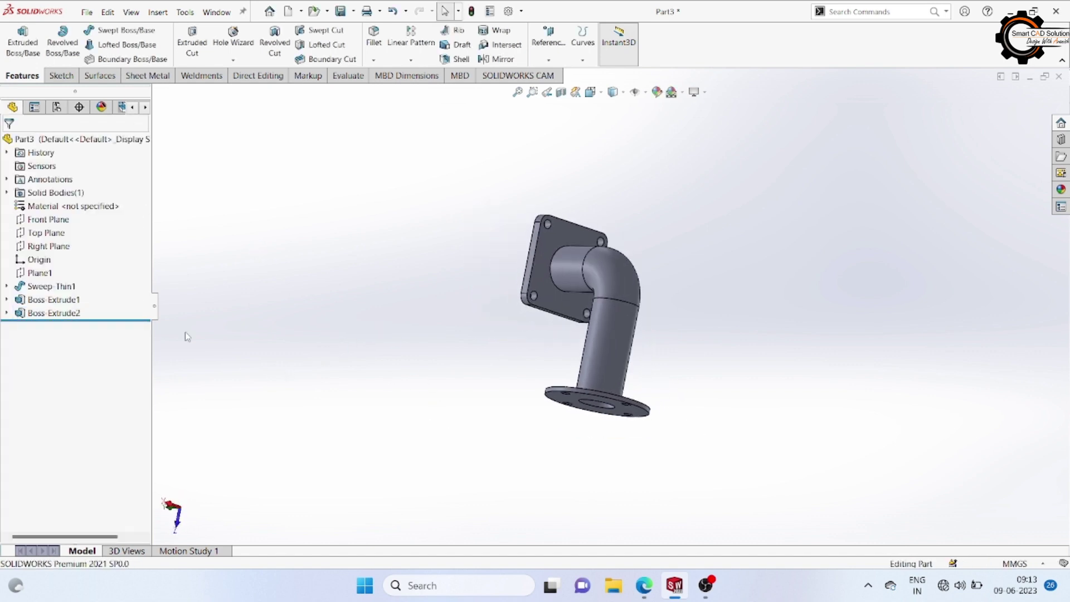
left_click(54, 301)
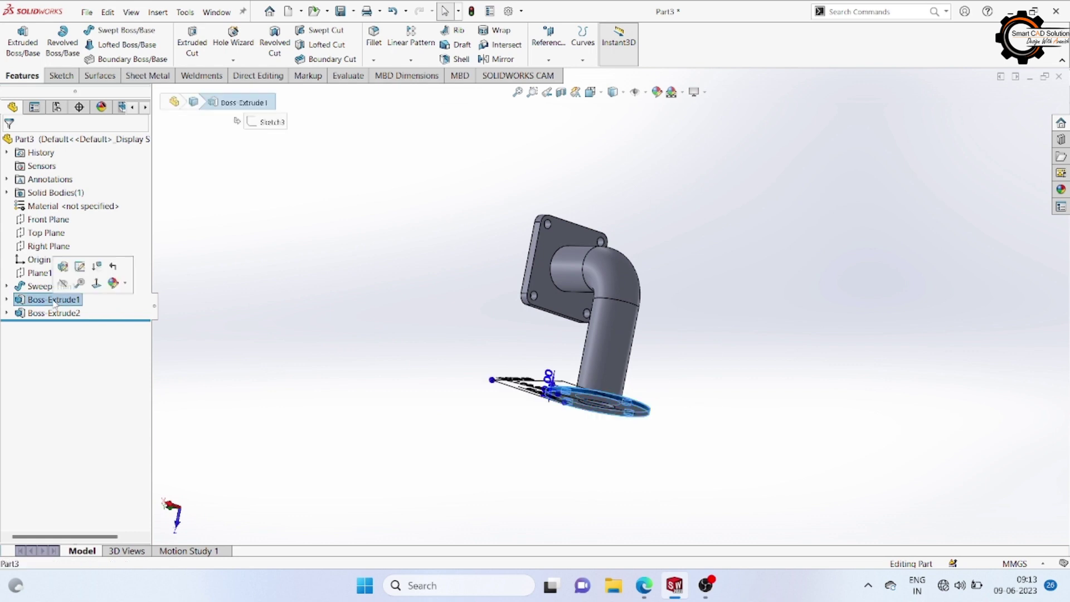
left_click(79, 266)
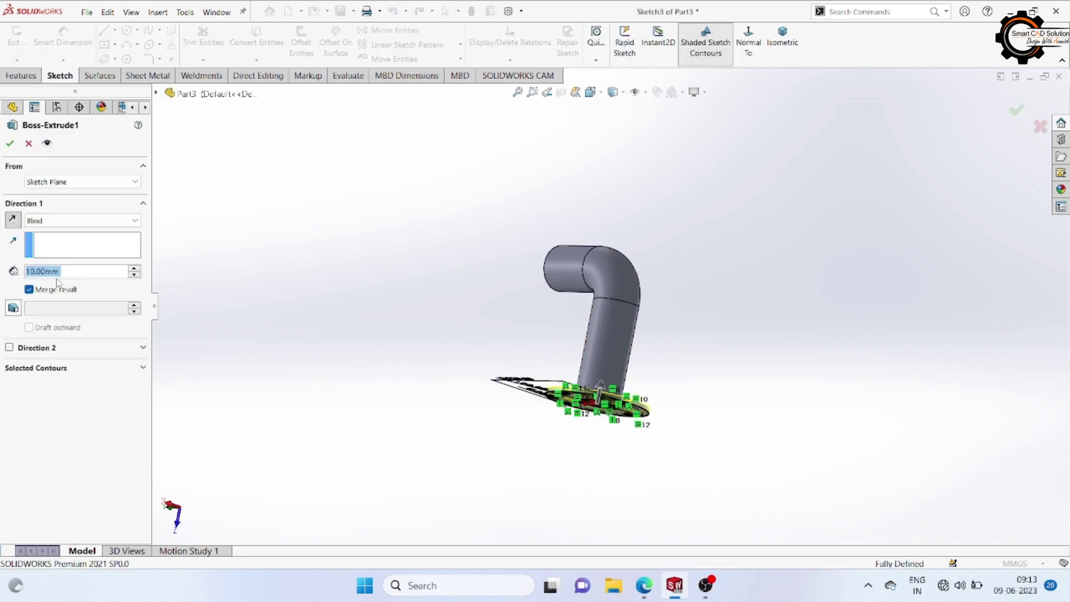
type("20")
key("Return")
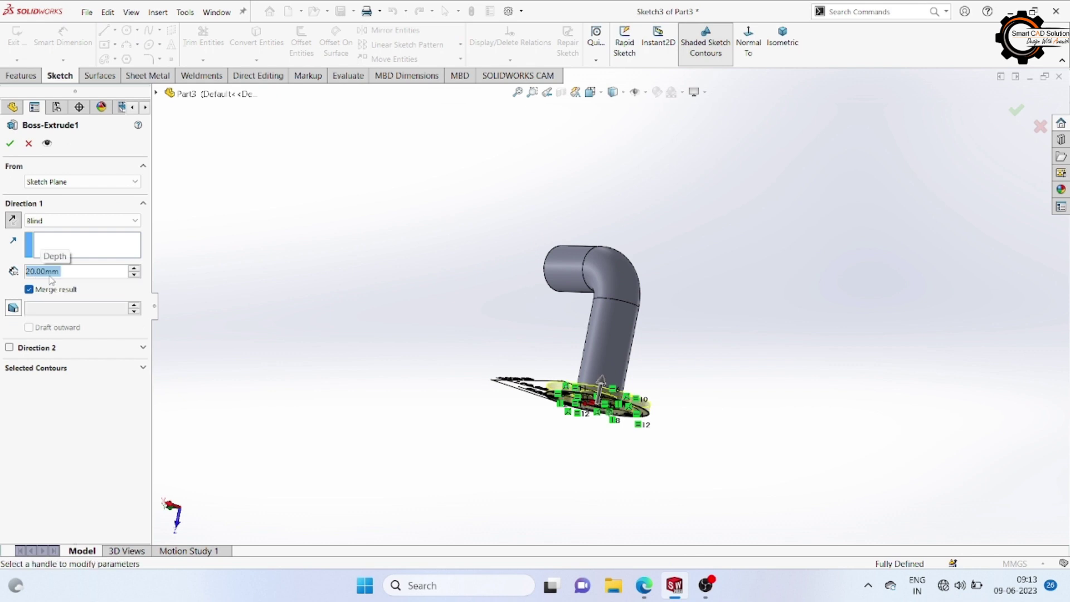
left_click(9, 146)
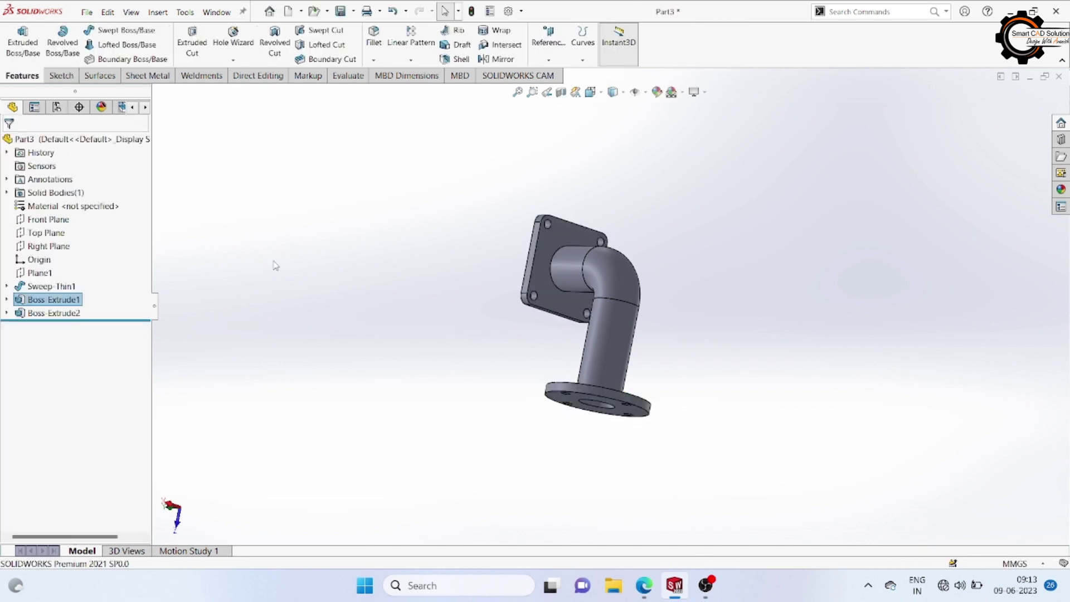
Step: Create Plane2 parallel to the Top Plane at a 115 mm offset
mouse_move(569, 304)
middle_mouse_down()
mouse_move(641, 208)
mouse_move(519, 220)
mouse_move(431, 313)
mouse_move(474, 346)
middle_mouse_up()
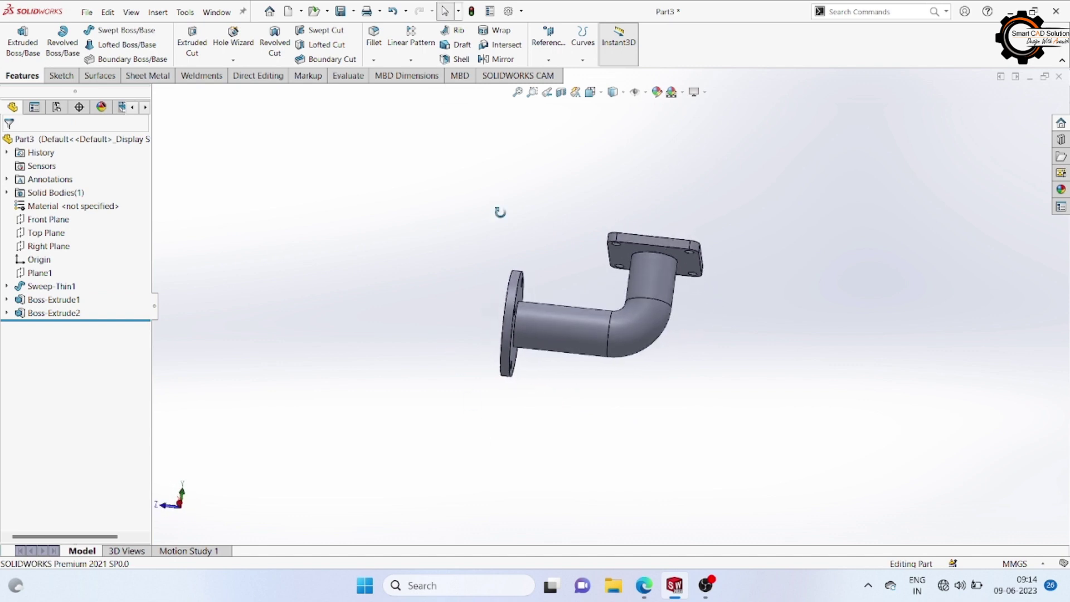
key("ctrl+4")
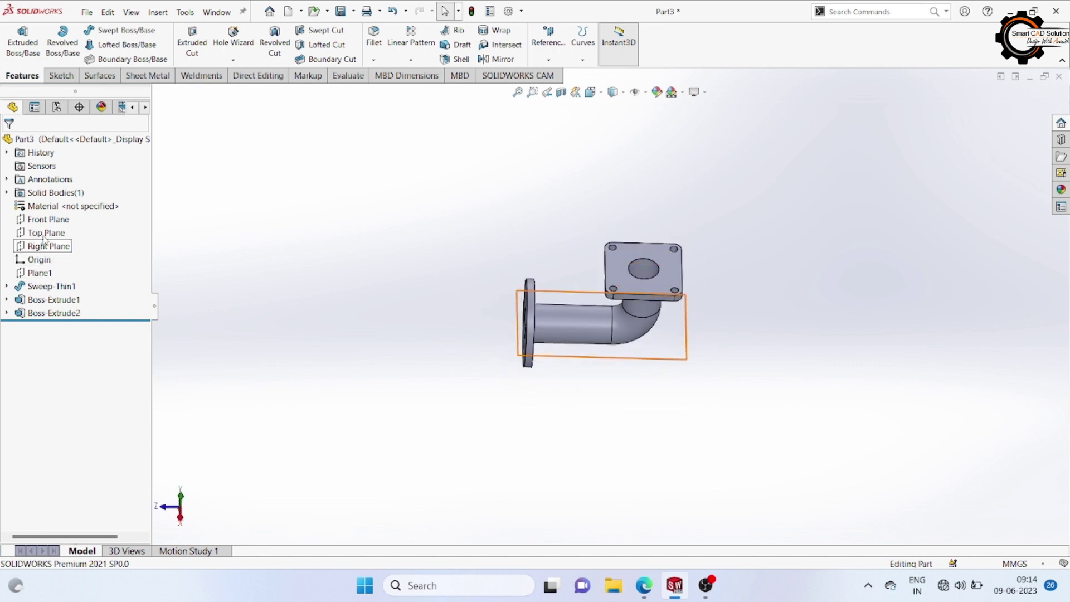
left_click(46, 233)
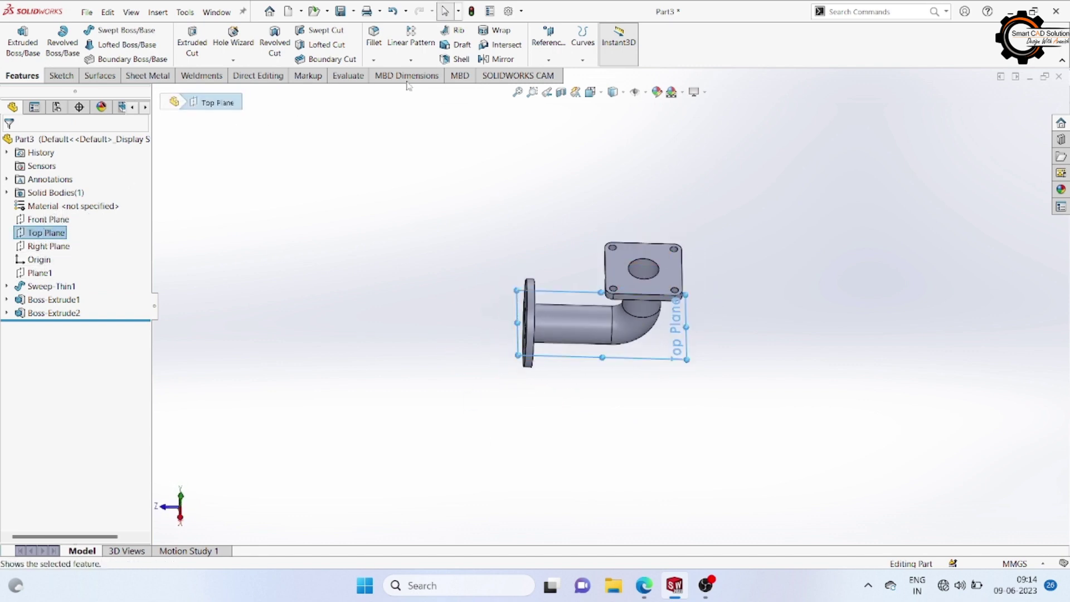
left_click(548, 42)
left_click(559, 75)
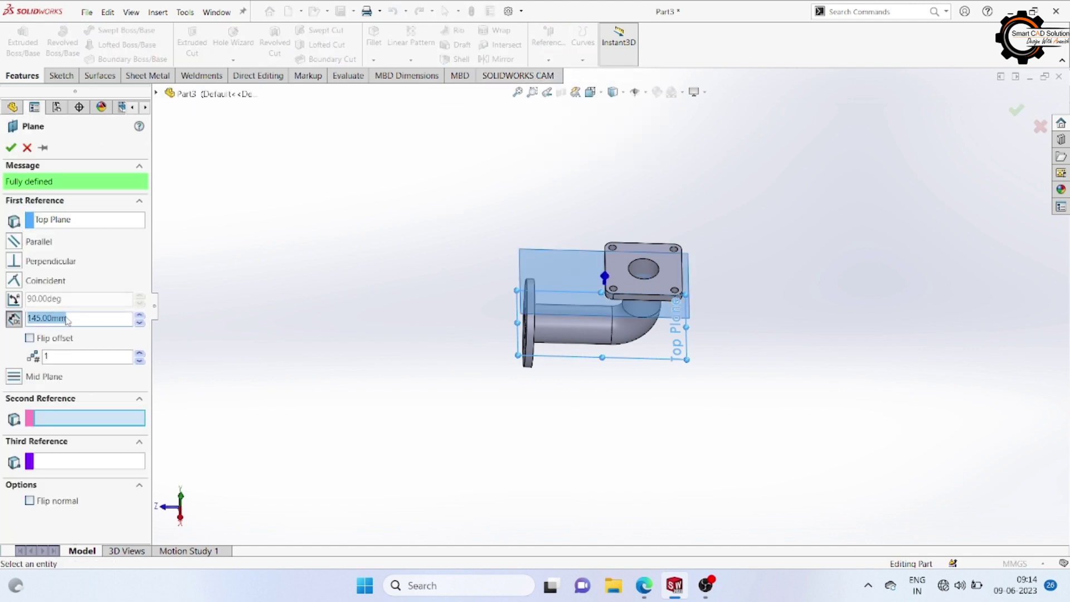
type("115")
key("Return")
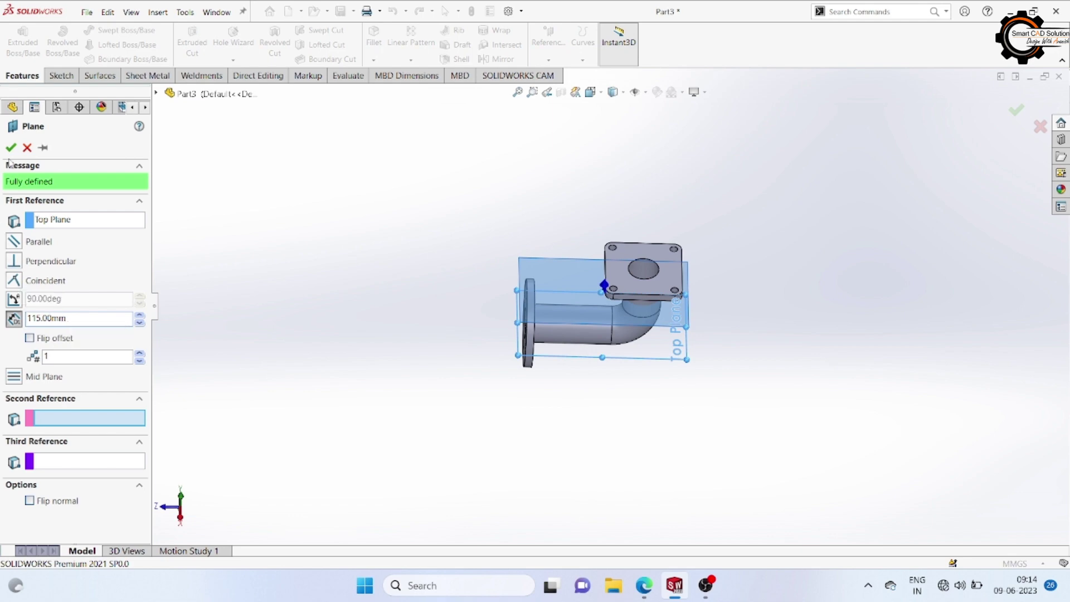
left_click(11, 149)
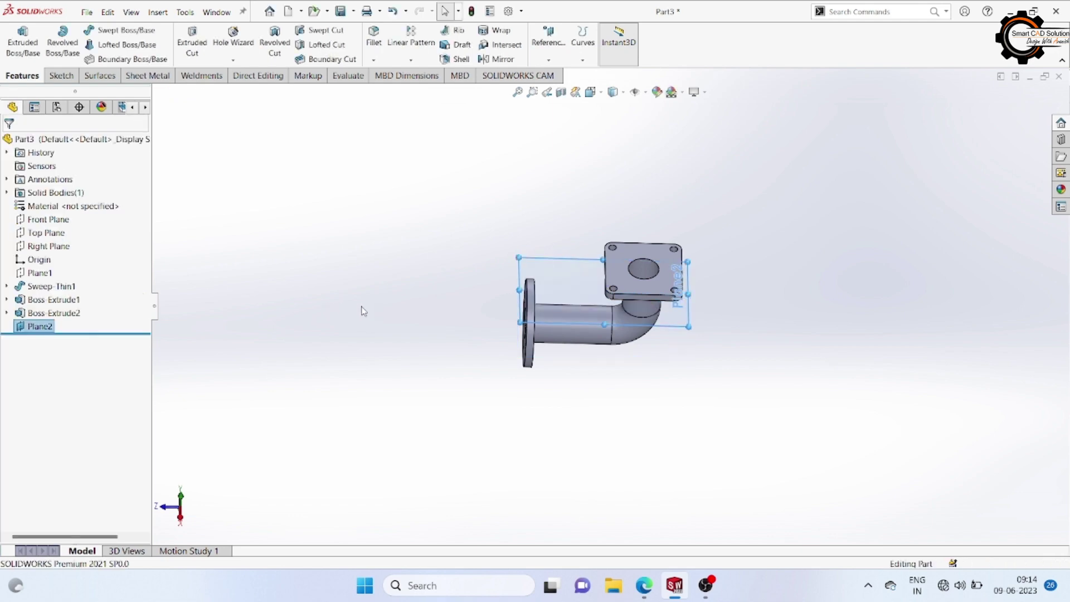
Step: Draw a circle in a new sketch on Plane2 over the pipe
left_click(543, 277)
left_click(574, 240)
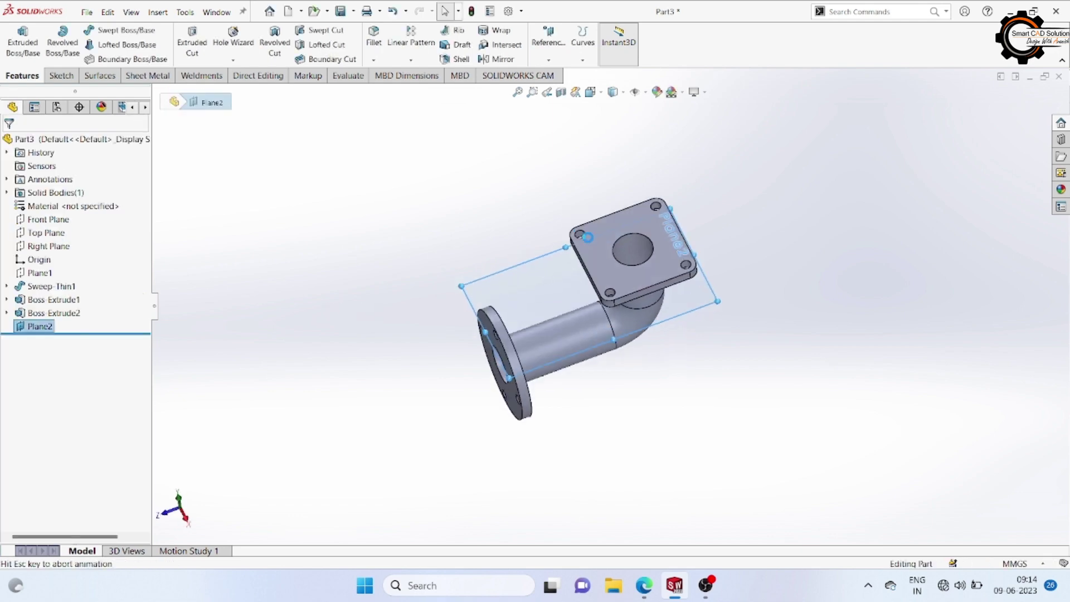
left_click(127, 31)
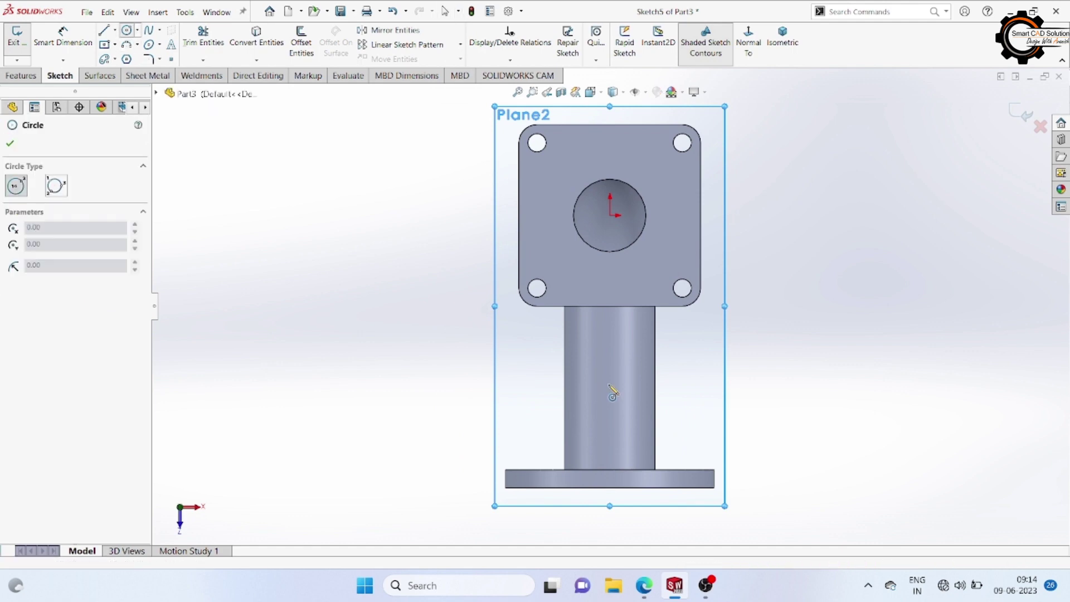
left_click(610, 395)
left_click(603, 440)
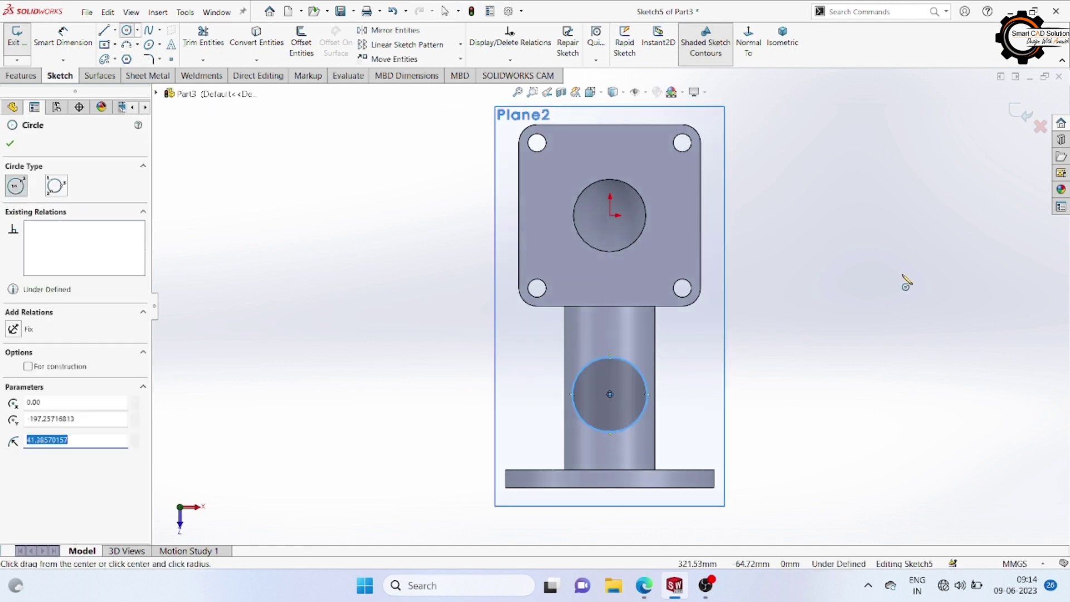
right_click(908, 278)
left_click(915, 280)
Step: Dimension the circle to Ø80 and 95 mm above the base flange's bottom edge
left_click(62, 33)
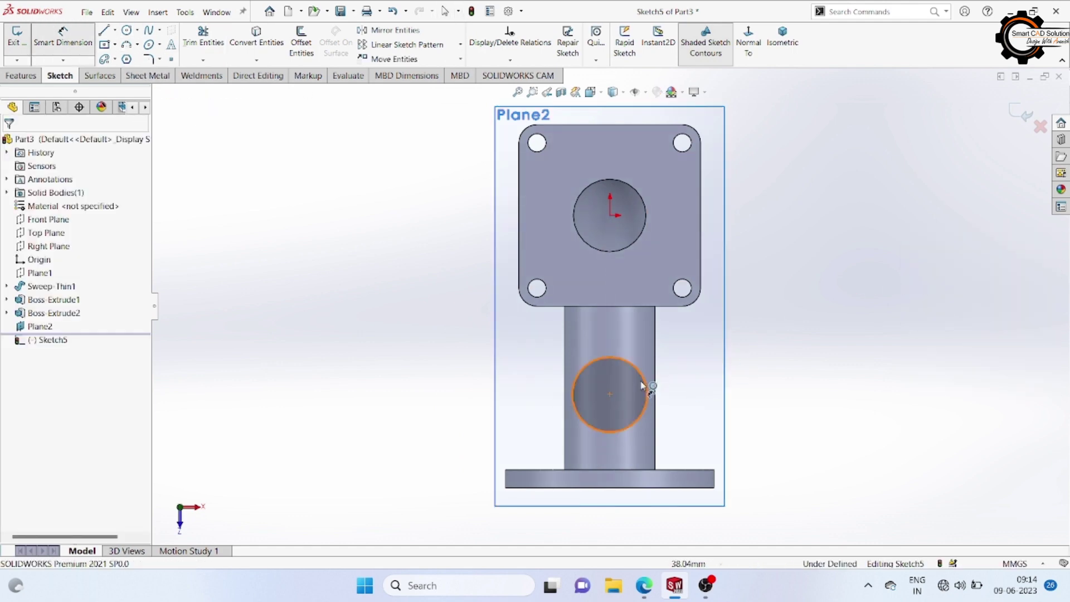
left_click(643, 375)
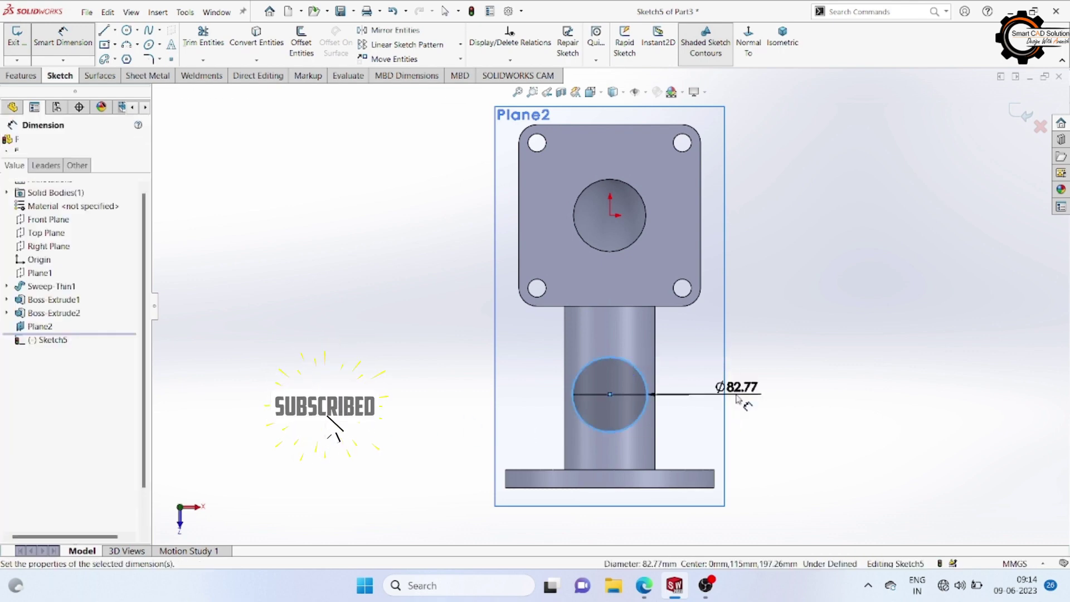
left_click(737, 396)
type("80")
key("Return")
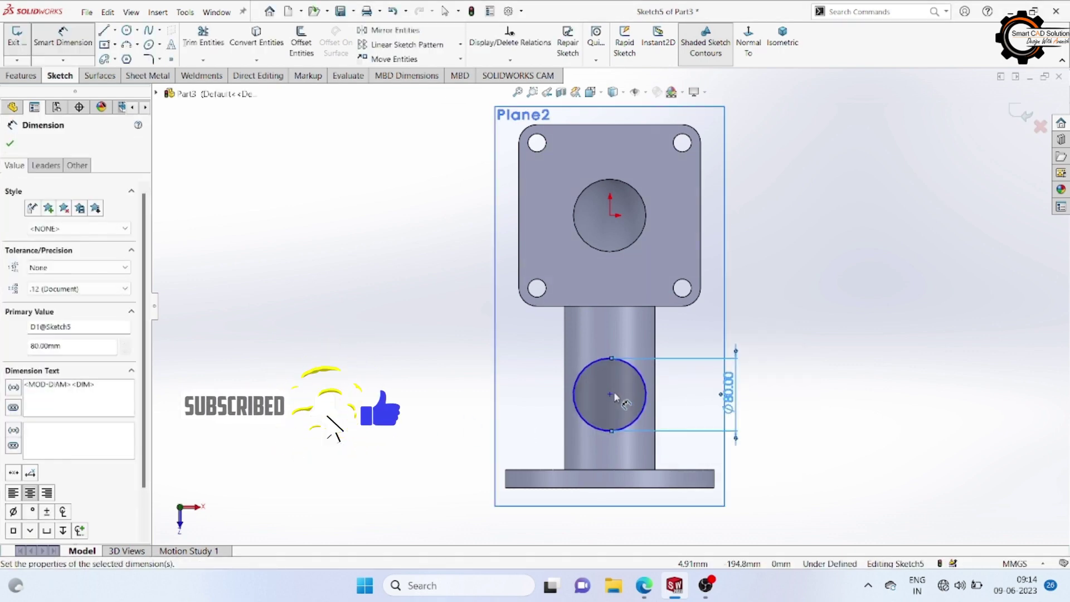
left_click(611, 395)
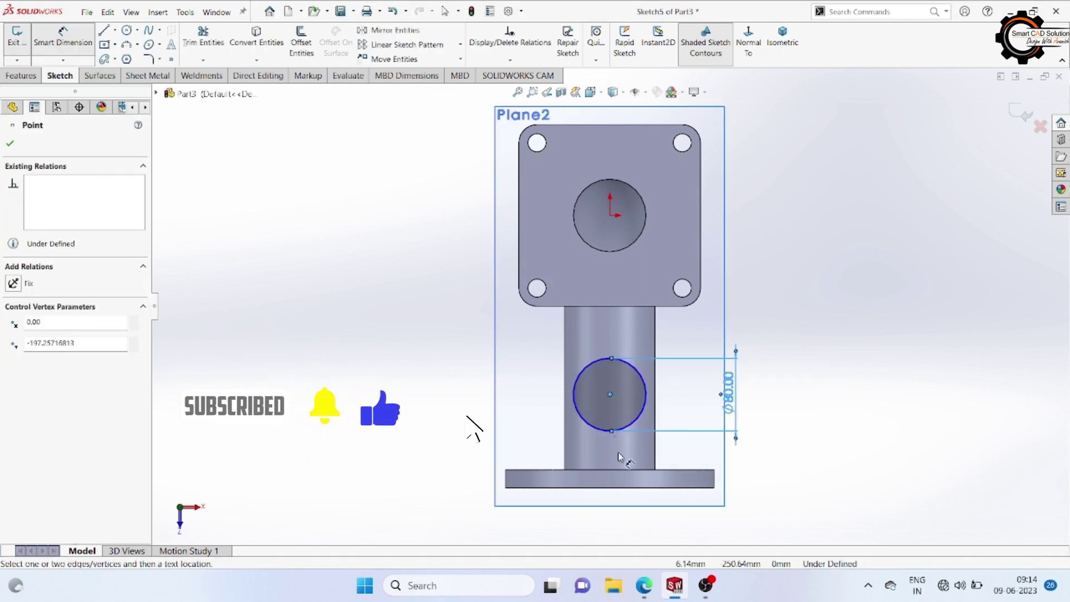
left_click(628, 488)
left_click(483, 453)
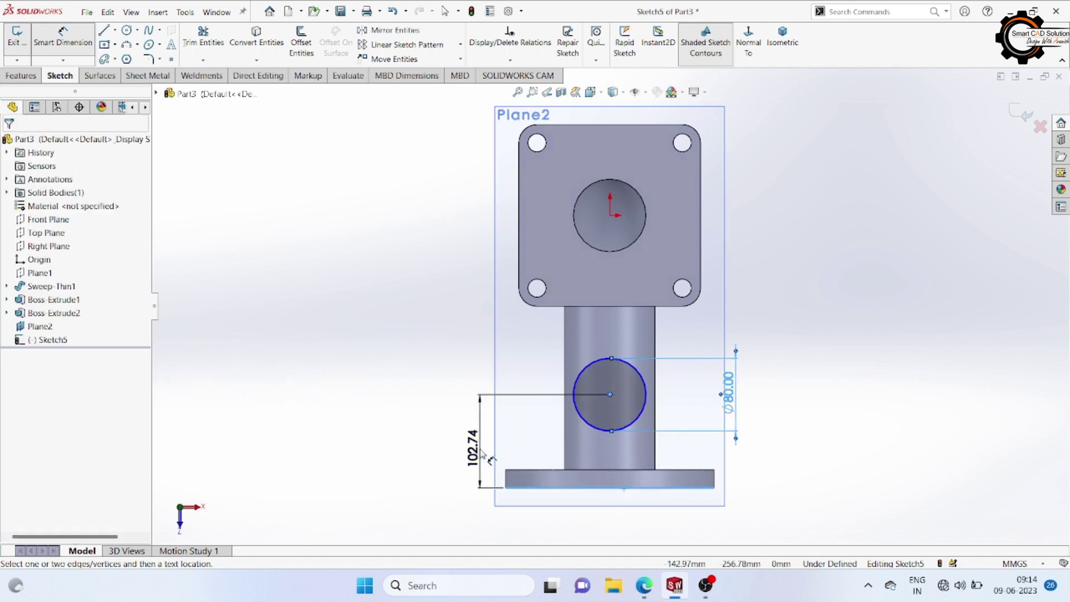
type("95")
key("Return")
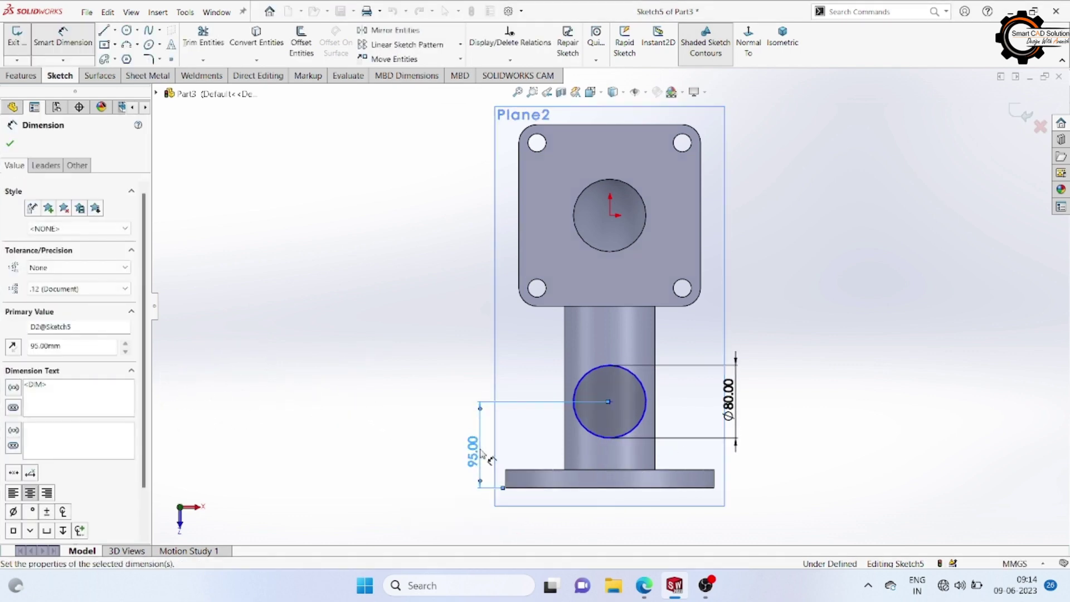
right_click(443, 306)
left_click(474, 310)
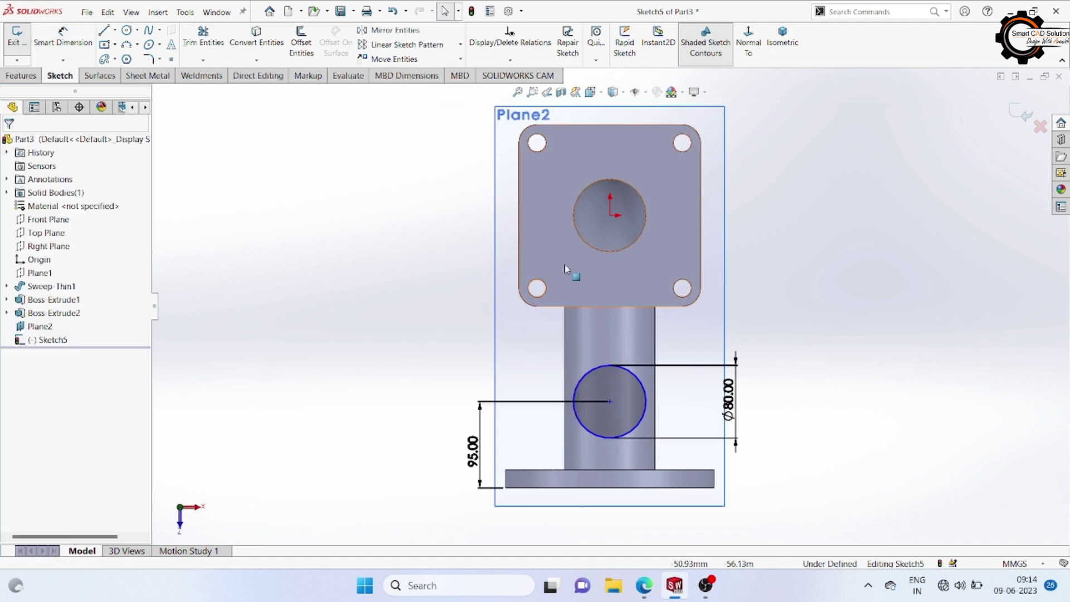
Step: Add a Vertical relation between the circle centre and the origin
left_click(611, 216)
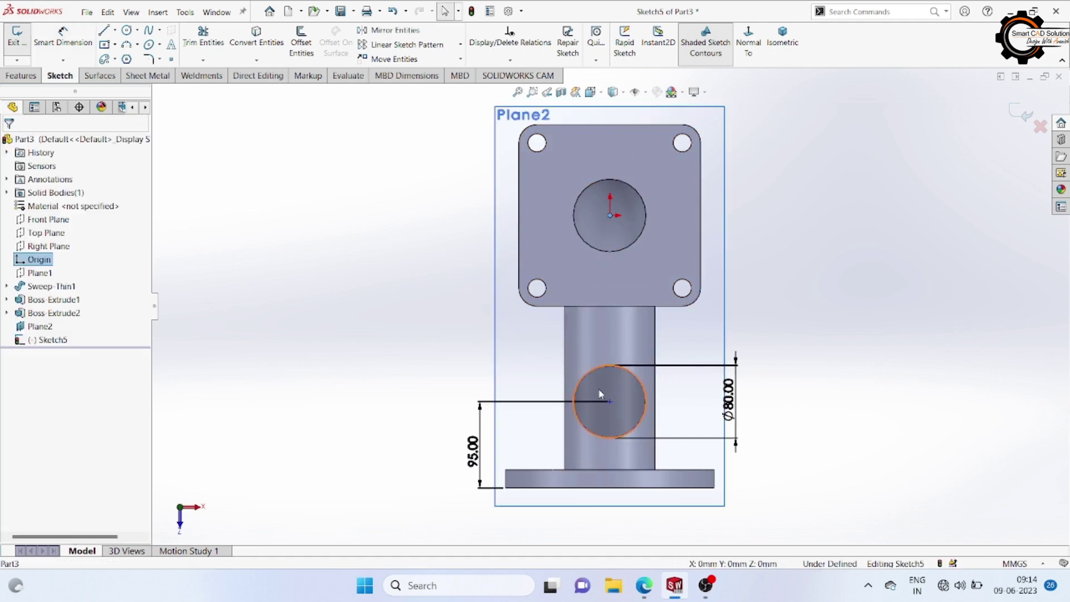
left_click(610, 402, "ctrl")
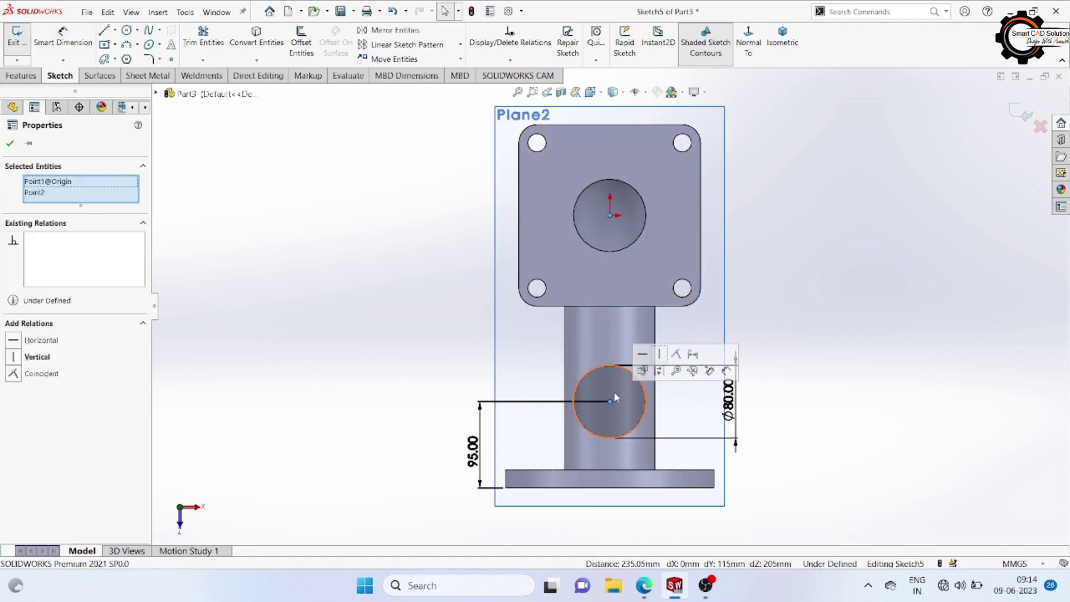
left_click(656, 354)
left_click(9, 144)
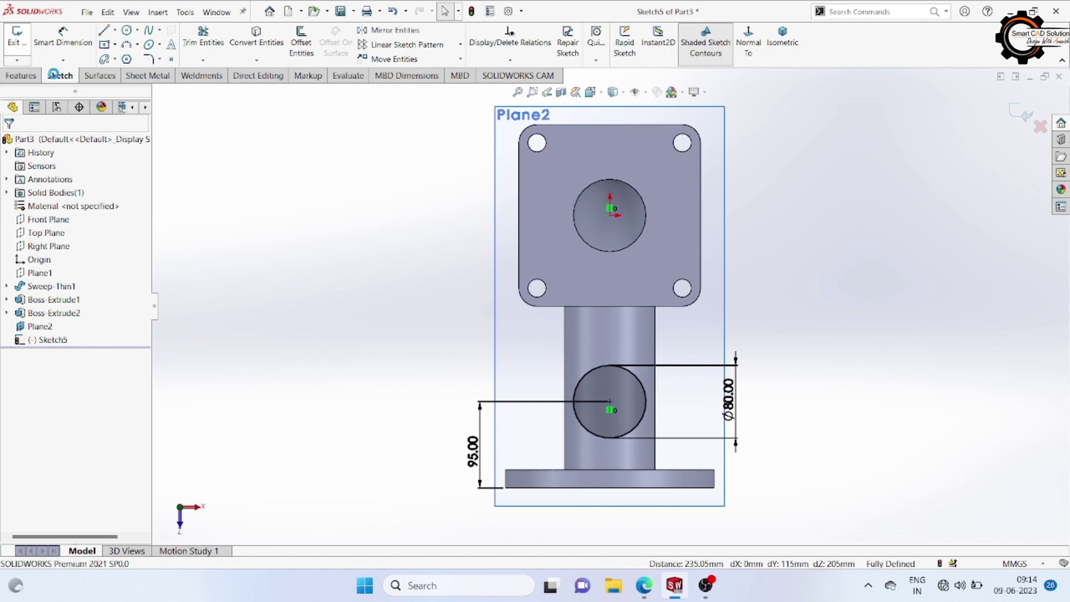
Step: Extrude the Ø80 circle reversed toward the pipe with end condition Up To Next
key("ctrl+b")
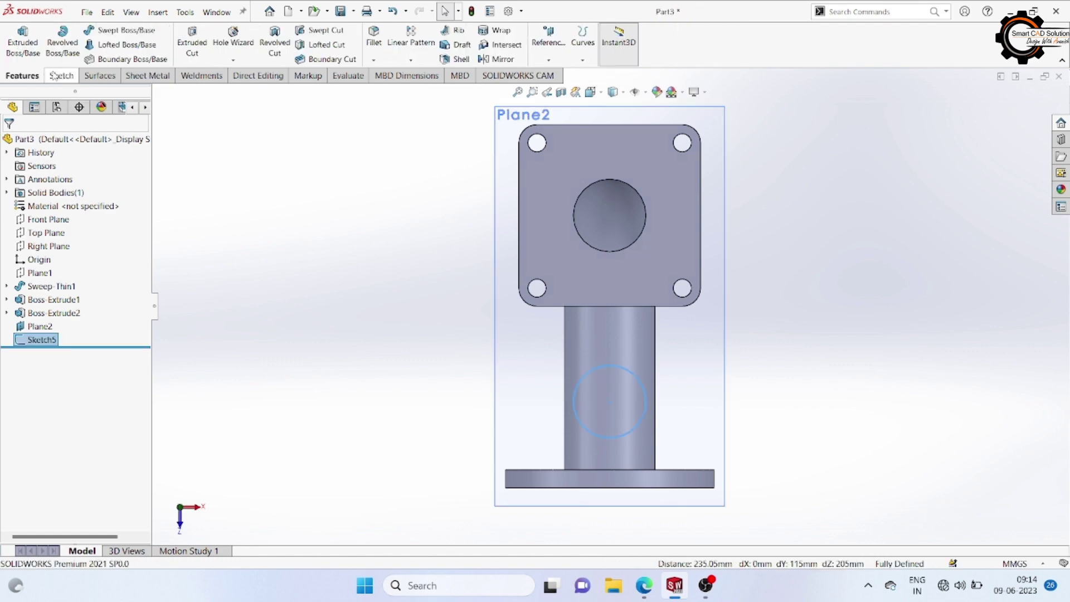
left_click(192, 41)
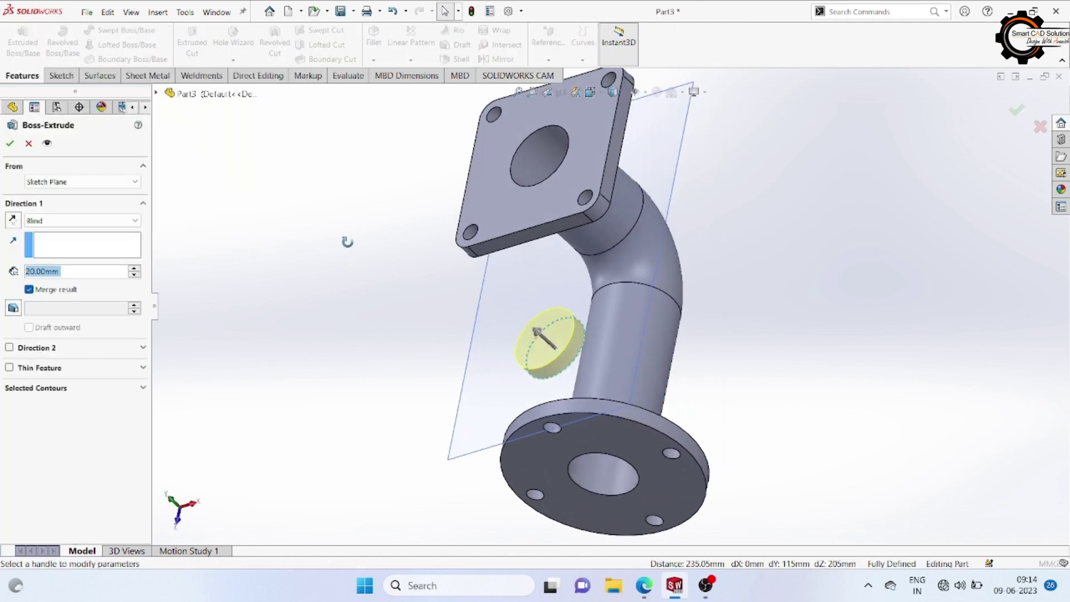
left_click(12, 219)
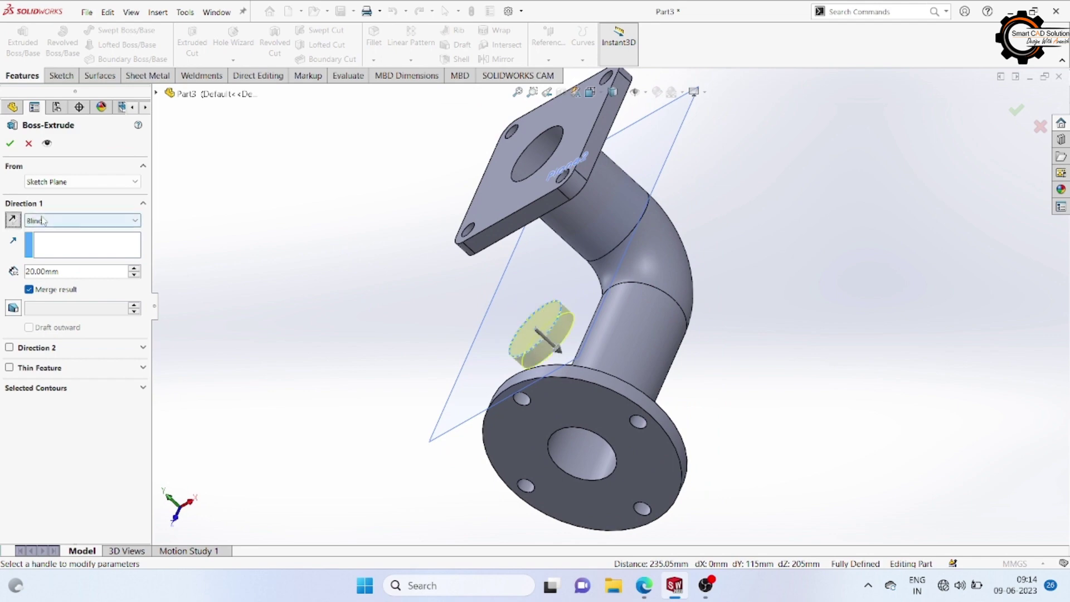
left_click(61, 221)
left_click(62, 253)
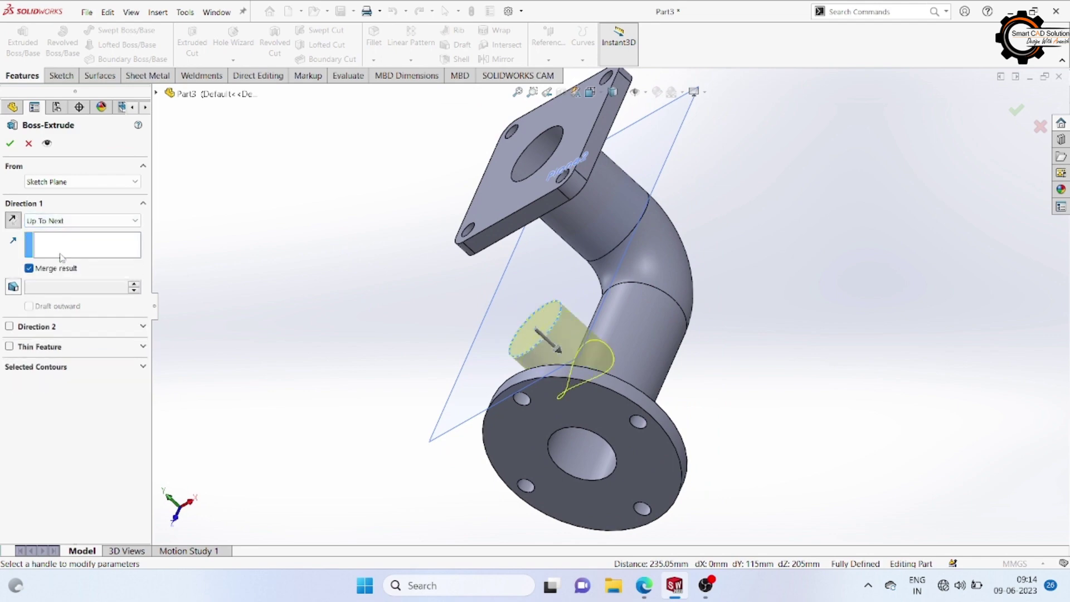
left_click(9, 144)
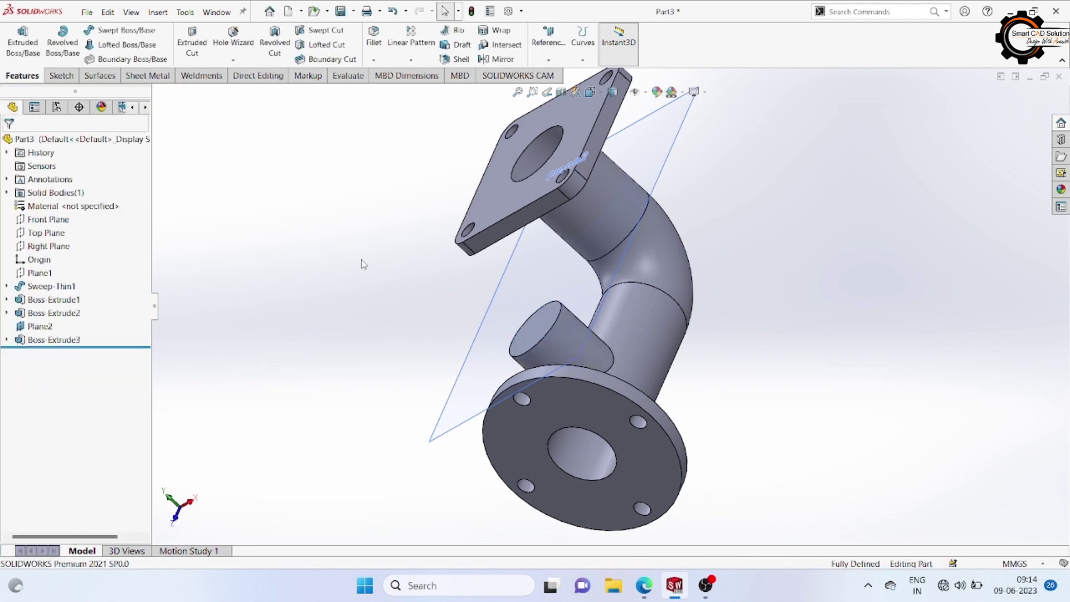
Step: Hide Plane2 and open a sketch on the boss's end face
right_click(508, 280)
left_click(565, 262)
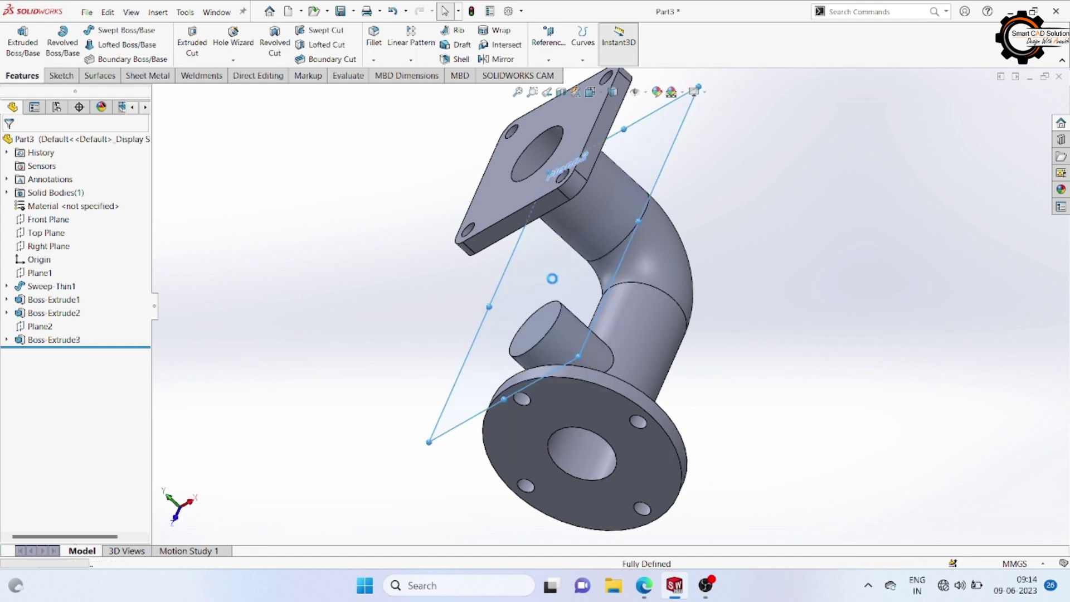
left_click(534, 327)
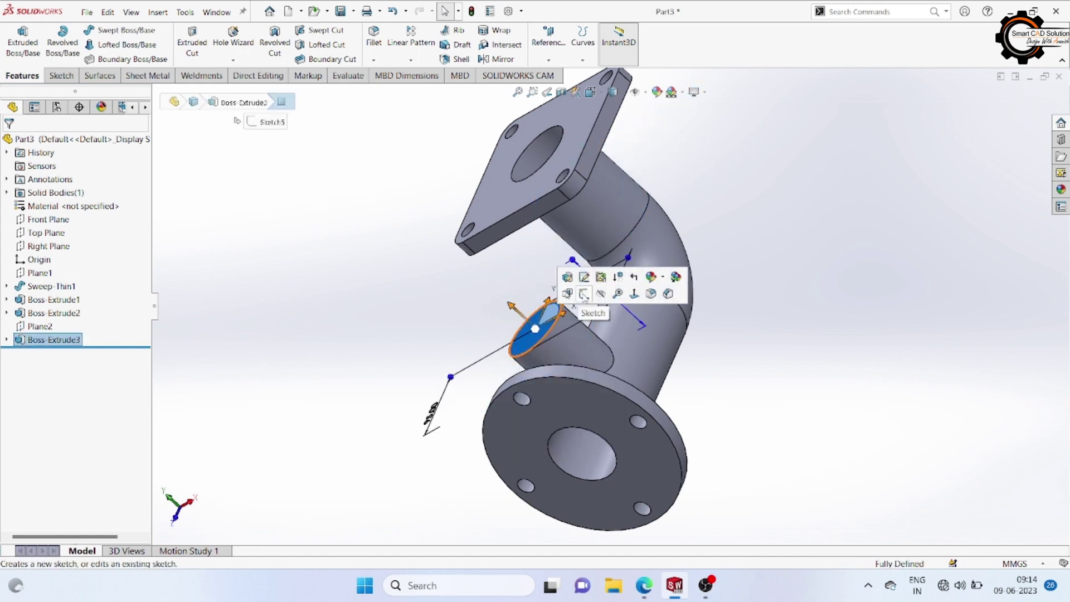
left_click(568, 293)
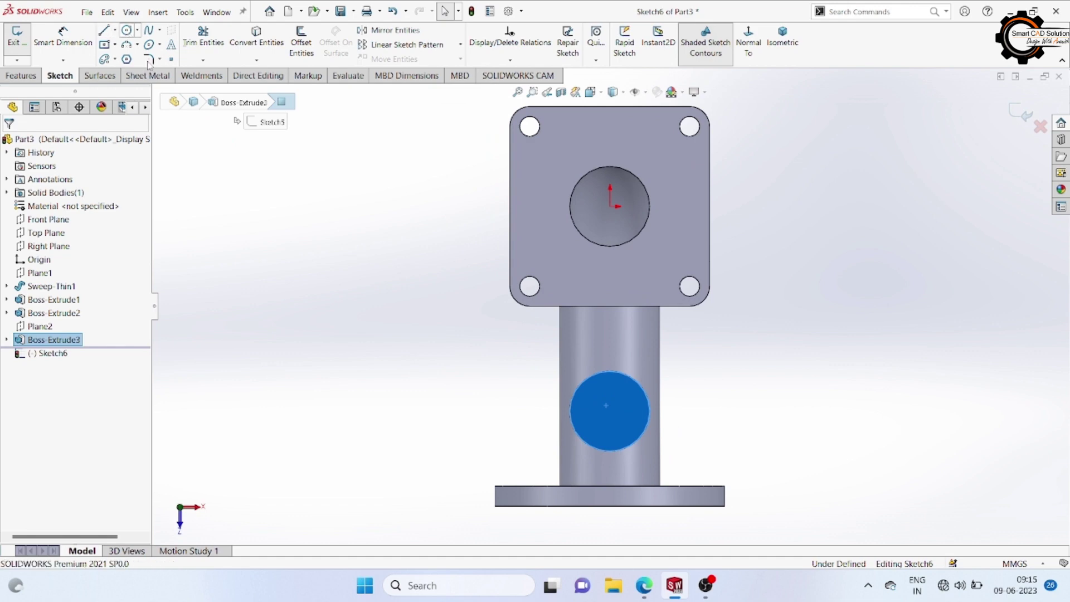
Step: Draw a circle centred on the boss and dimension it to Ø60
left_click(610, 412)
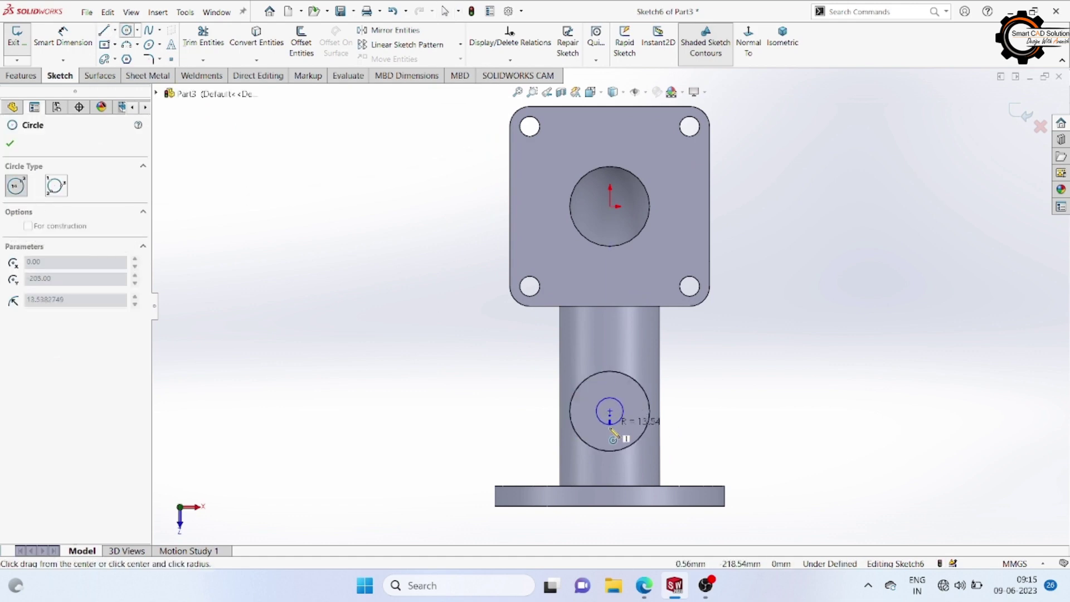
left_click(624, 437)
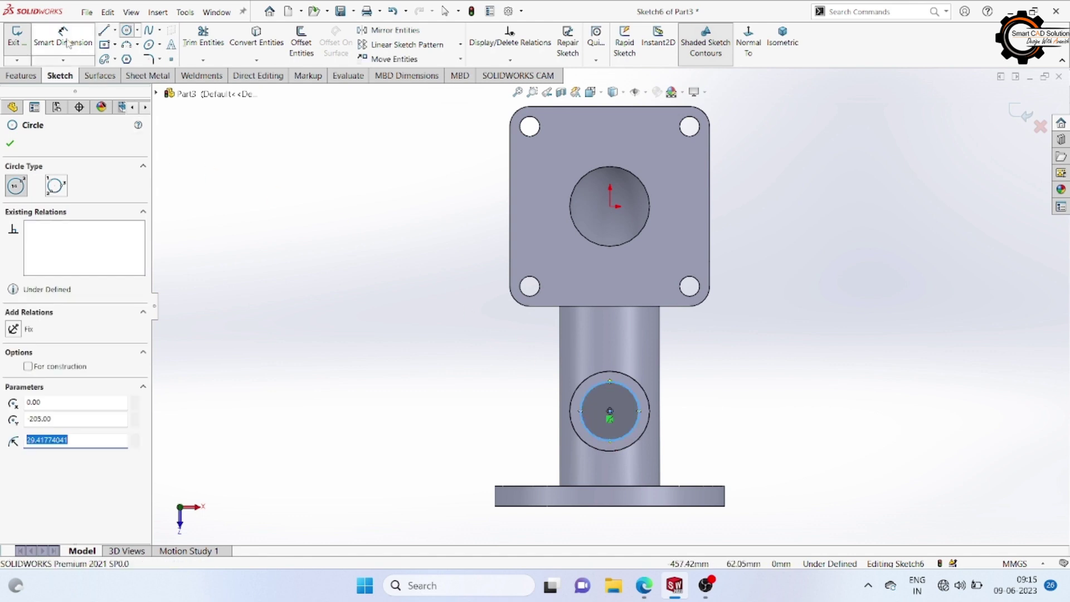
left_click(67, 44)
left_click(591, 437)
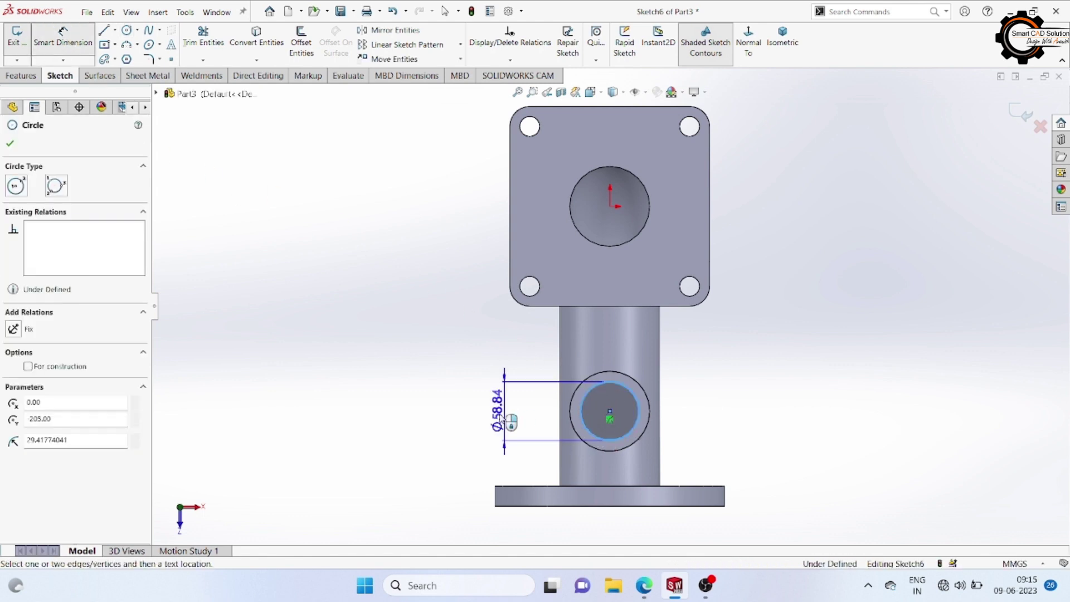
left_click(502, 424)
type("60")
key("Return")
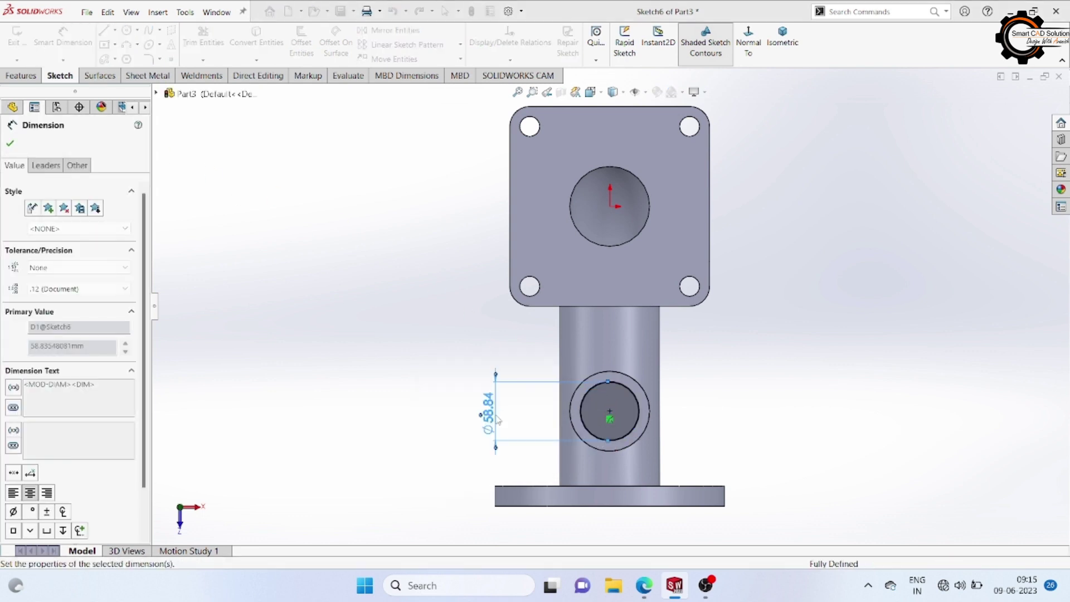
left_click(10, 144)
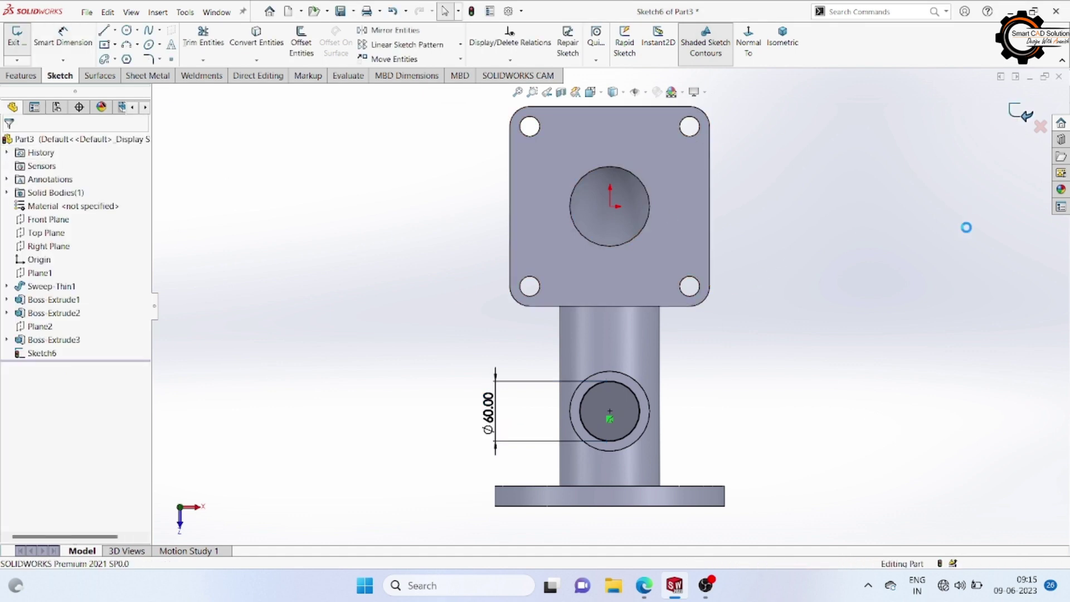
Step: Cut the Ø60 circle Up To Surface, ending at the pipe's inner bore face
key("ctrl+b")
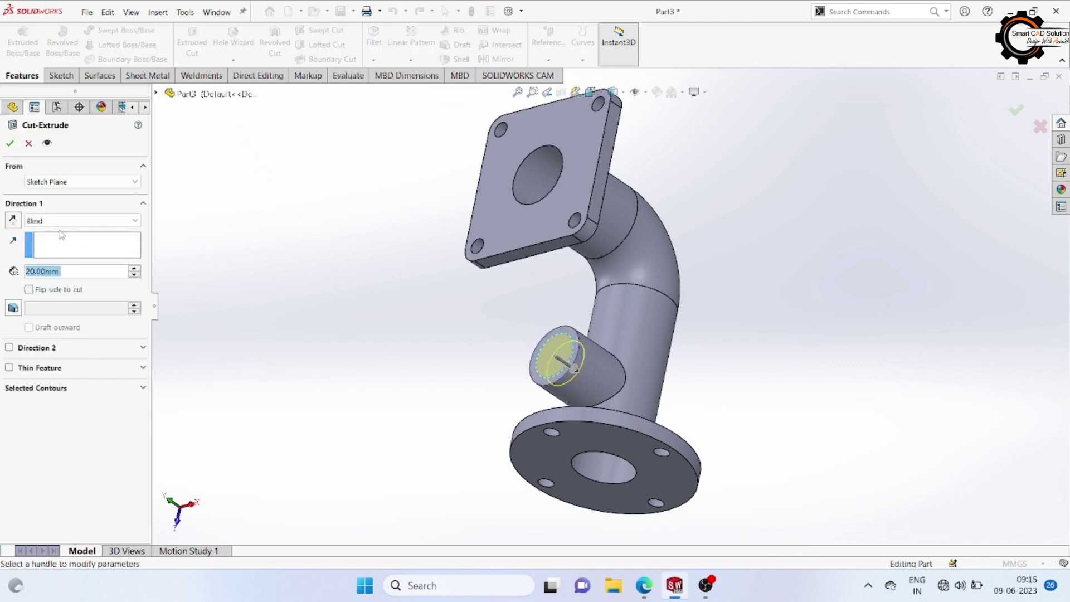
left_click(63, 221)
left_click(50, 280)
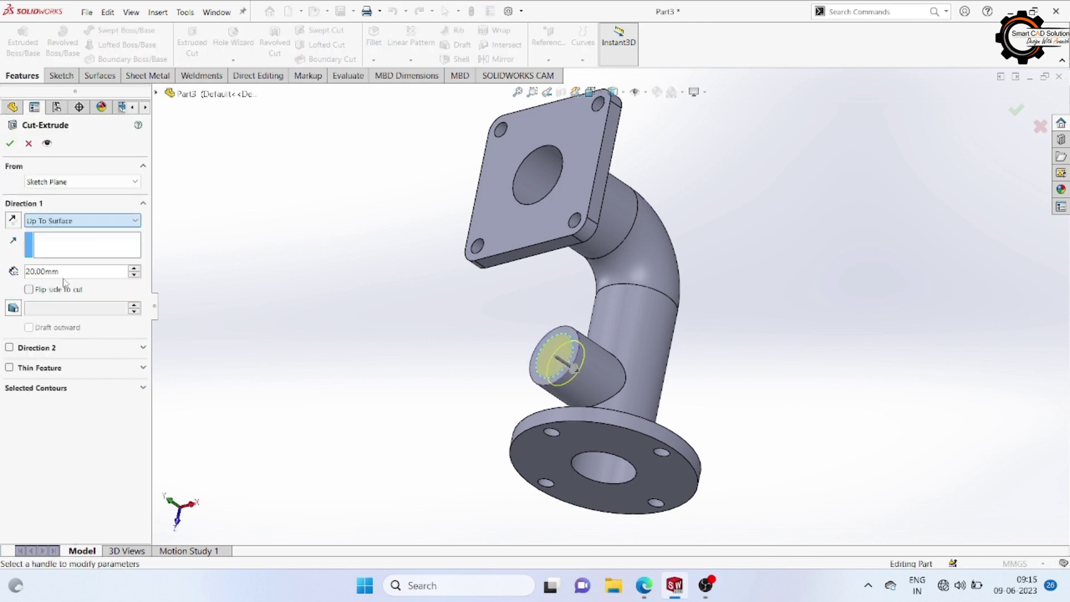
mouse_move(312, 290)
middle_mouse_down()
mouse_move(354, 270)
mouse_move(331, 201)
middle_mouse_up()
left_click(523, 390)
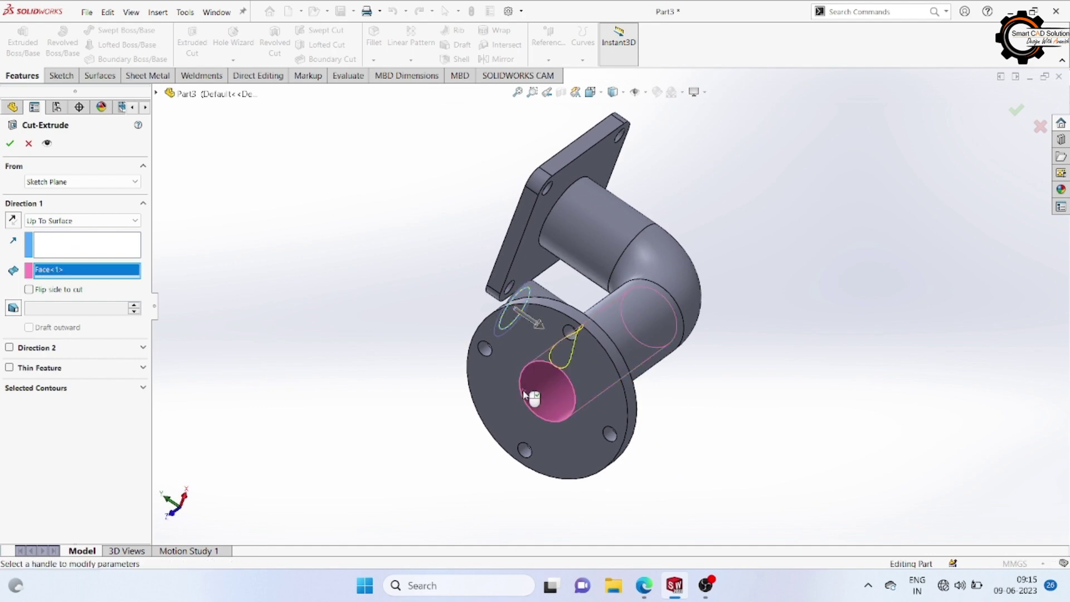
key("Return")
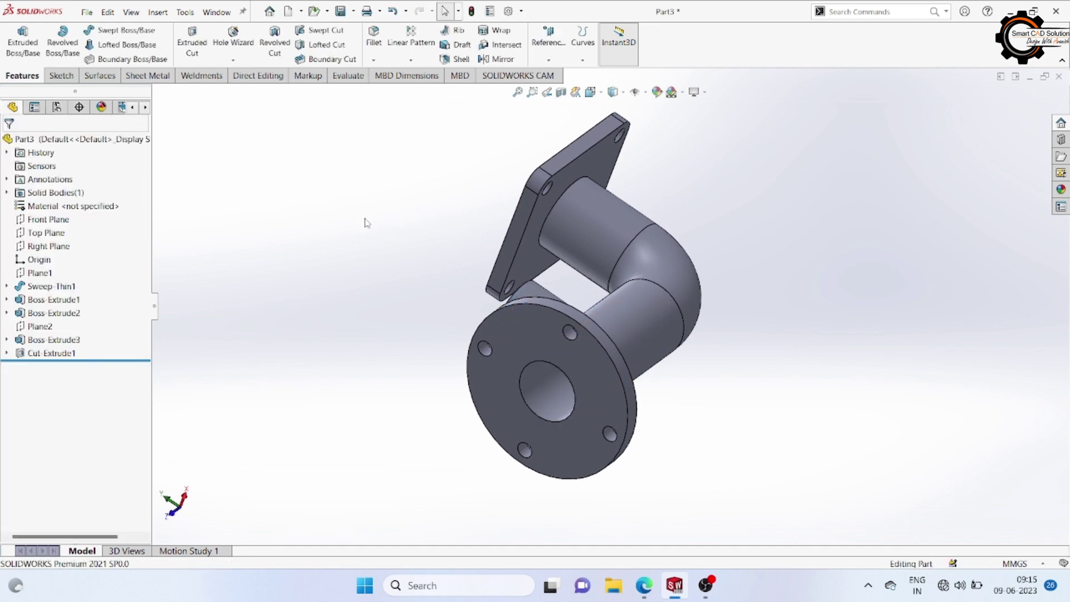
Step: Start a new sketch on the side boss's end face
mouse_move(365, 222)
middle_mouse_down()
mouse_move(532, 341)
mouse_move(501, 349)
mouse_move(454, 410)
mouse_move(815, 282)
mouse_move(860, 340)
middle_mouse_up()
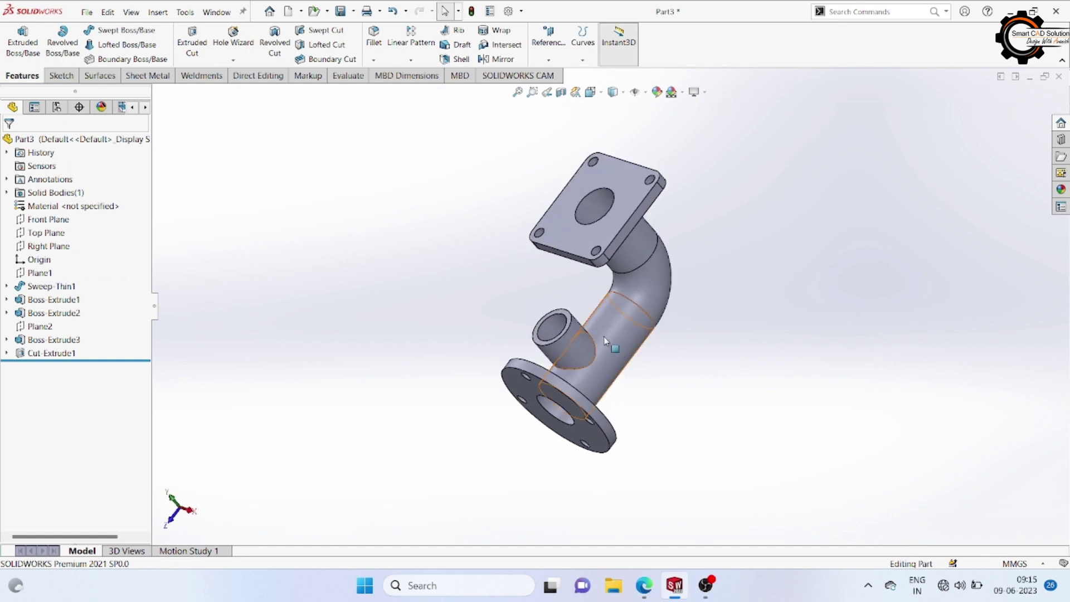
scroll(574, 320, "down", 3)
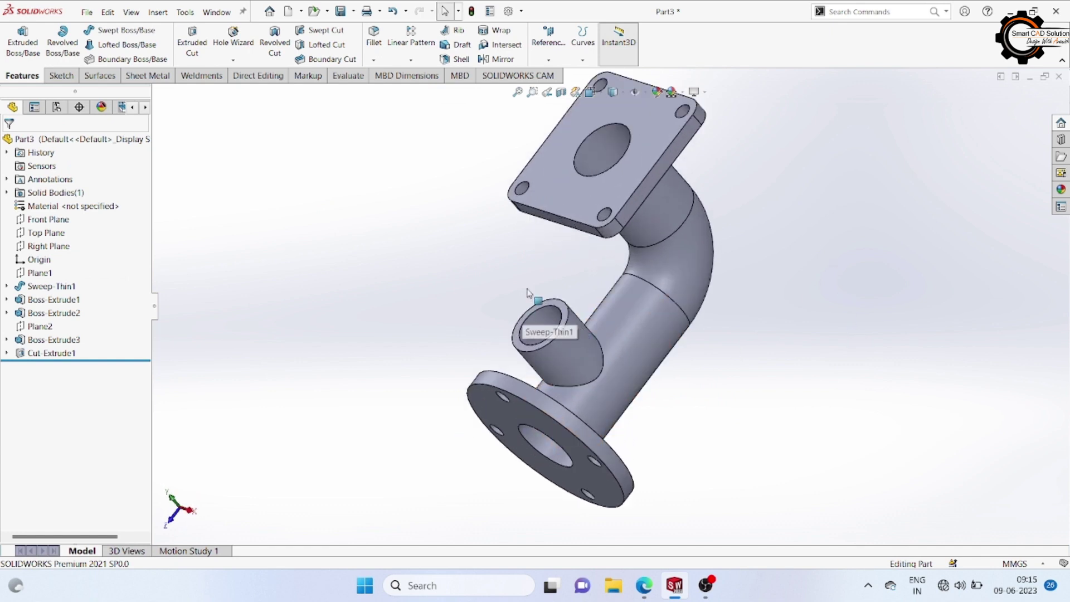
left_click(564, 312)
left_click(619, 278)
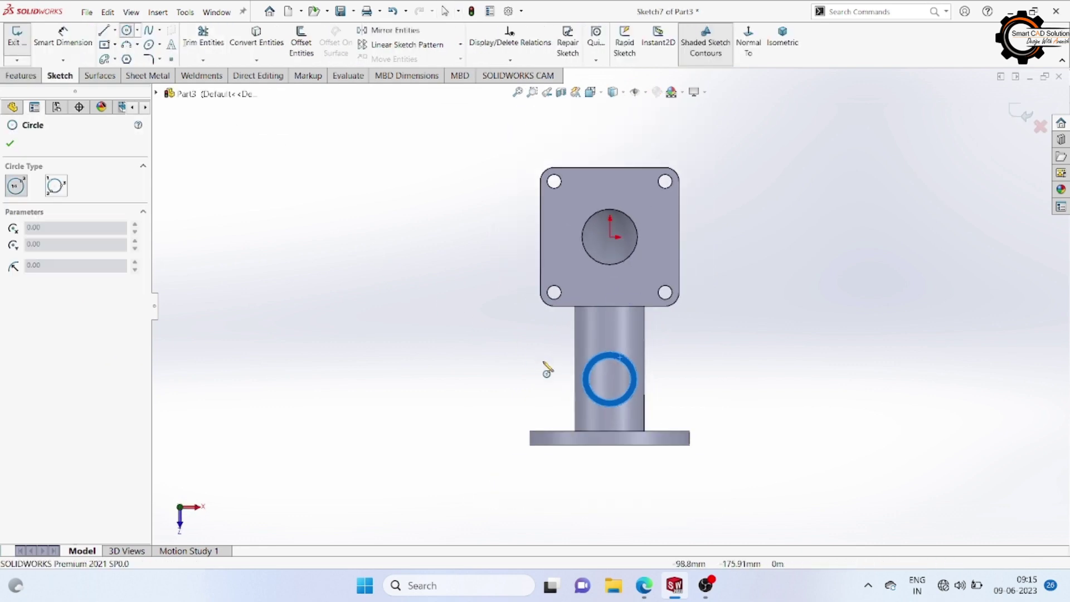
Step: Draw a large circle around the boss plus left and right lug and hole circles
left_click(611, 379)
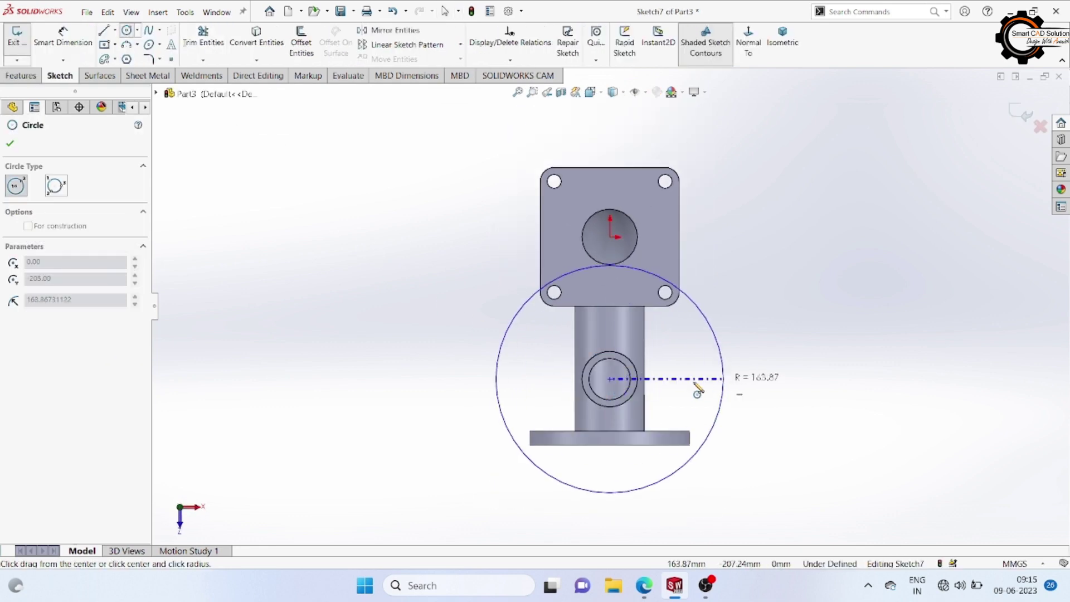
left_click(654, 380)
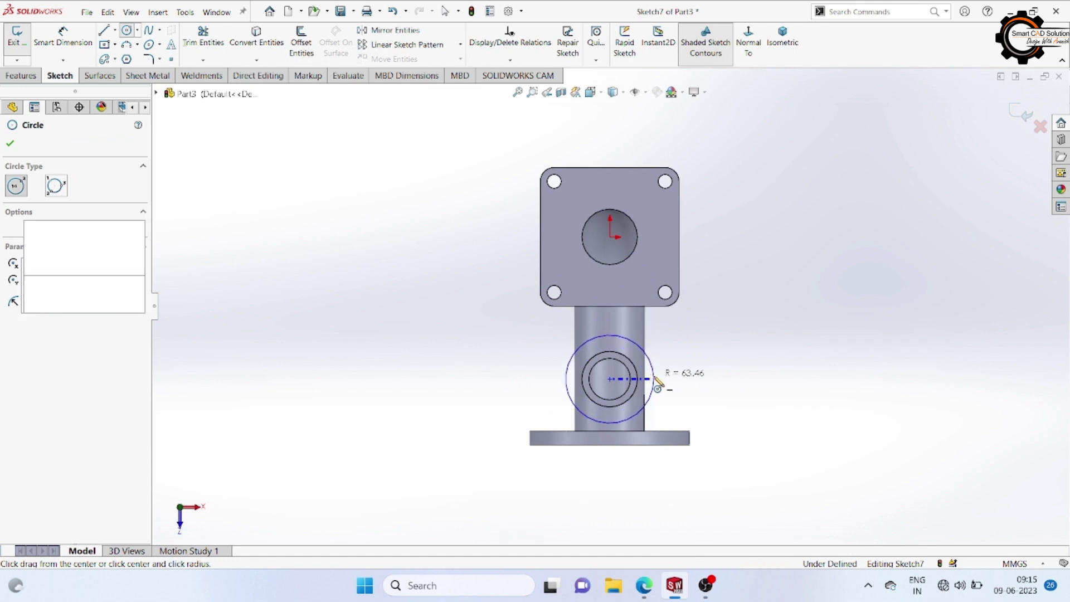
left_click(702, 380)
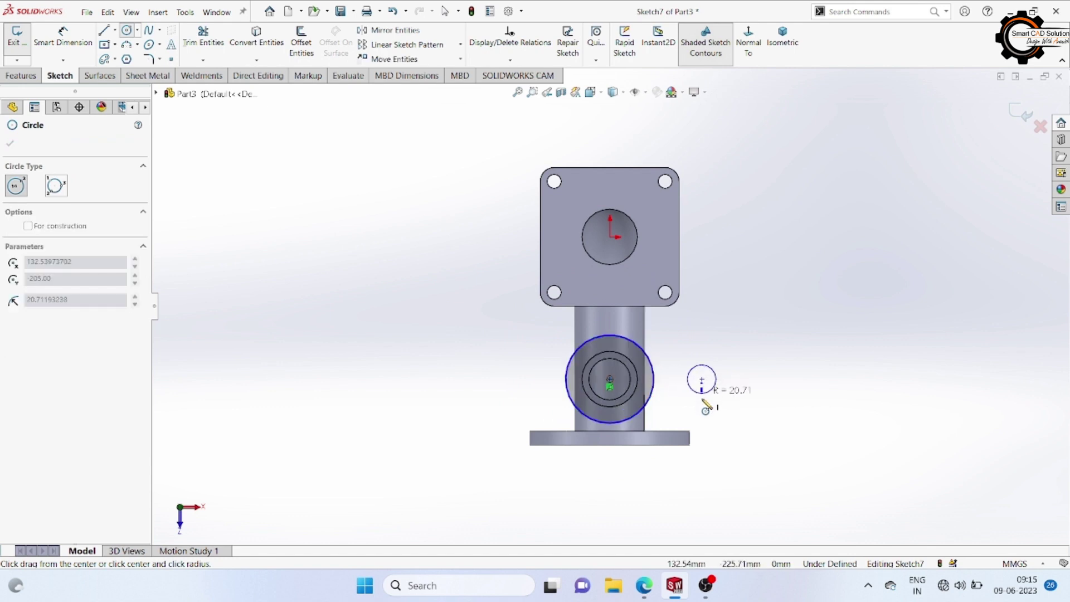
left_click(702, 380)
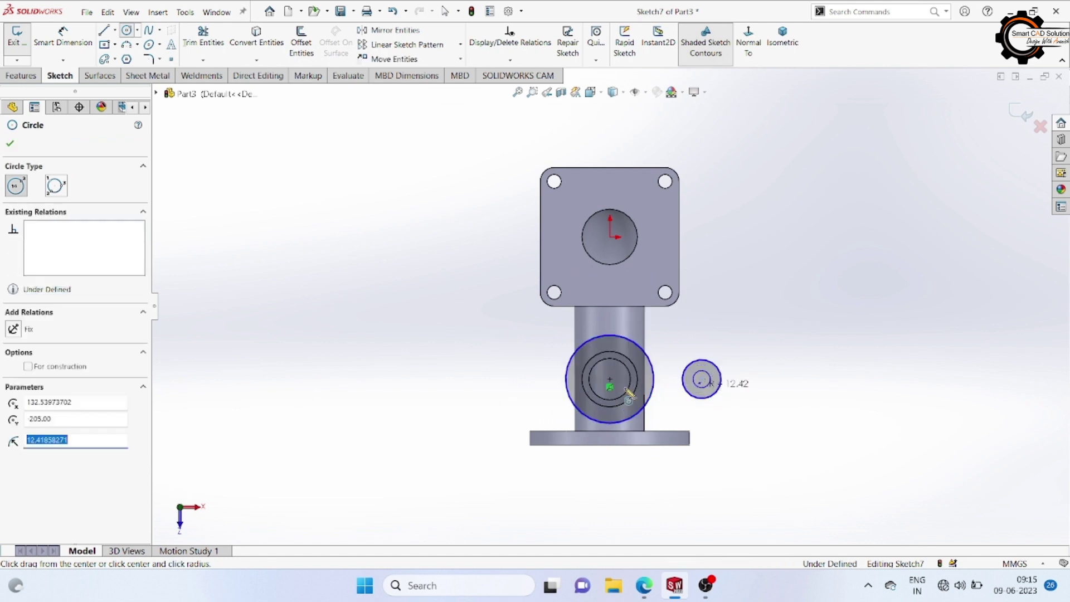
left_click(524, 383)
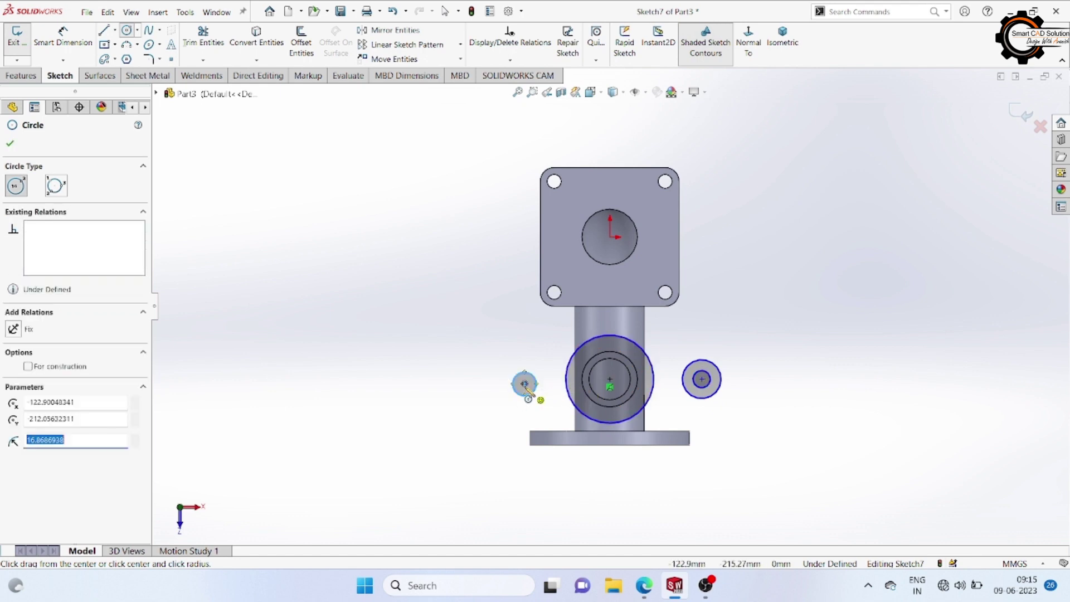
left_click(524, 383)
key("Escape")
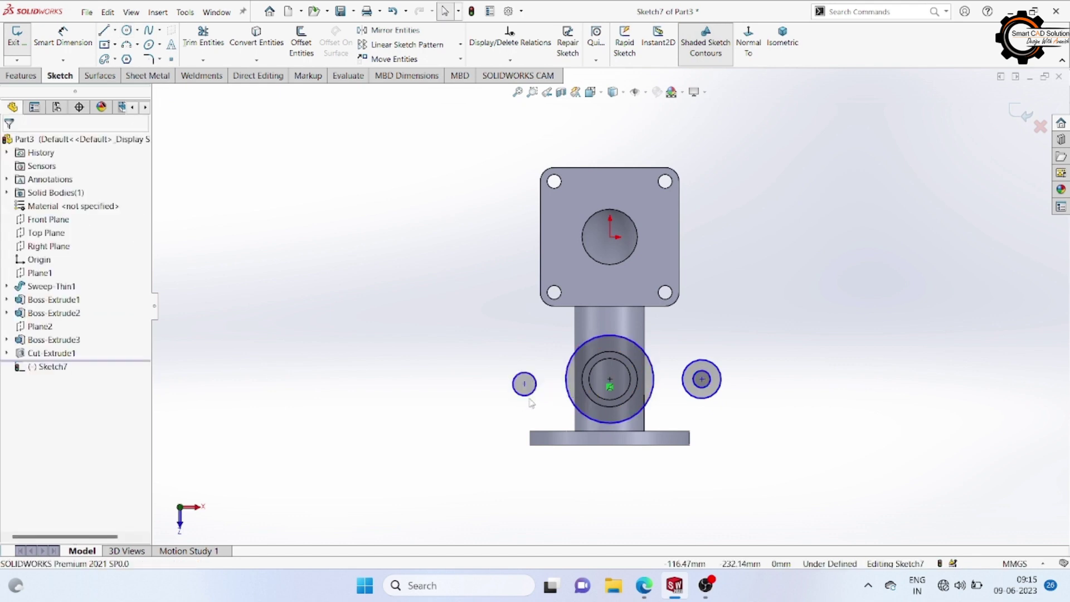
left_click(126, 31)
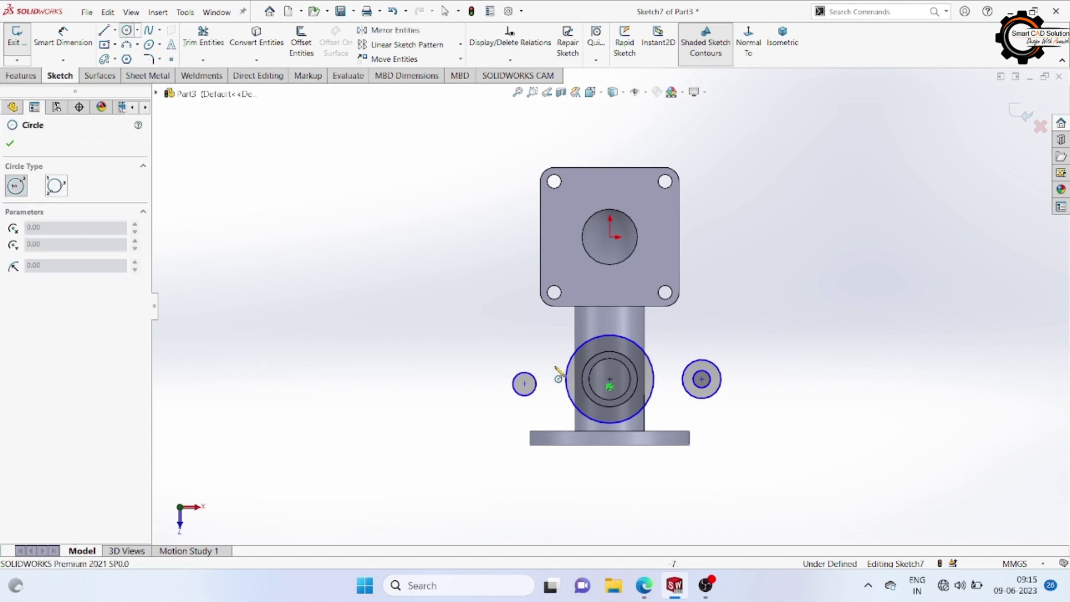
left_click(525, 384)
left_click(535, 410)
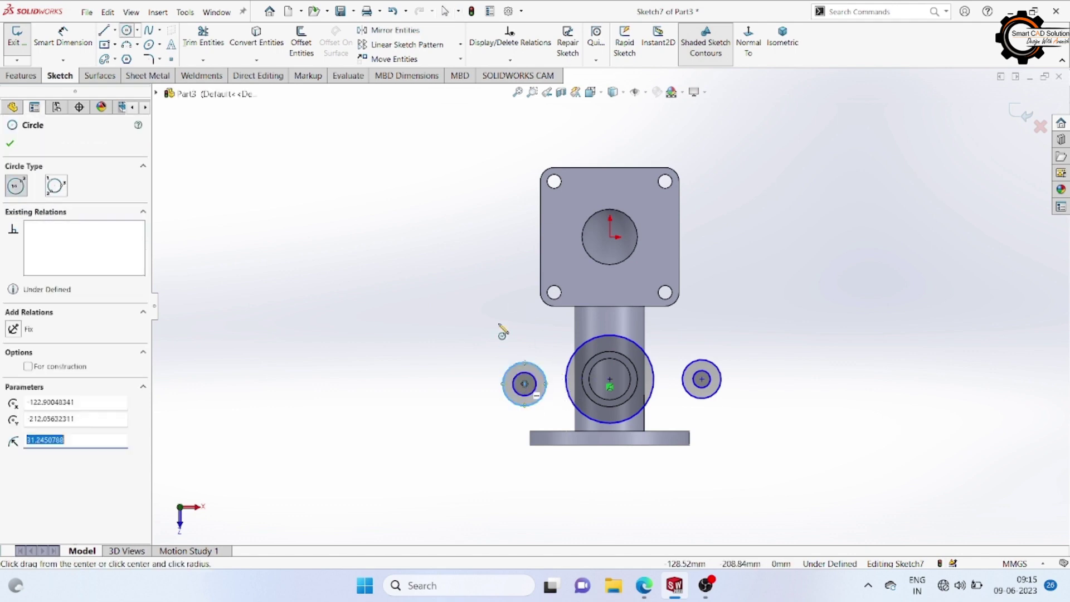
right_click(502, 286)
left_click(524, 288)
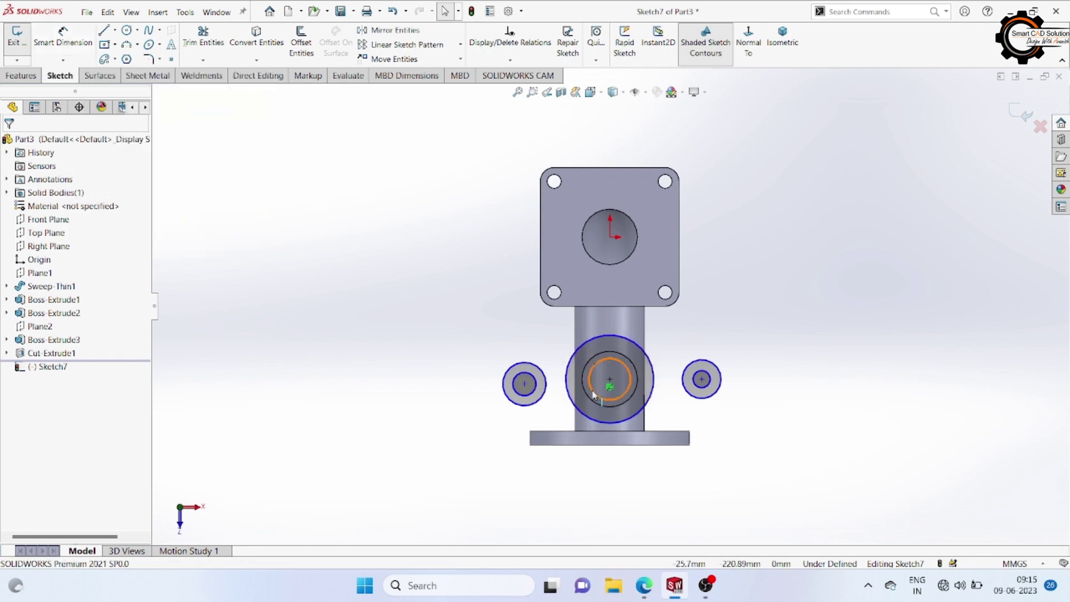
Step: Convert the boss's inner edge into a sketch circle with Convert Entities
left_click(256, 35)
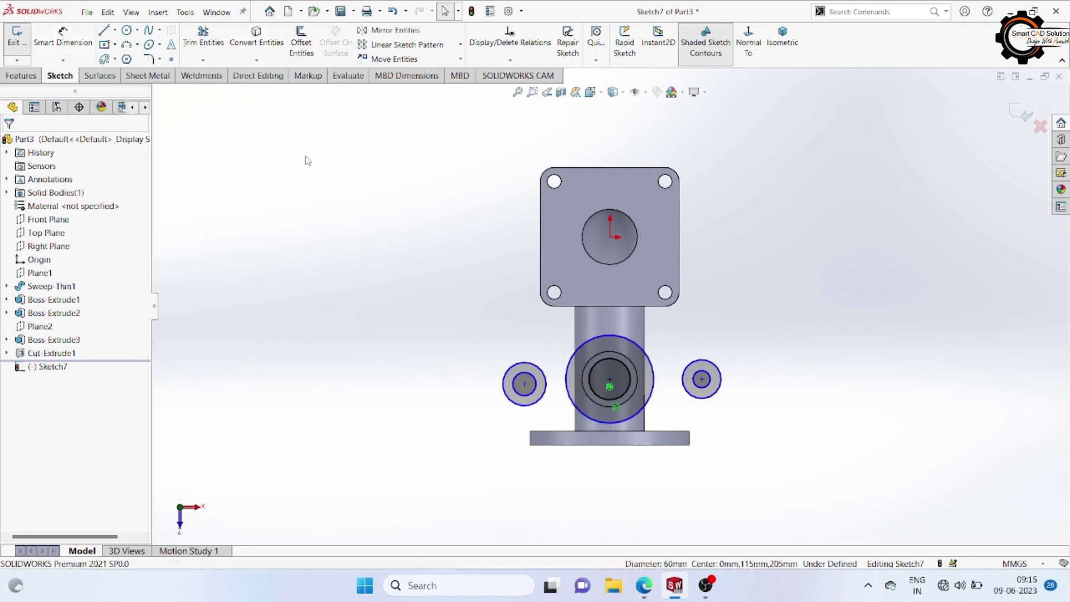
key("d")
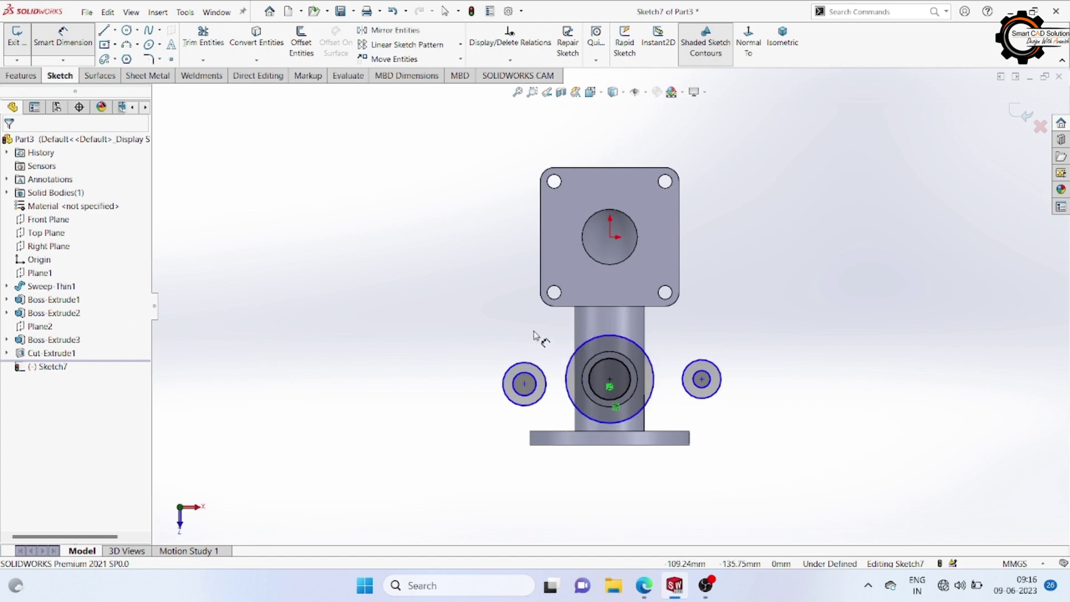
right_click(426, 248)
left_click(457, 279)
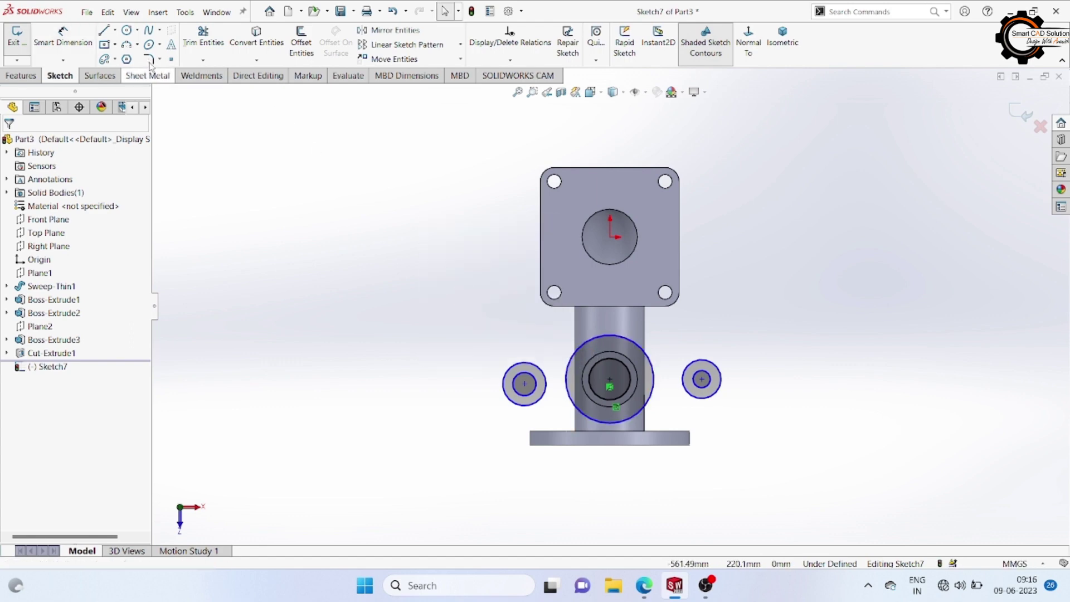
Step: Draw the two upper tangent lines linking the lug circles to the large circle
left_click(104, 31)
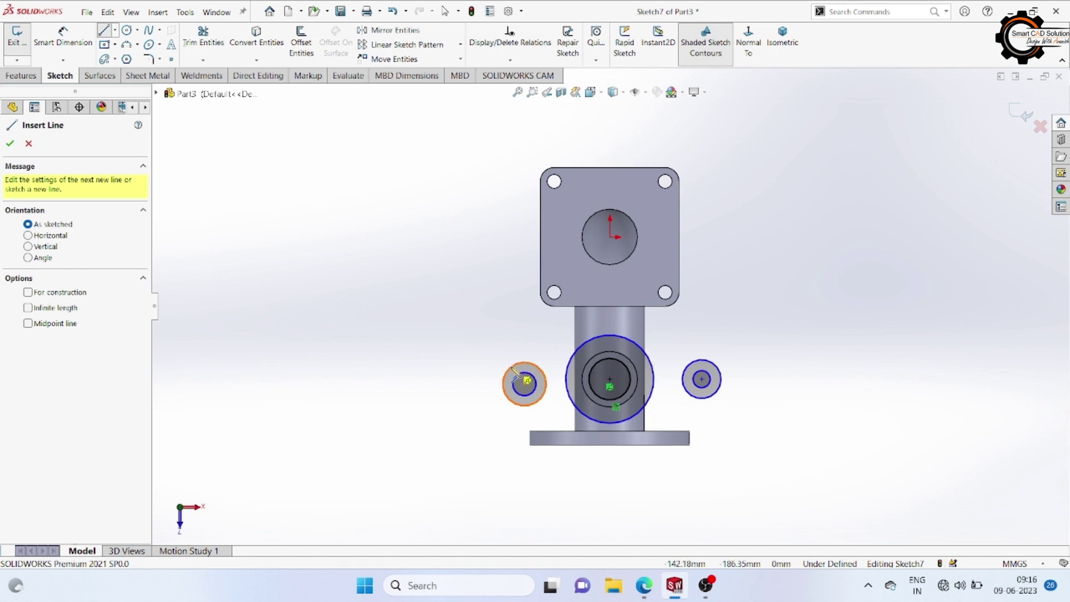
left_click(514, 370)
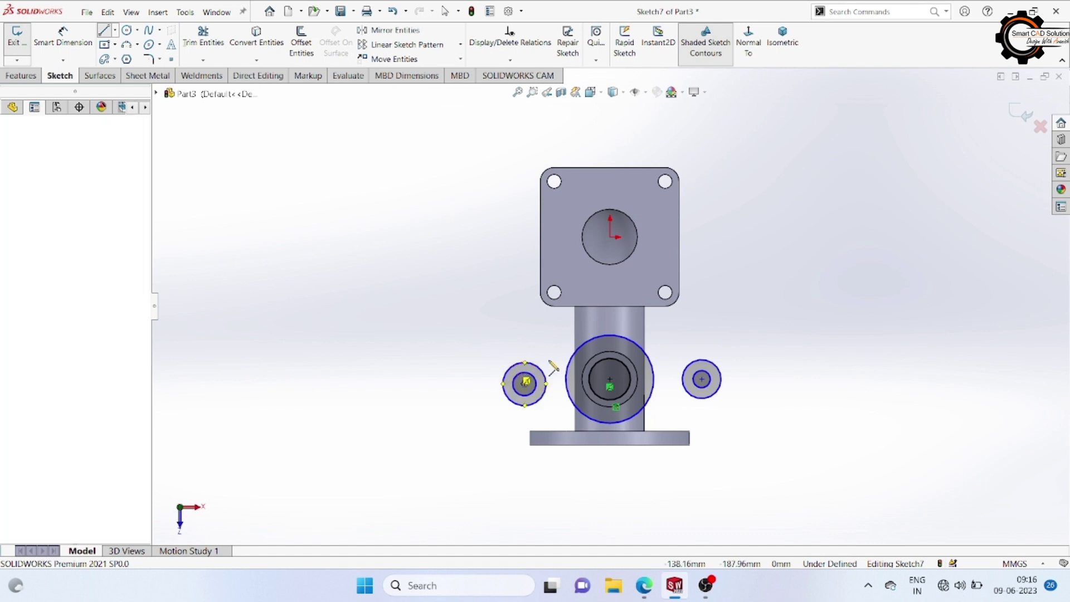
left_click(595, 340)
right_click(596, 337)
left_click(634, 364)
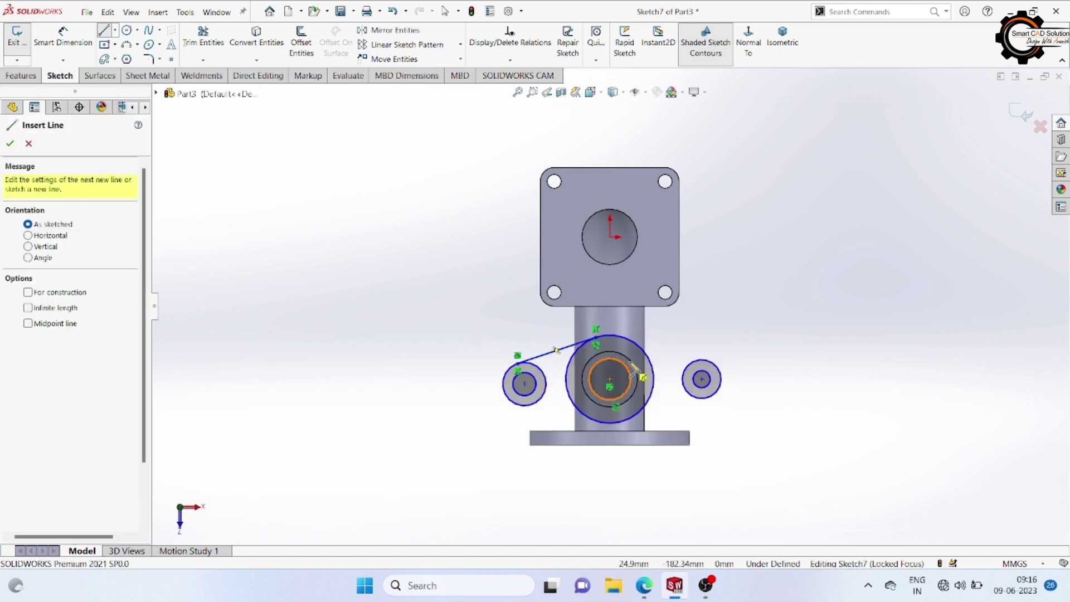
left_click(625, 341)
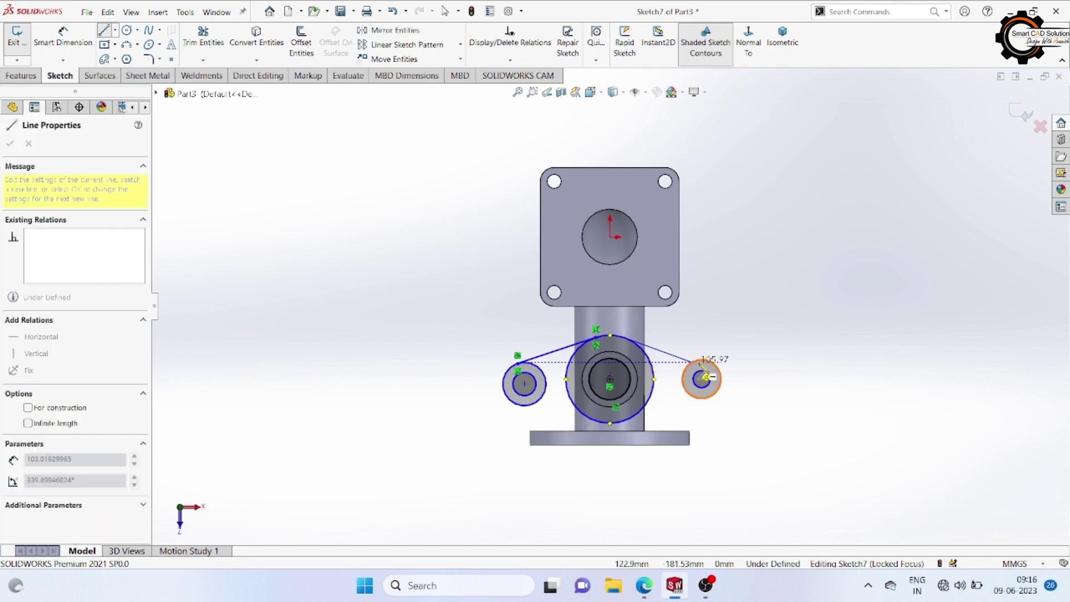
left_click(710, 362)
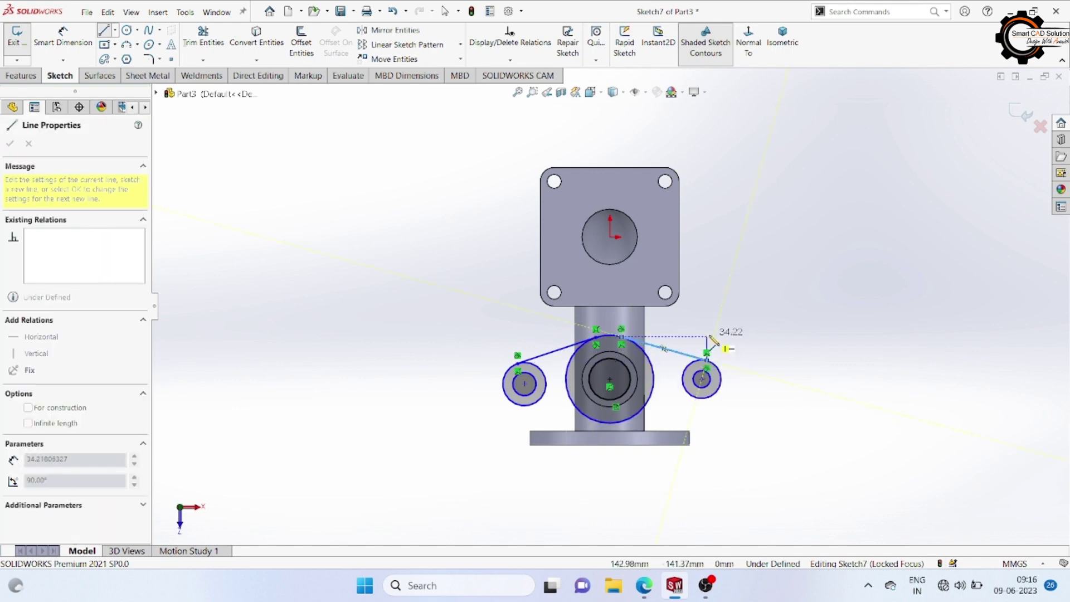
right_click(708, 337)
left_click(744, 362)
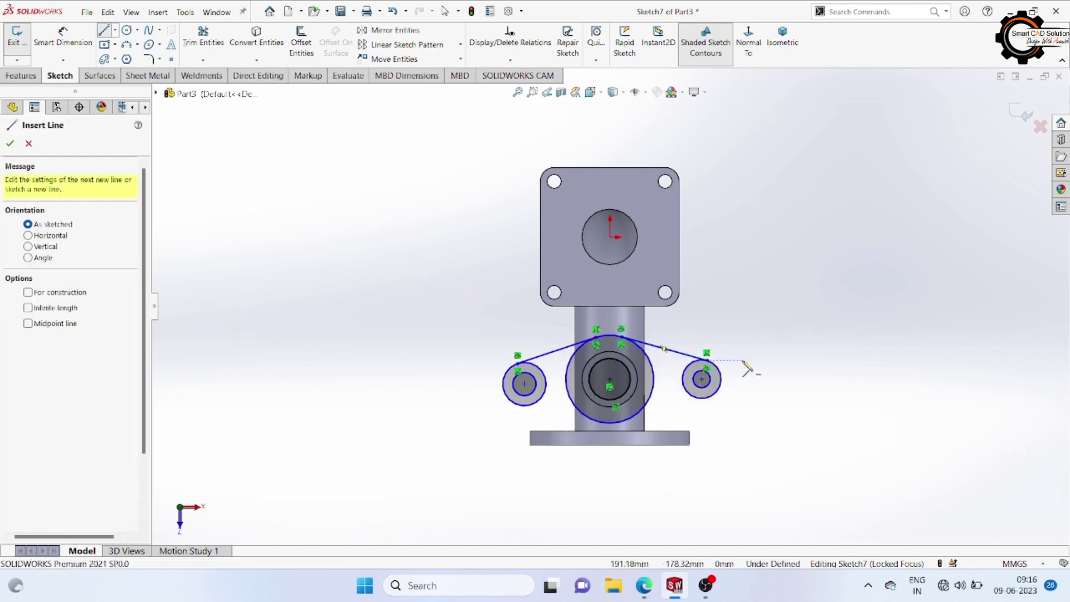
Step: Draw the two lower tangent lines linking the lug circles to the large circle
left_click(716, 394)
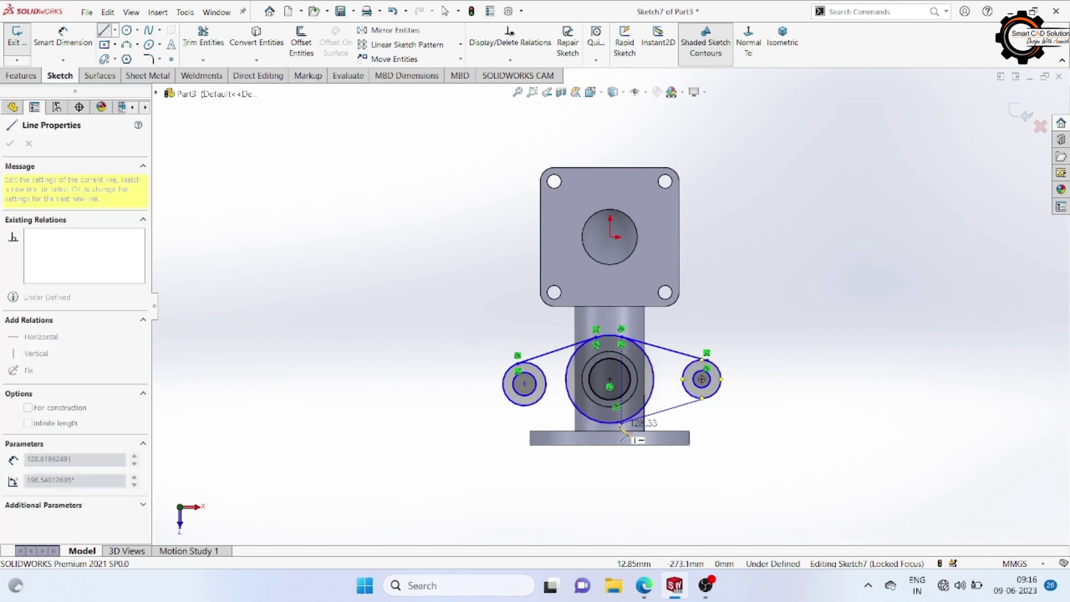
left_click(620, 424)
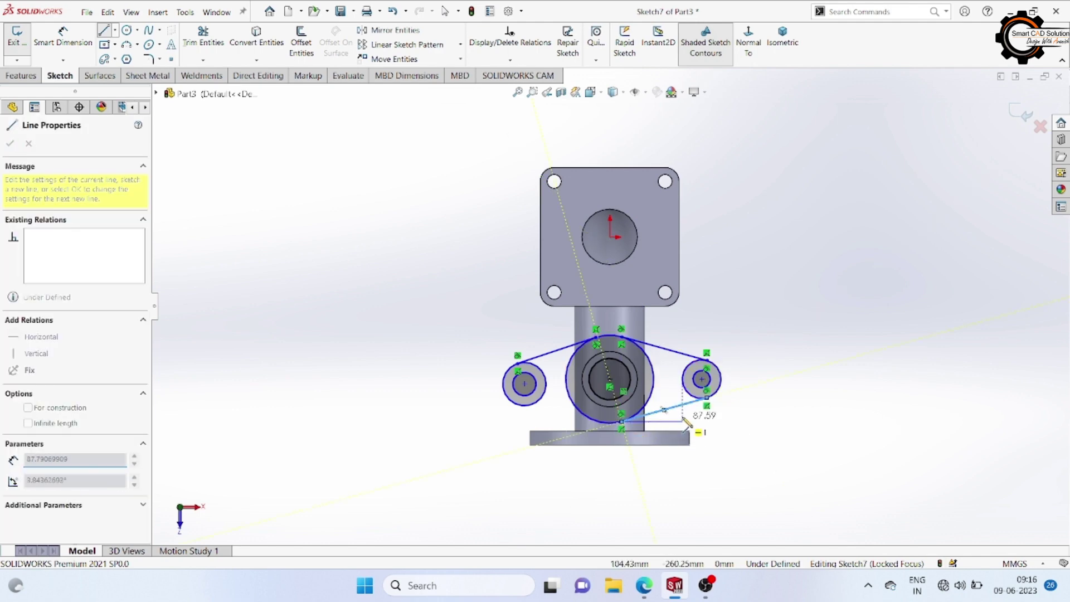
right_click(684, 417)
left_click(716, 442)
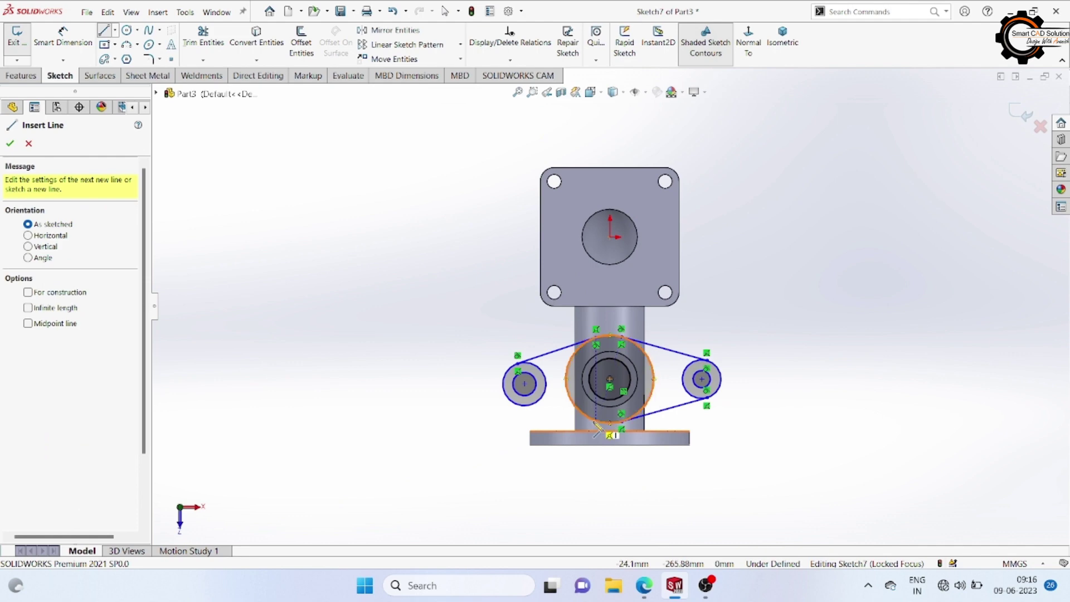
left_click(597, 424)
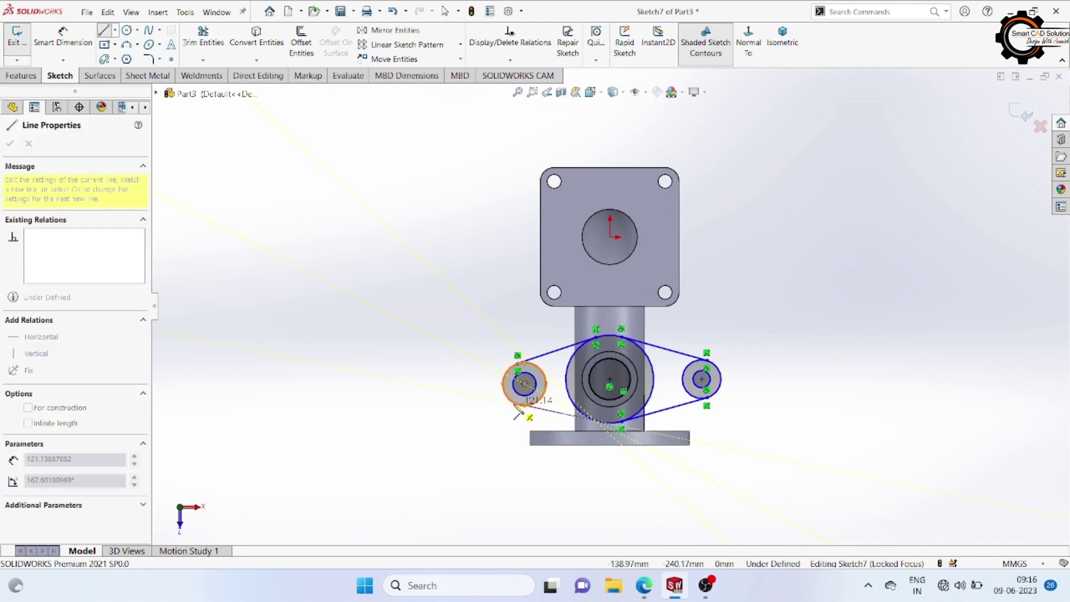
left_click(508, 397)
right_click(436, 373)
left_click(456, 383)
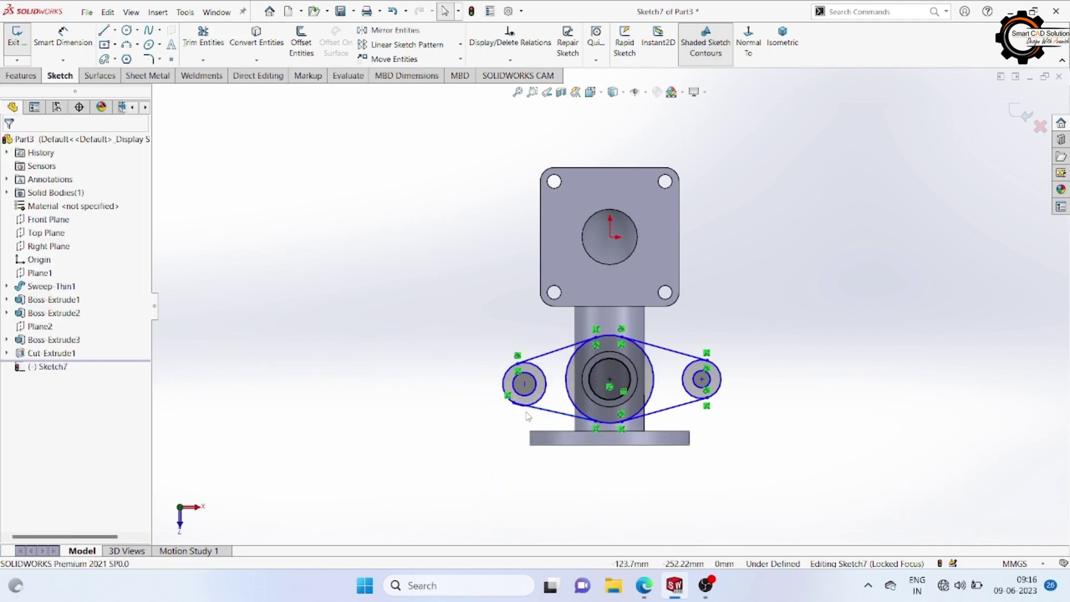
Step: Trim the end circles' inner arcs and both inner sides of the middle circle
left_click(202, 35)
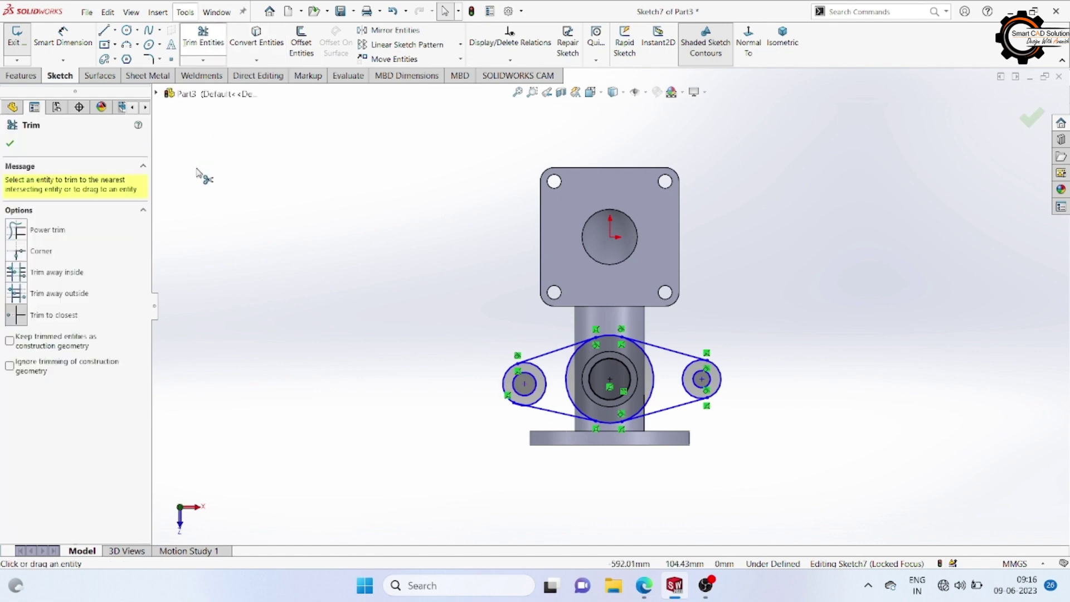
left_click(545, 394)
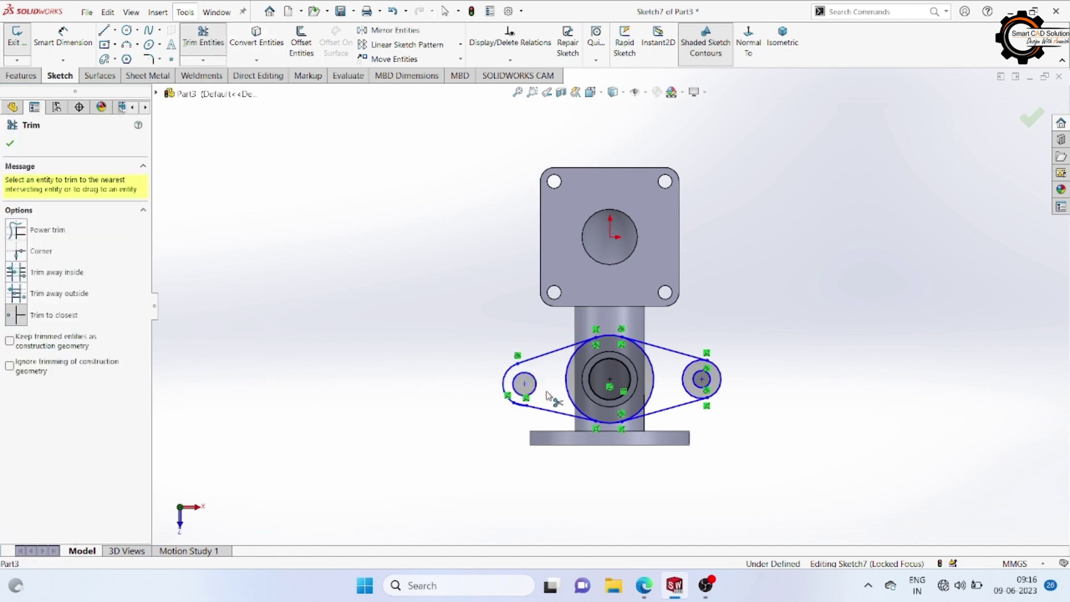
left_click(571, 396)
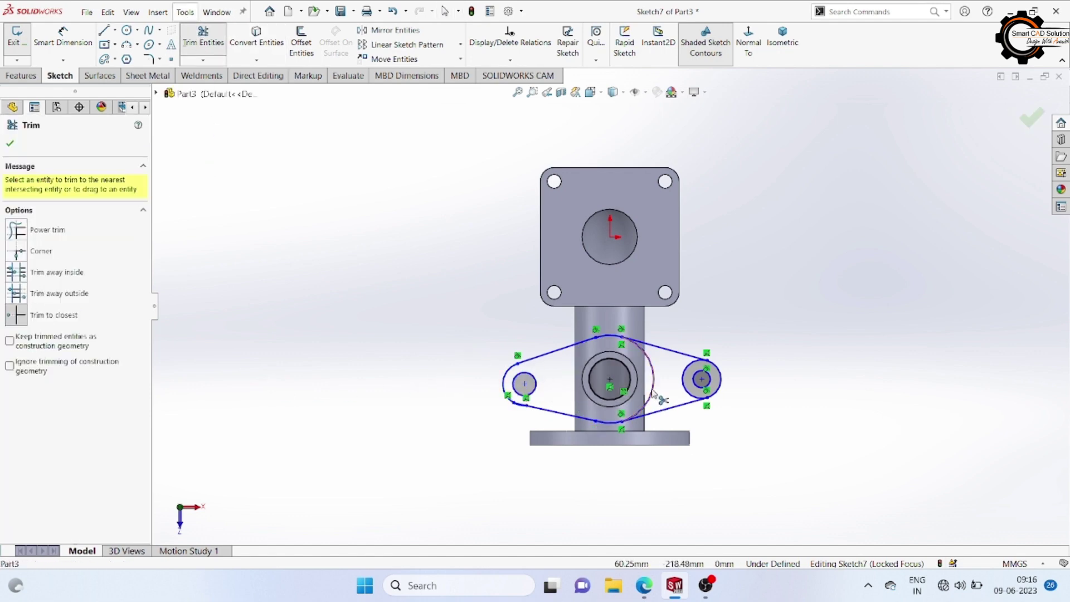
left_click(652, 394)
left_click(685, 391)
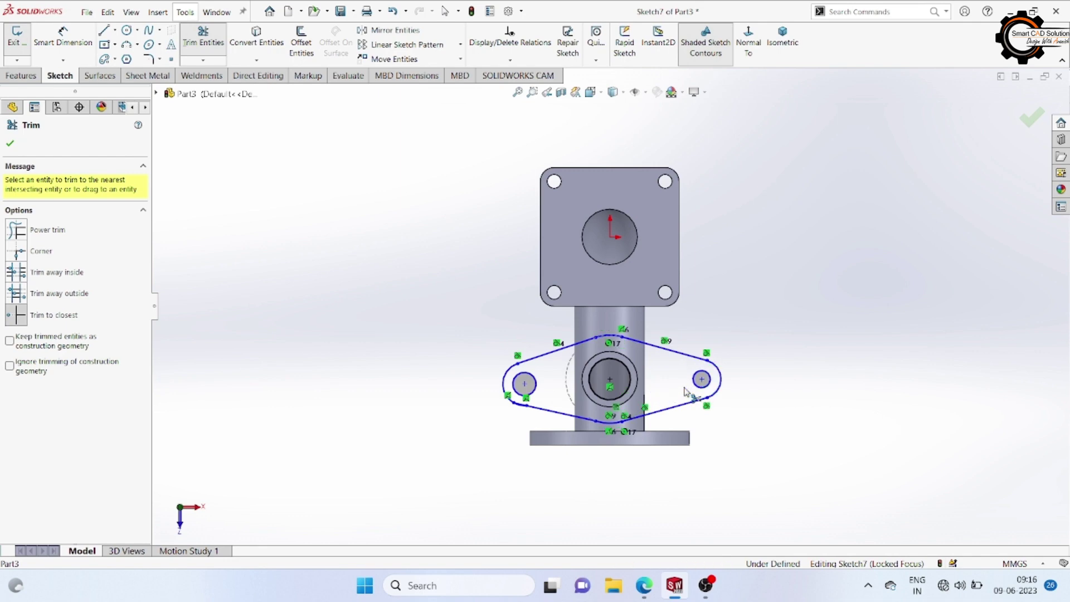
right_click(744, 262)
left_click(763, 296)
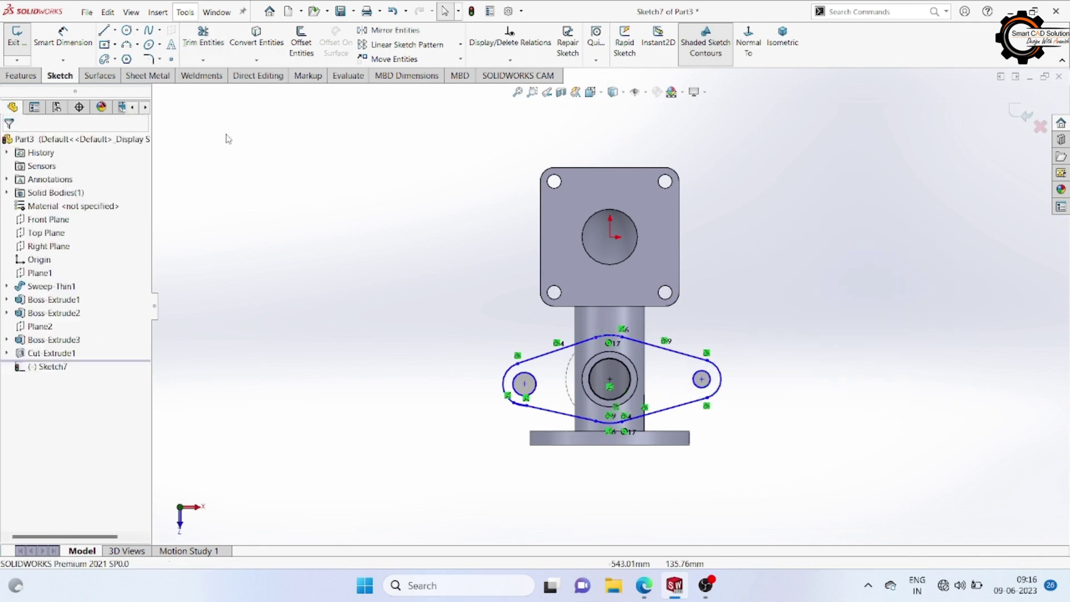
Step: Dimension the top arc to R50 and keep the bottom arc's R50 as a driven reference
left_click(62, 36)
left_click(610, 340)
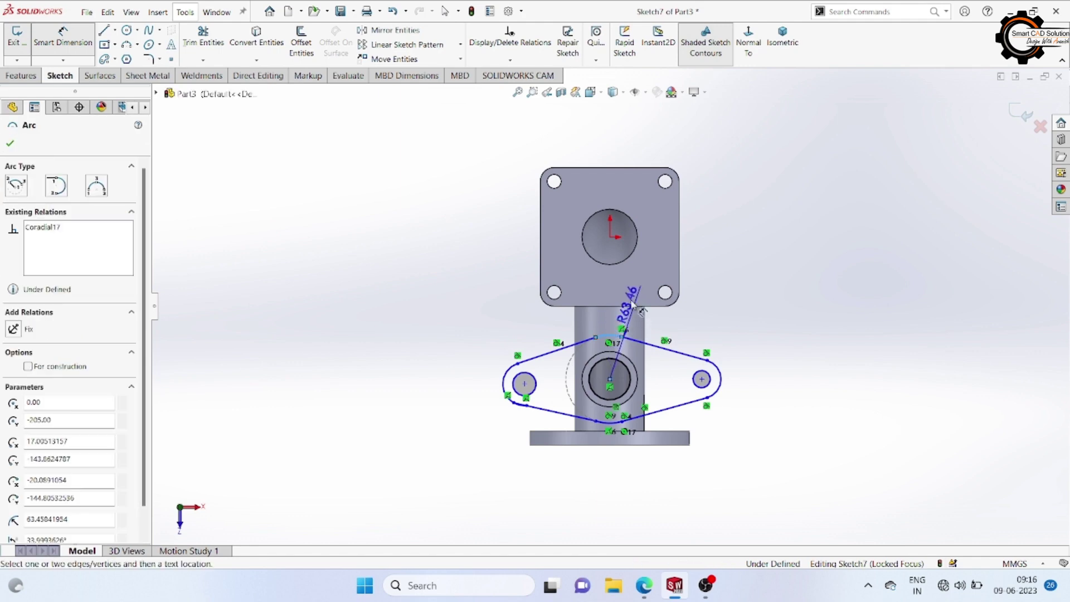
left_click(632, 301)
type("50")
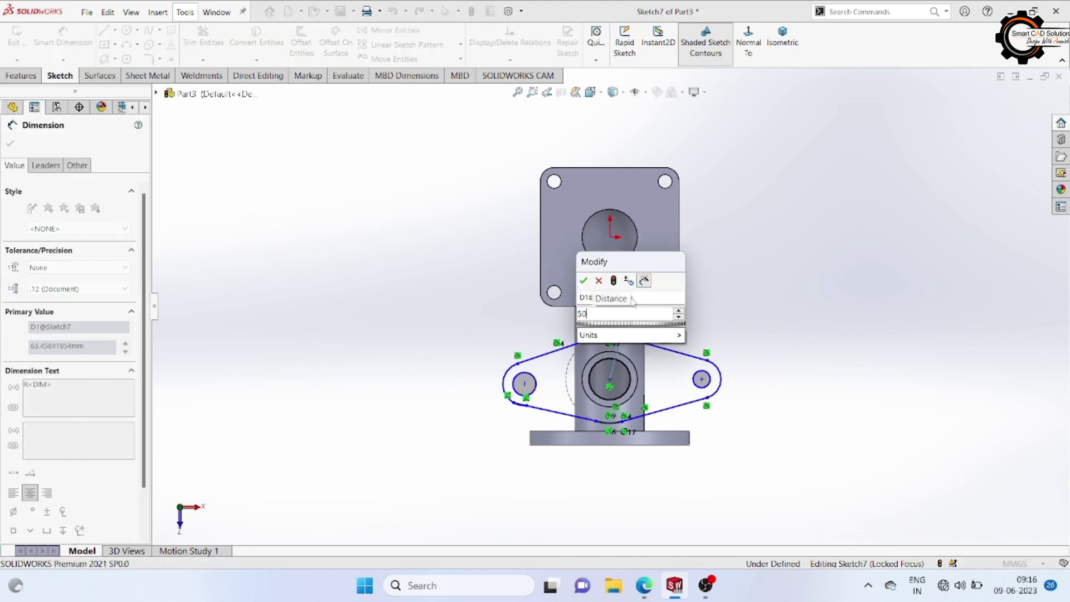
key("Return")
scroll(630, 438, "down", 2)
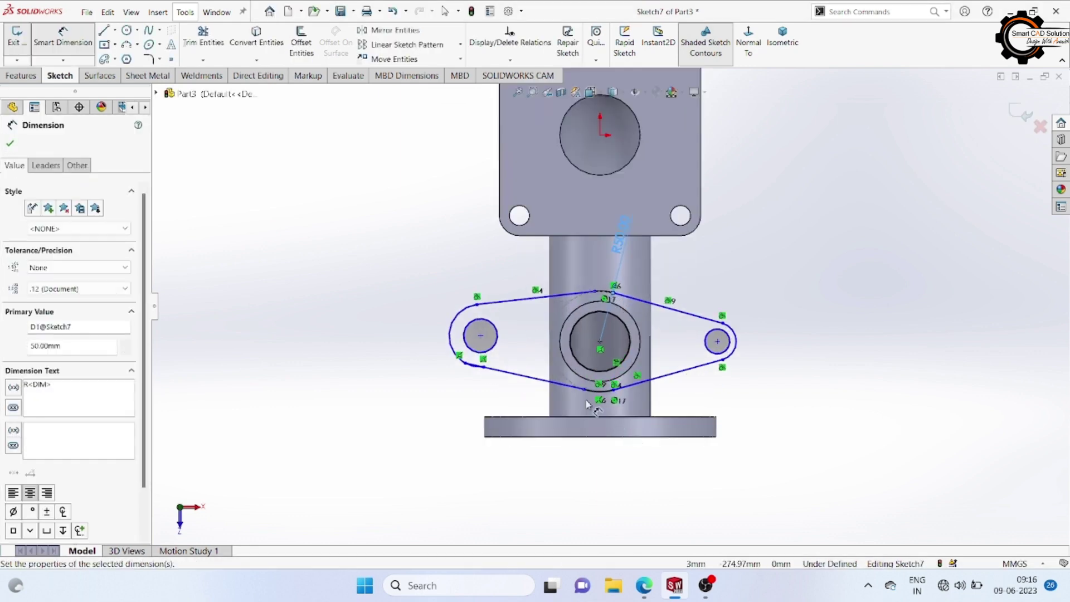
left_click(597, 395)
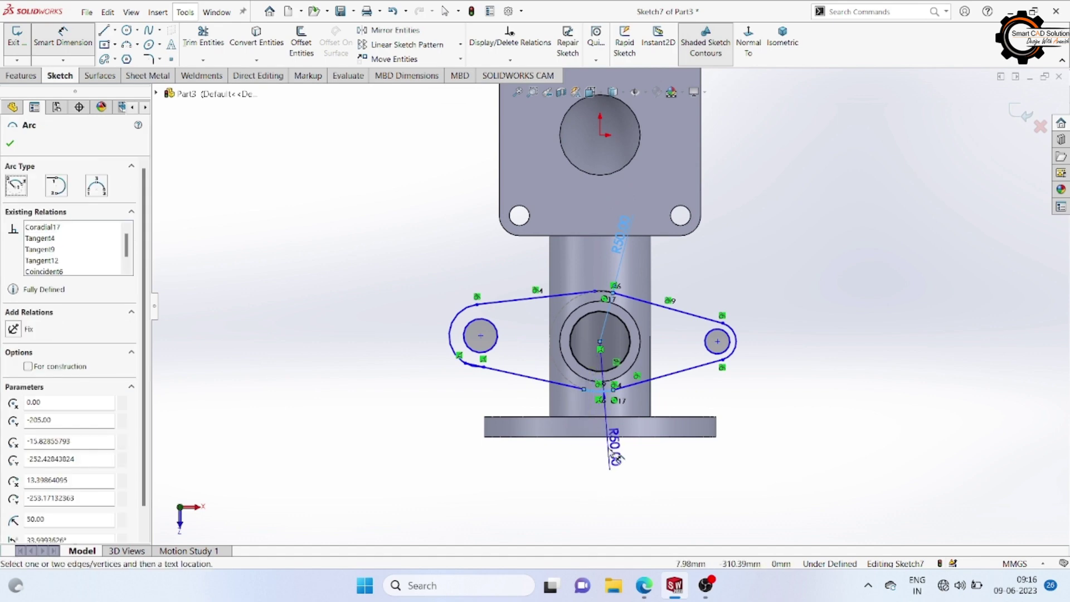
left_click(619, 461)
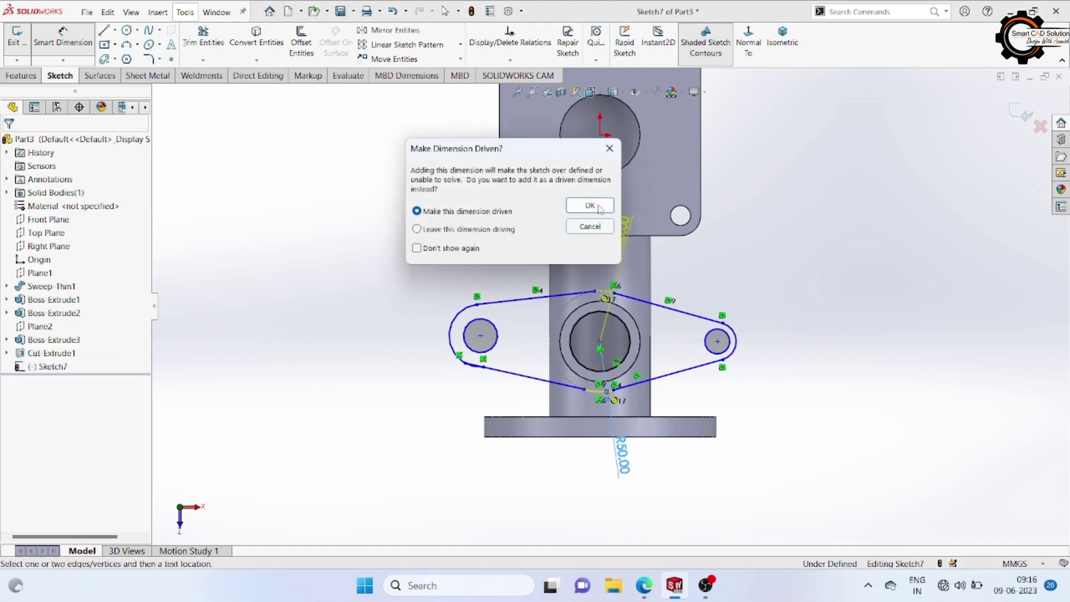
left_click(608, 150)
scroll(718, 346, "down", 1)
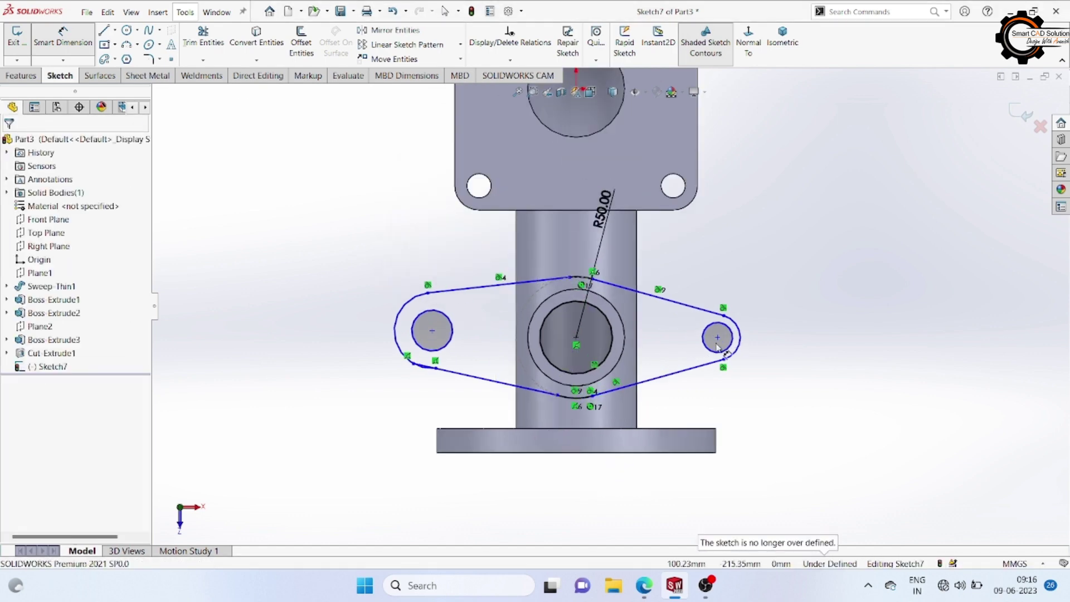
Step: Give the right end arc R20 and the right small circle Ø20
left_click(741, 334)
left_click(750, 298)
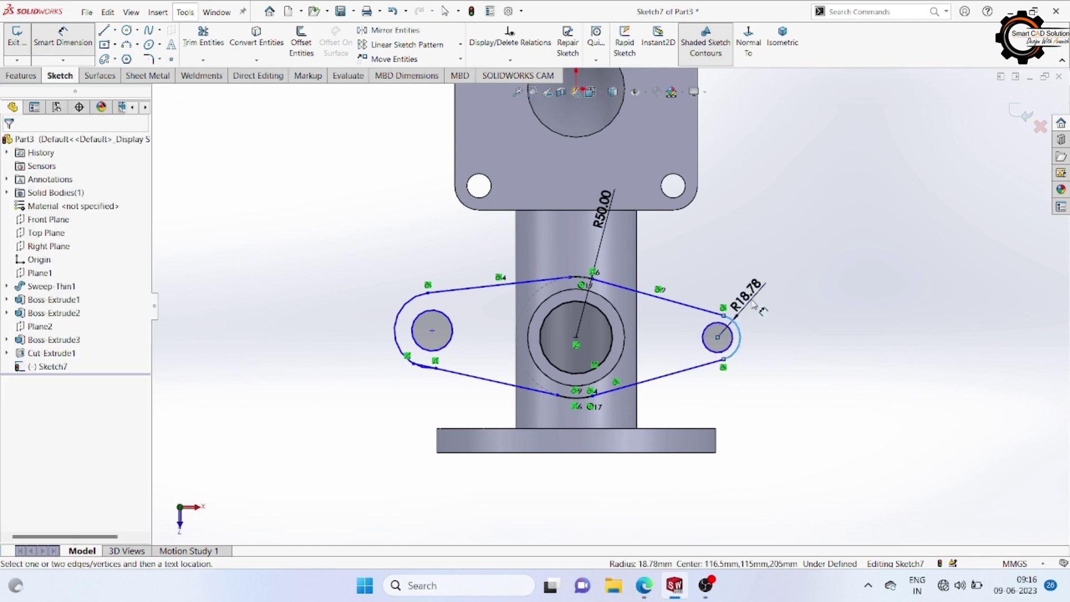
type("20")
key("Return")
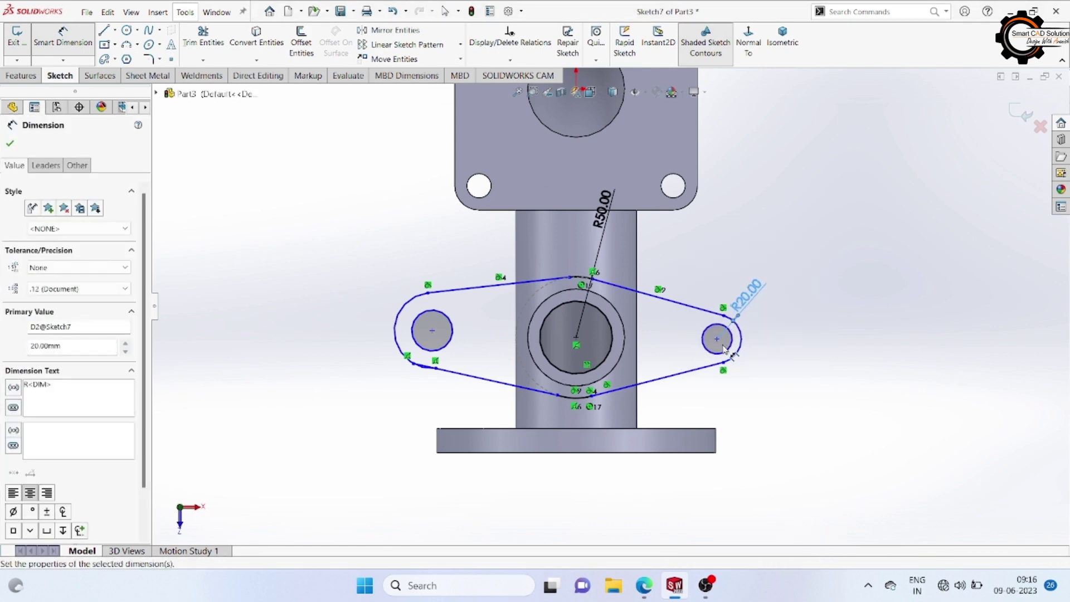
left_click(733, 351)
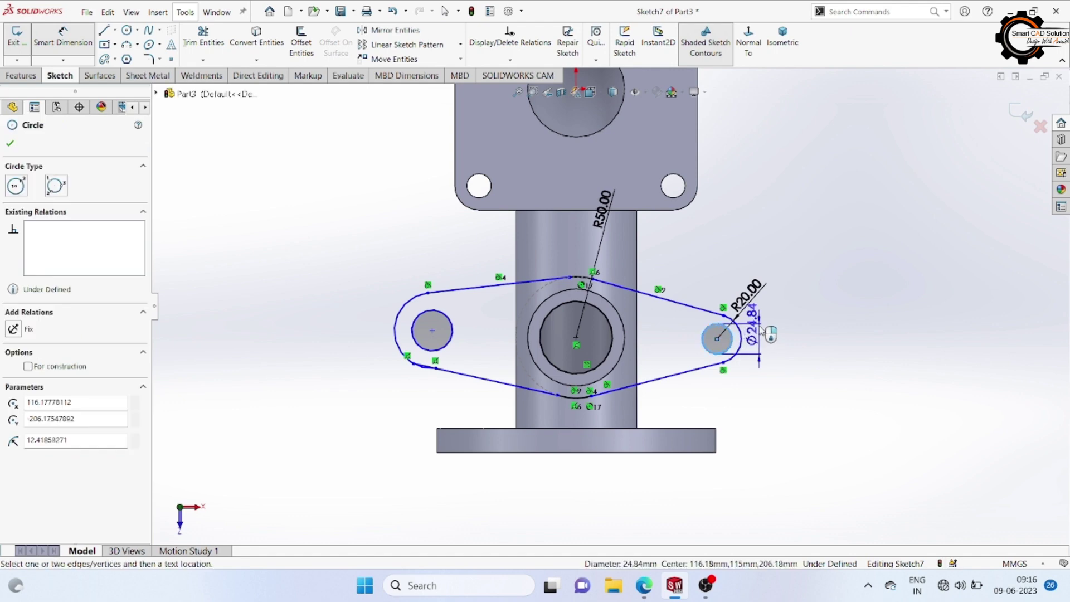
left_click(786, 346)
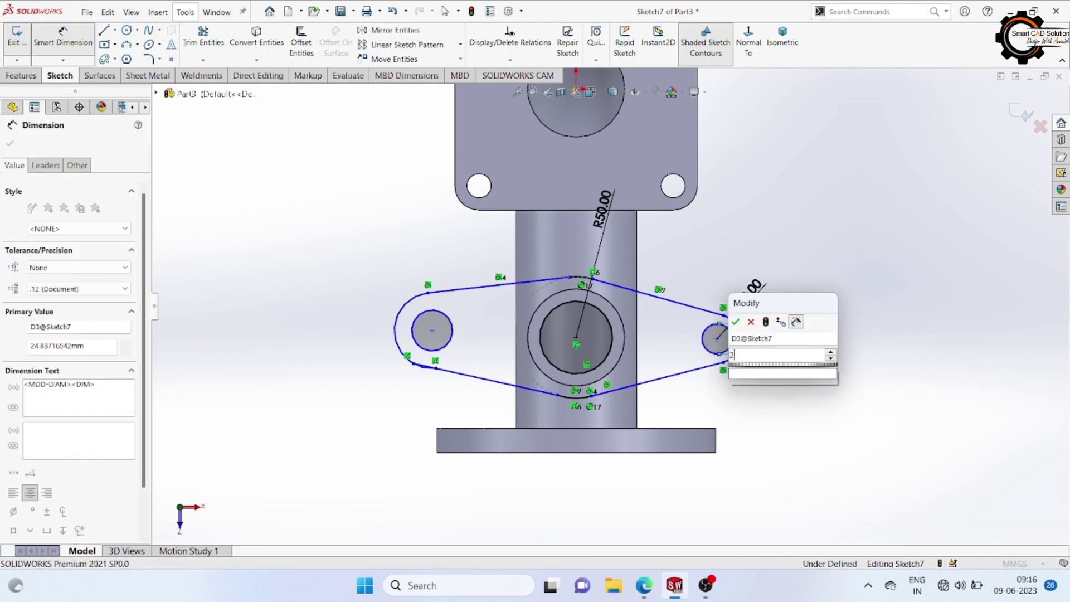
type("20")
key("Return")
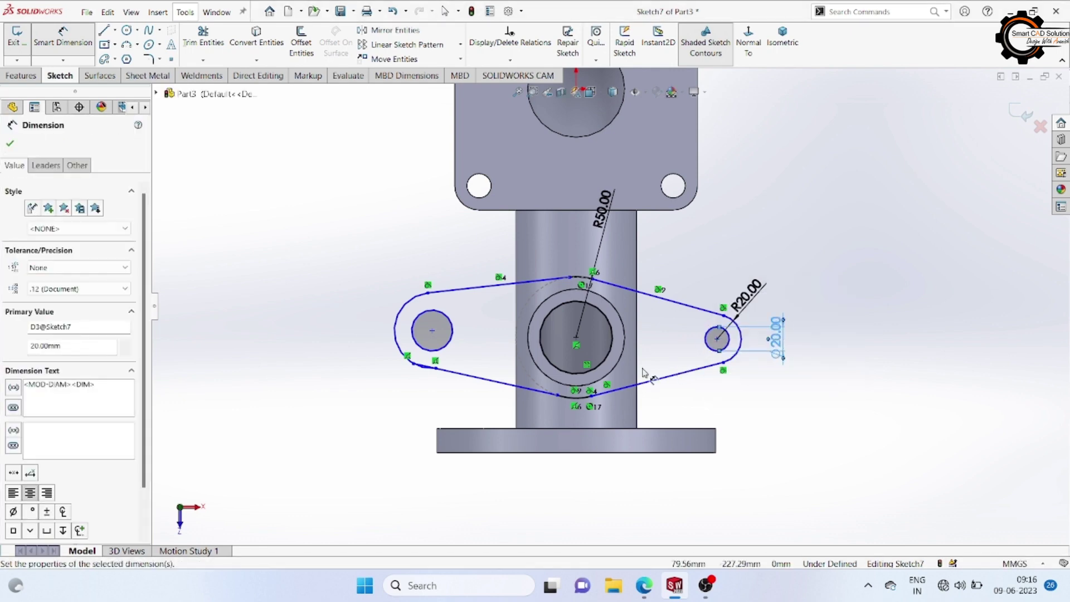
Step: Give the left small circle Ø20 and the left end arc R20, then finish dimensioning
left_click(419, 343)
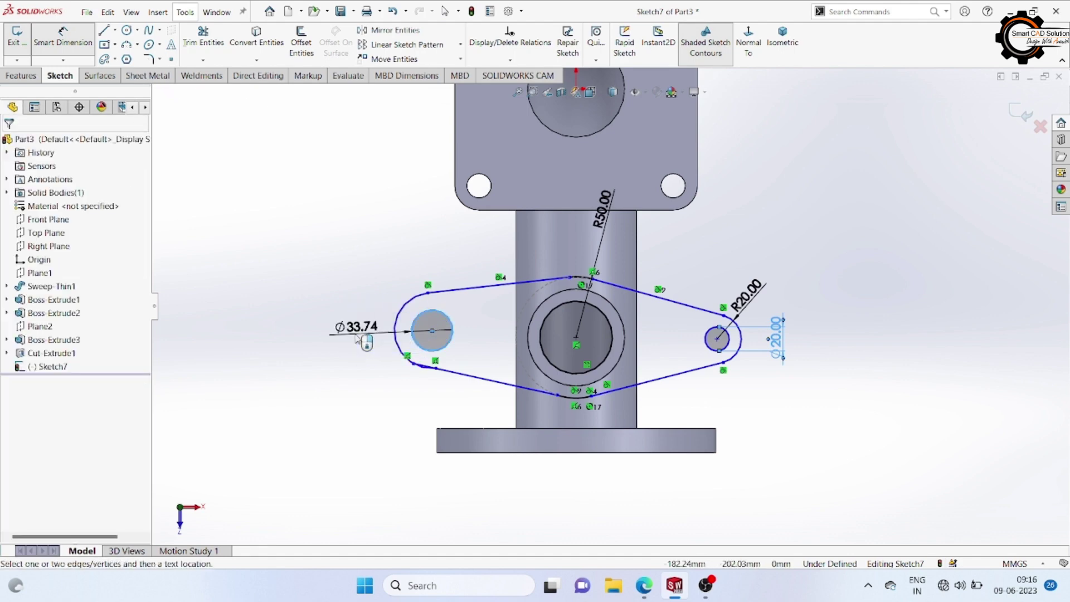
left_click(357, 338)
type("20")
key("Return")
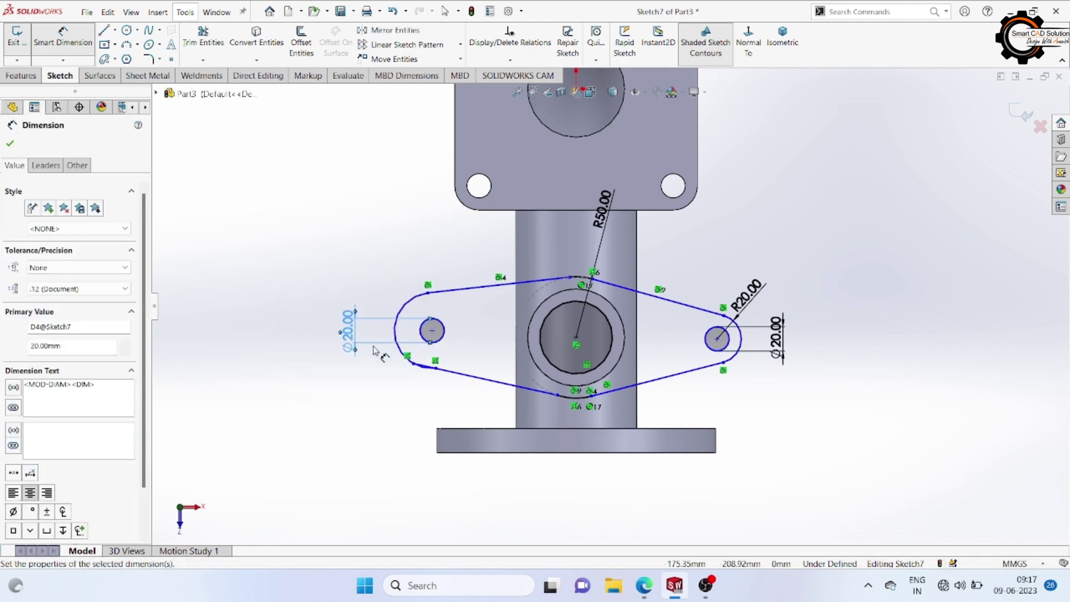
left_click(394, 339)
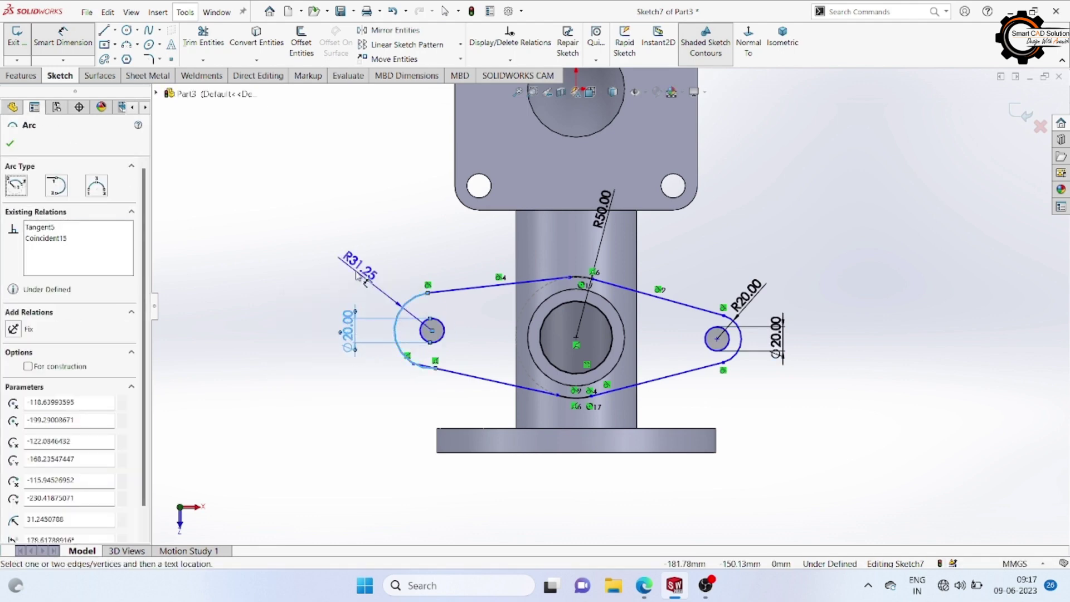
left_click(357, 274)
type("20")
key("Return")
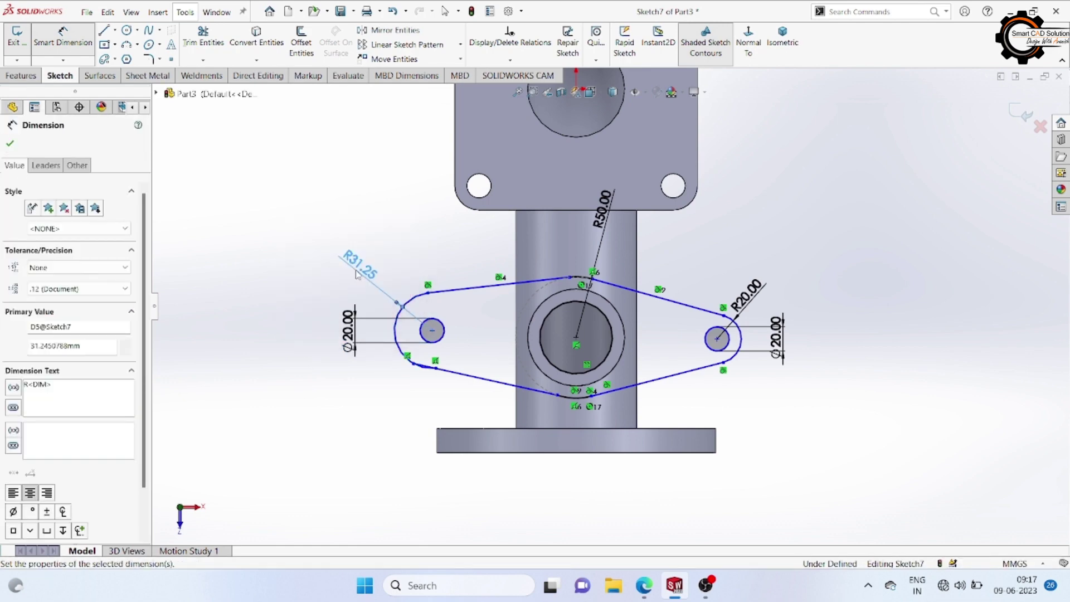
right_click(435, 227)
left_click(437, 239)
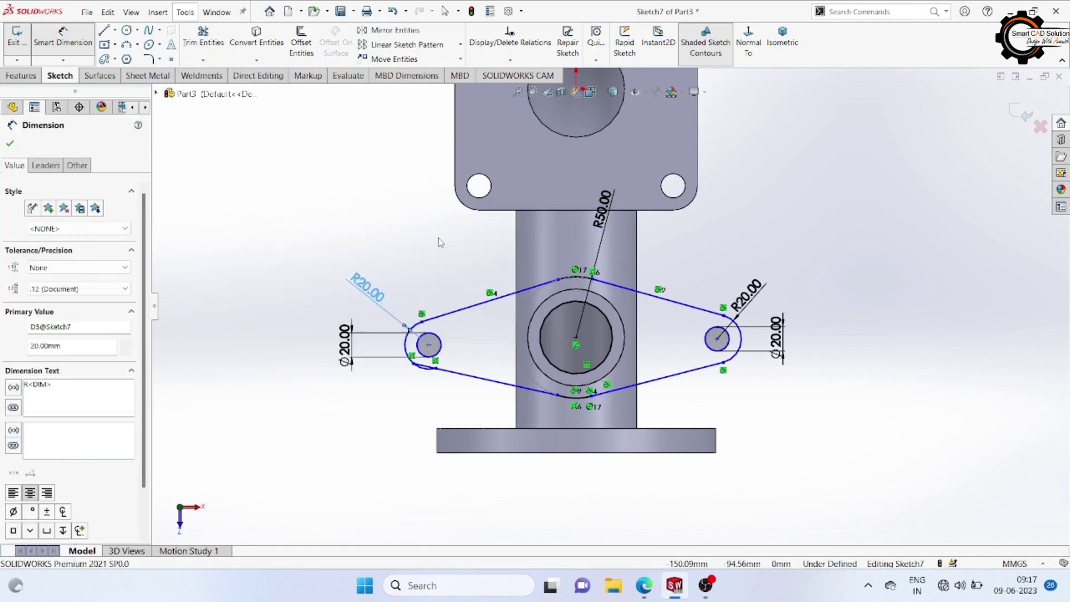
Step: Join the left end arc to the lower line and make them tangent
scroll(371, 381, "down", 3)
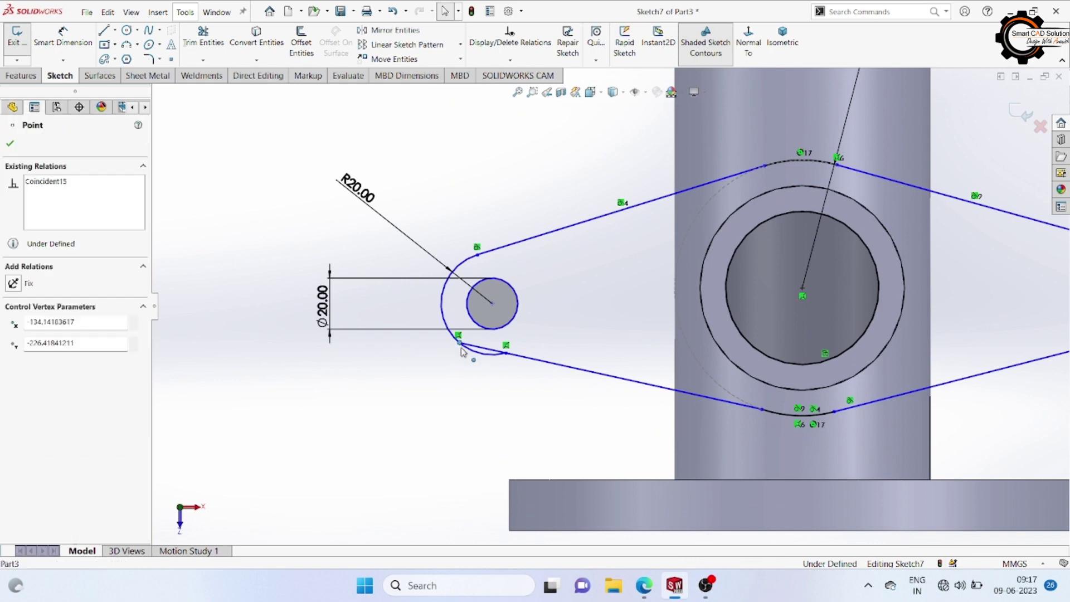
left_click_drag(460, 346, 477, 363)
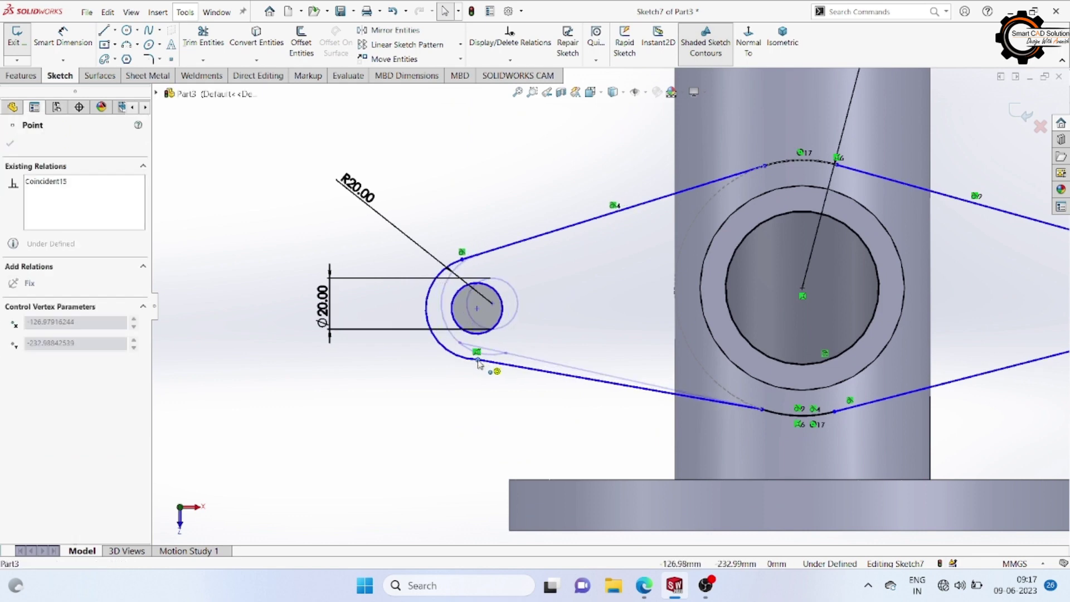
left_click_drag(477, 363, 468, 362)
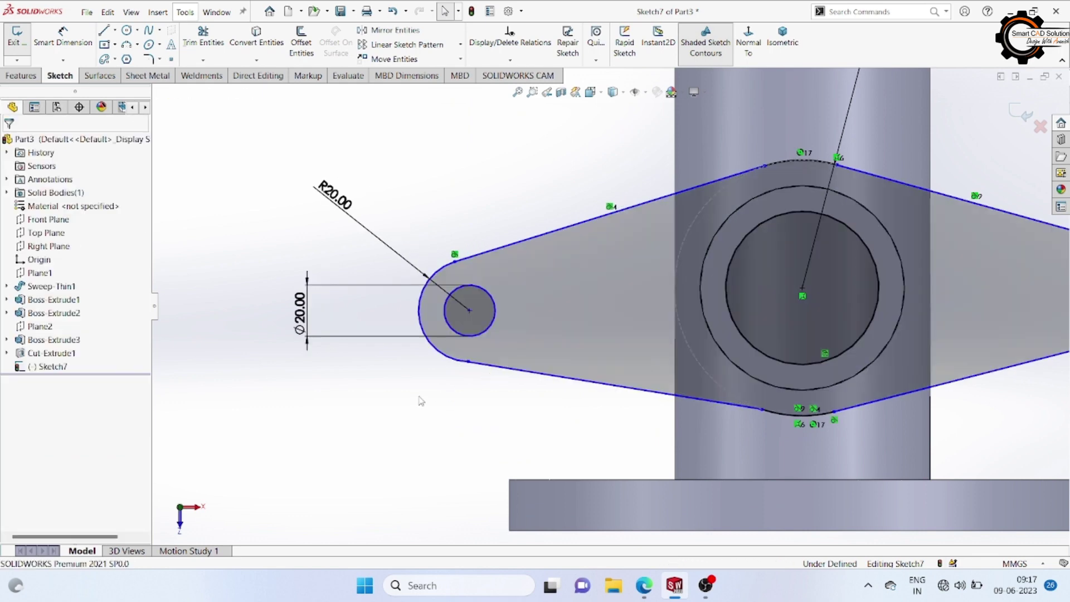
left_click(456, 363)
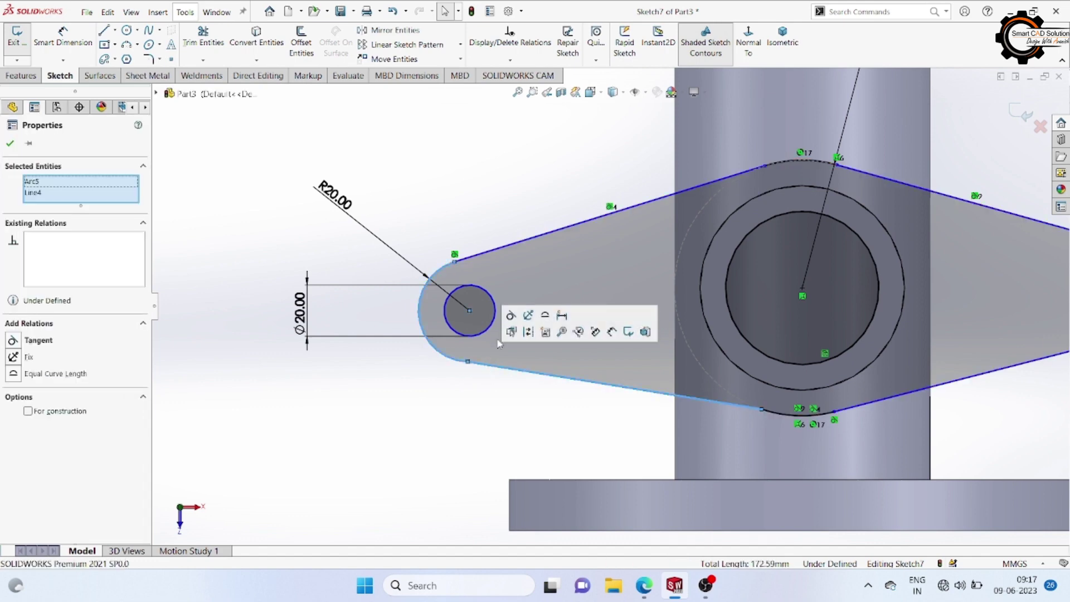
left_click(511, 316)
key("z")
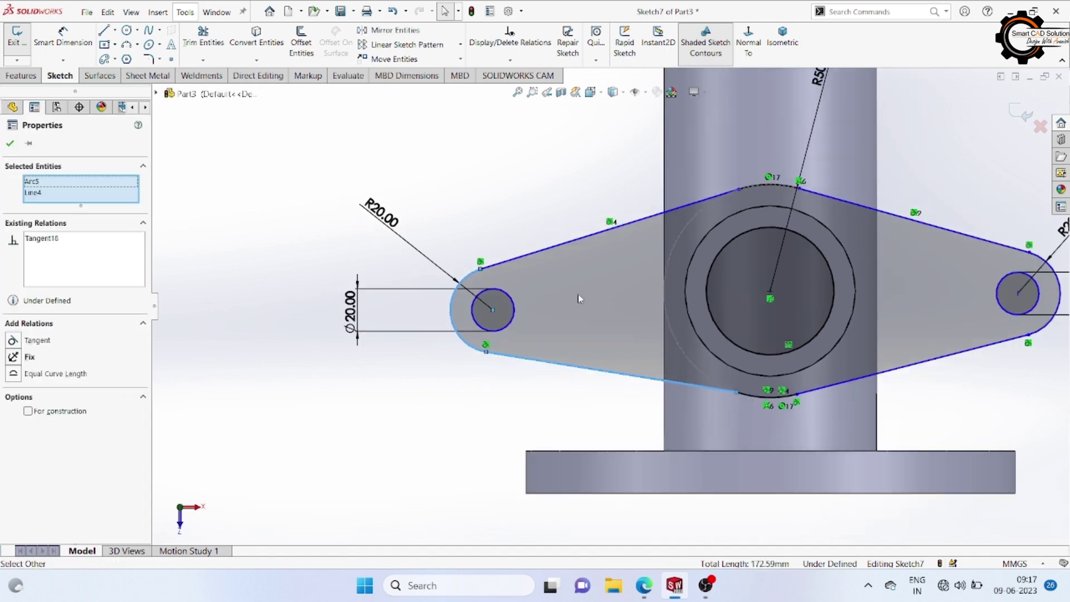
Step: Make the lower line tangent to the middle arc
left_click(724, 407)
left_click(731, 365, "ctrl")
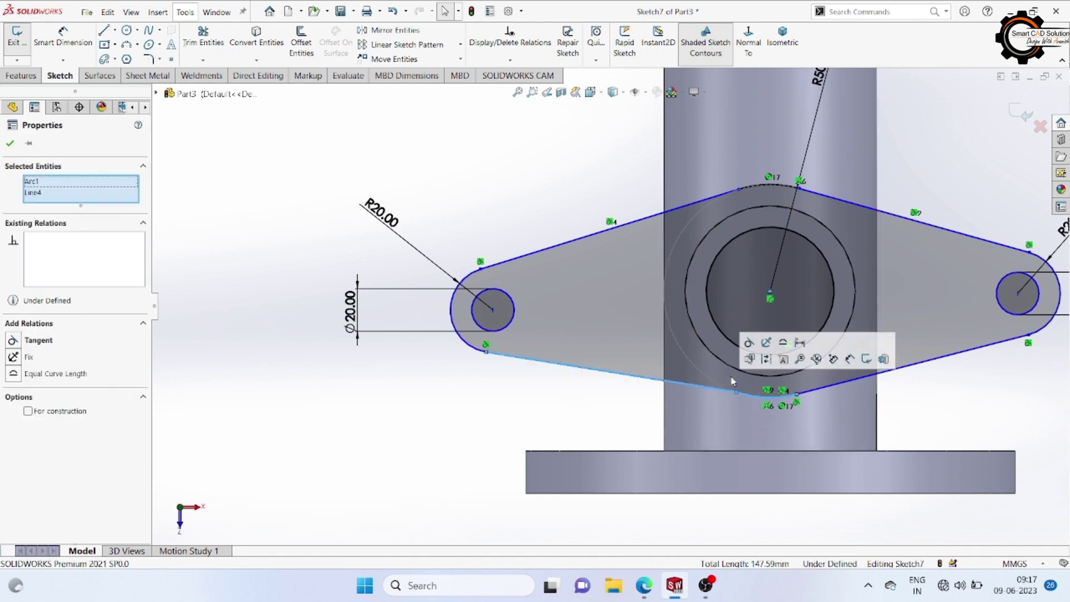
left_click(749, 342)
left_click(648, 415)
scroll(836, 404, "down", 2)
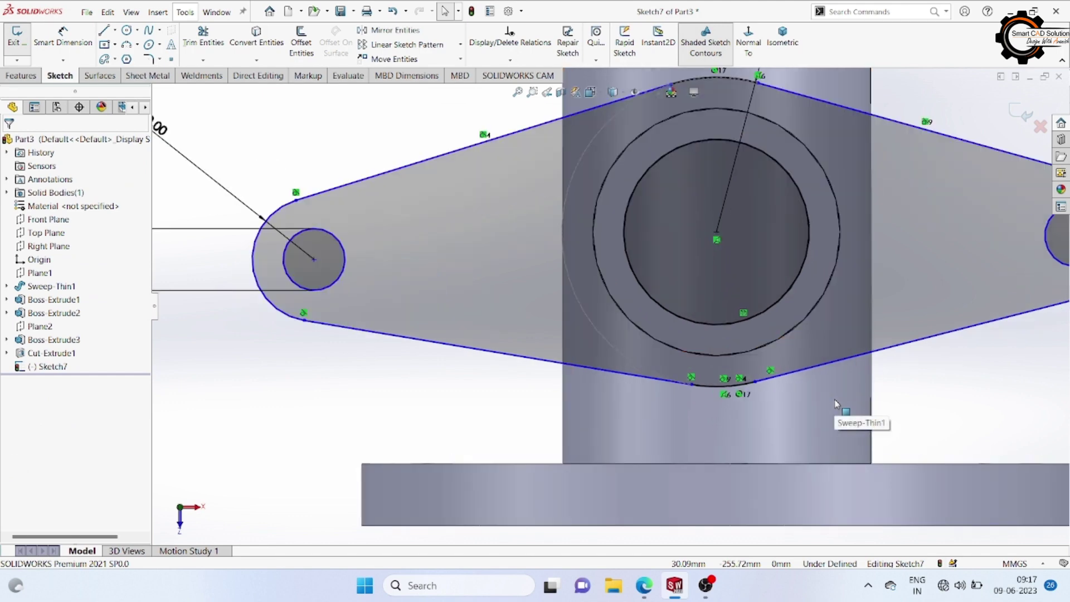
scroll(836, 404, "up", 1)
scroll(836, 405, "up", 1)
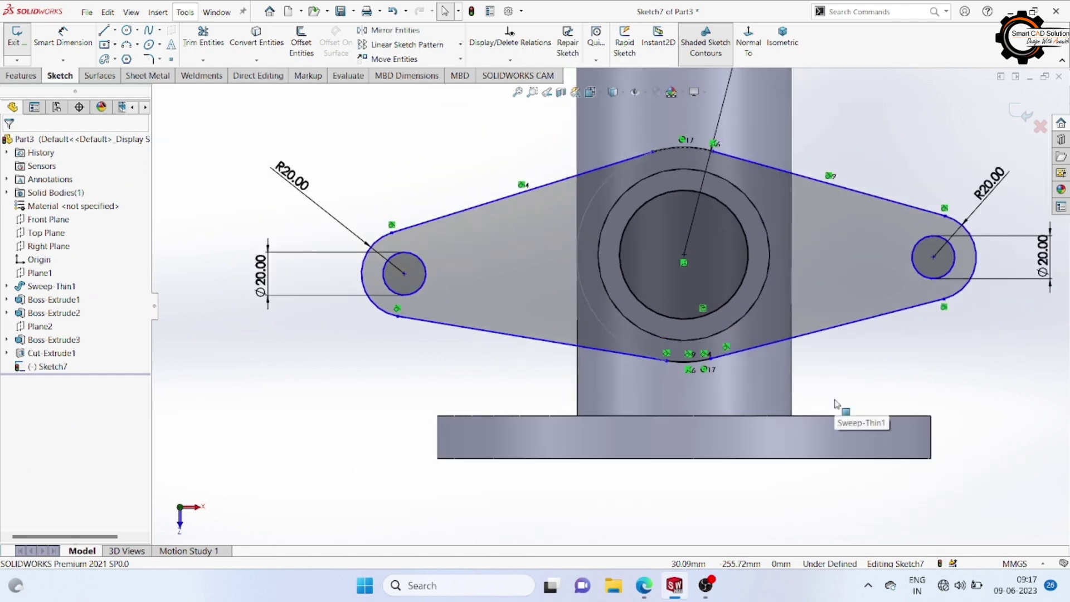
Step: Make the top arc tangent to the upper-left and upper-right straight lines
left_click(630, 159)
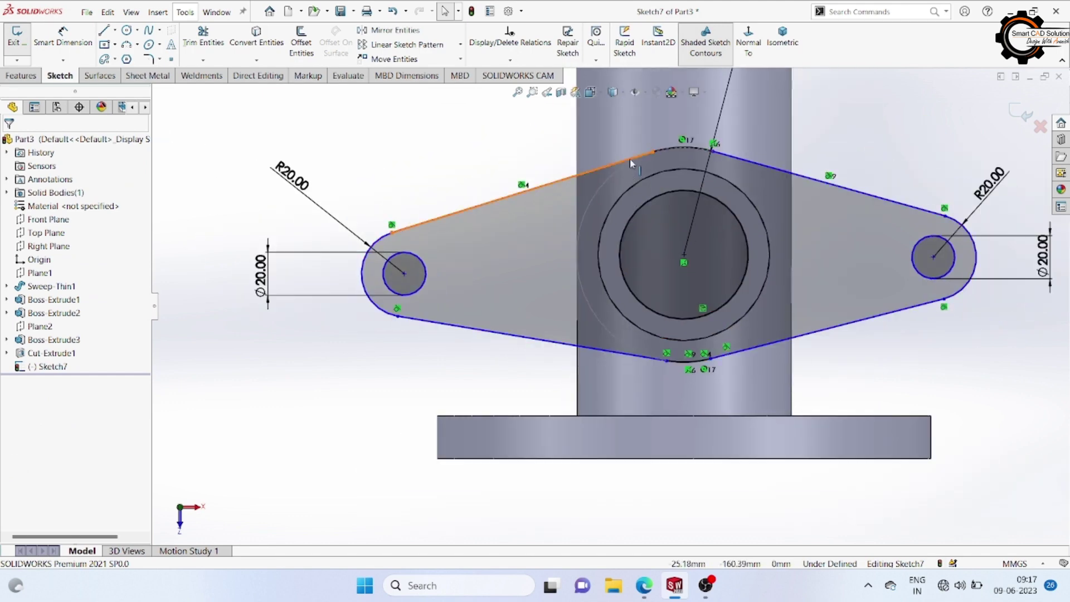
left_click(664, 148, "ctrl")
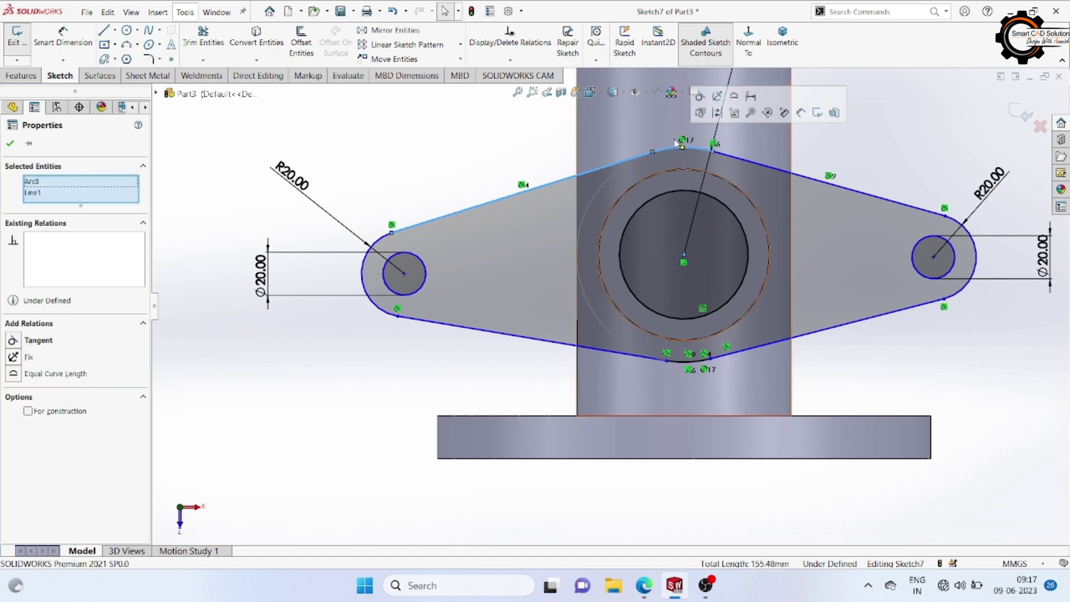
left_click(700, 96)
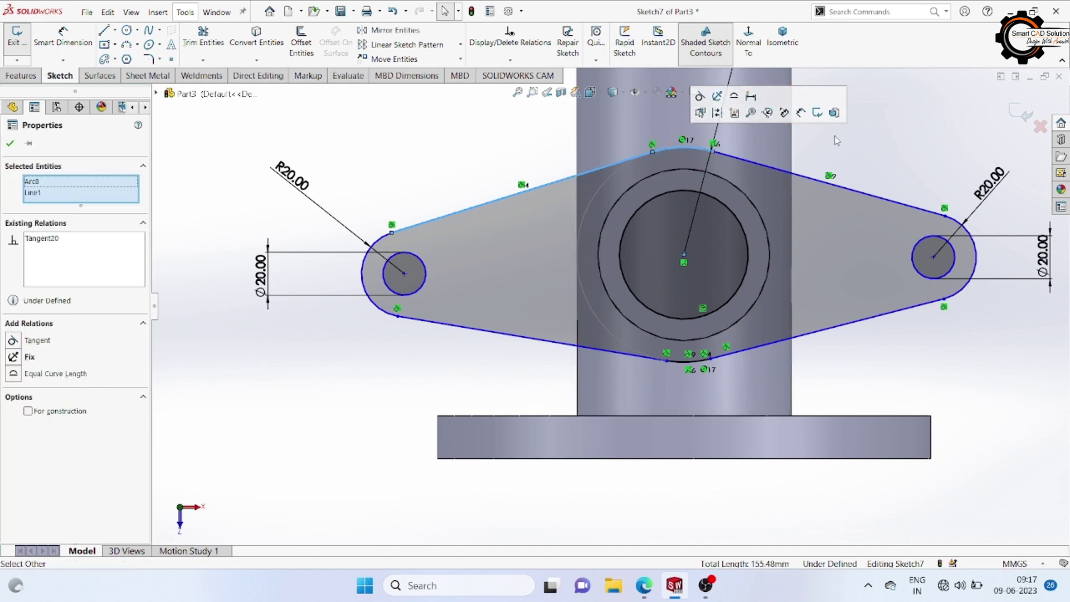
key("Escape")
left_click(751, 162)
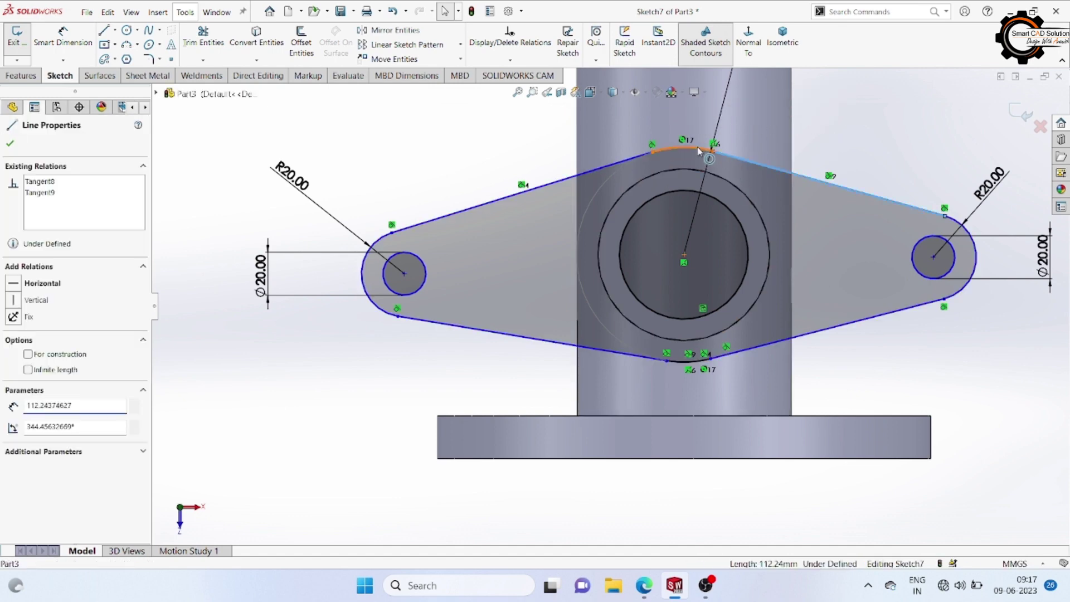
left_click(716, 145, "ctrl")
left_click(728, 96)
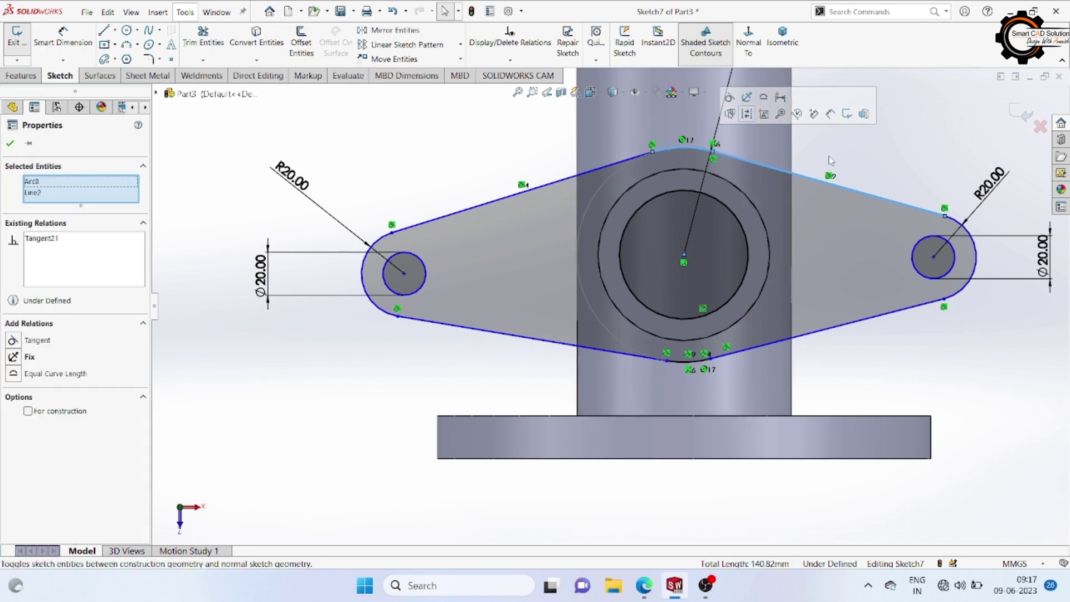
key("Escape")
Step: Check the flange outline selection and fit the whole sketch into view
left_click(934, 301)
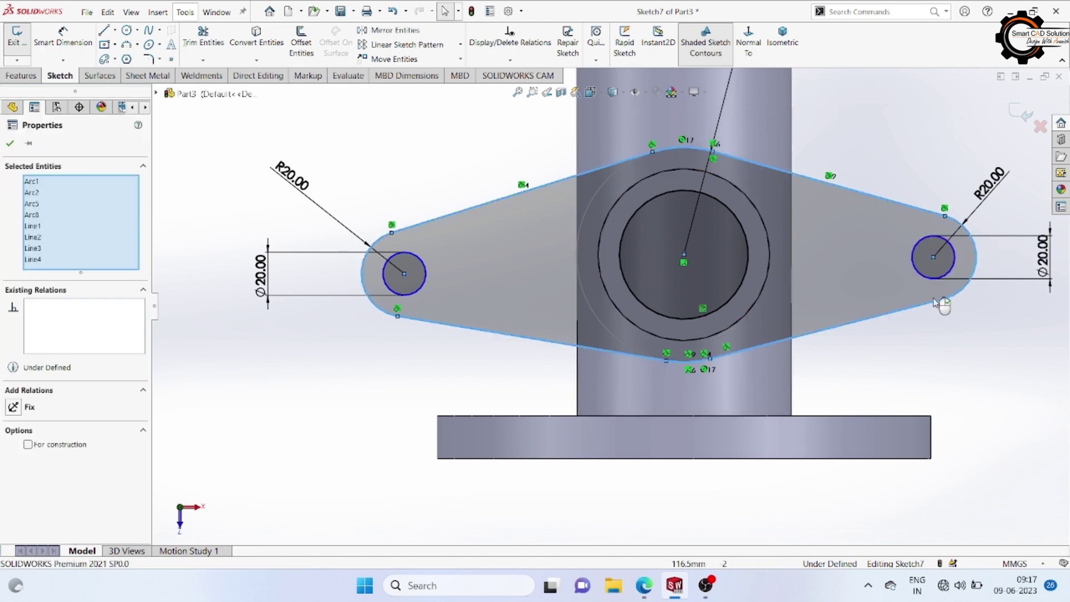
left_click(945, 327)
key("z")
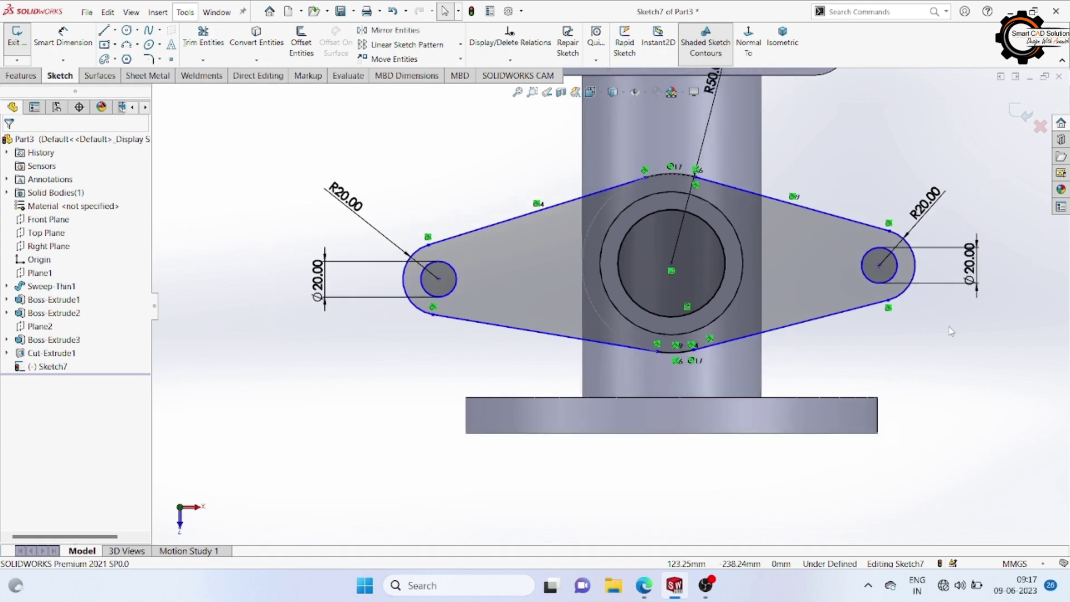
left_click(63, 38)
Step: Dimension the bore-to-hole centre distance 70 mm and the hole-to-hole spacing 140 mm
left_click(438, 278)
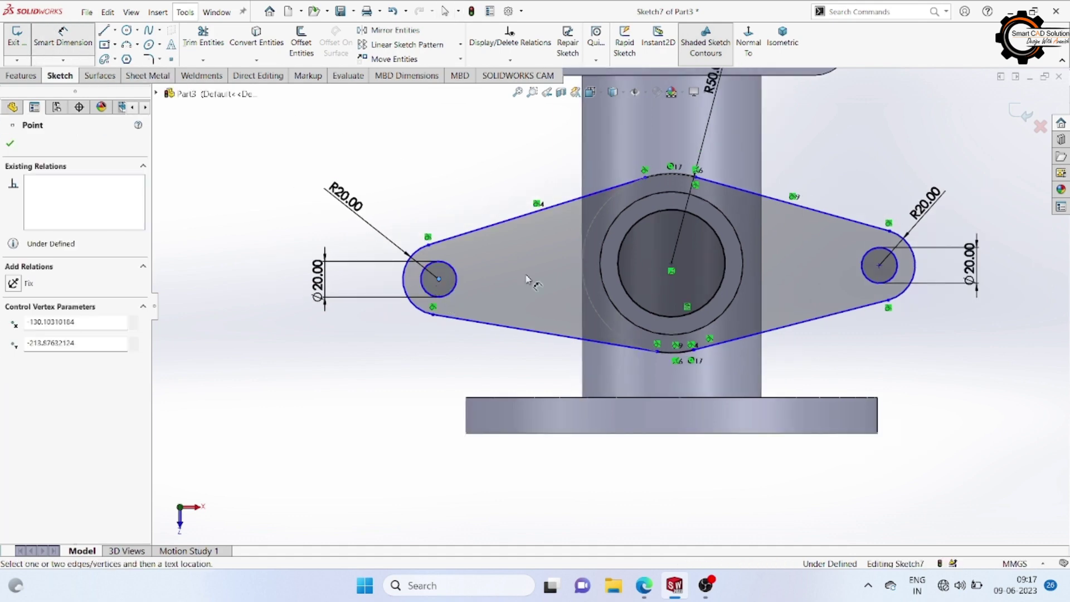
left_click(672, 267)
left_click(529, 174)
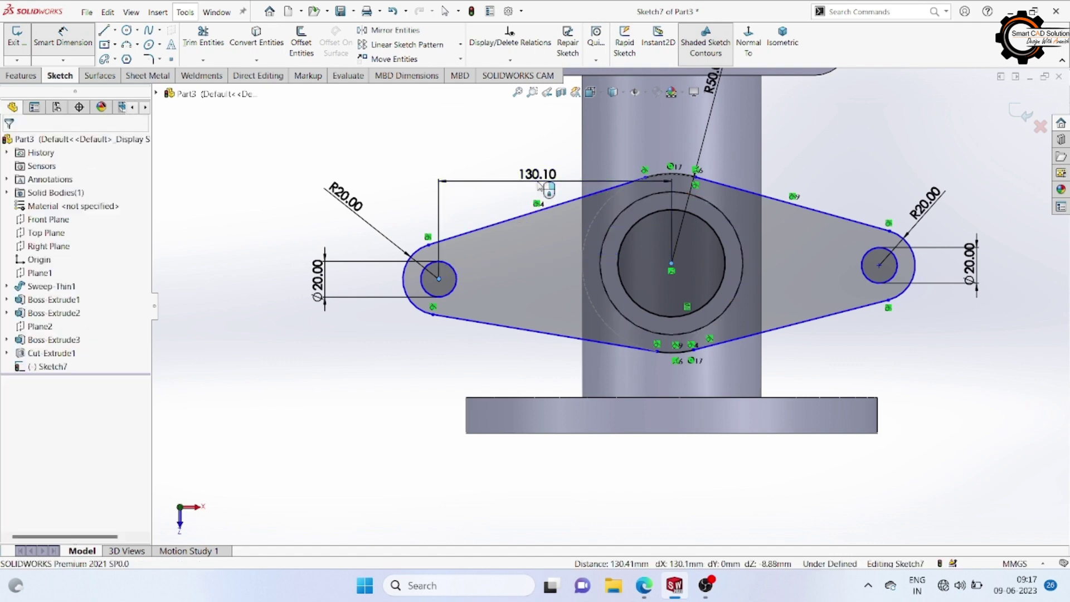
type("70")
key("Return")
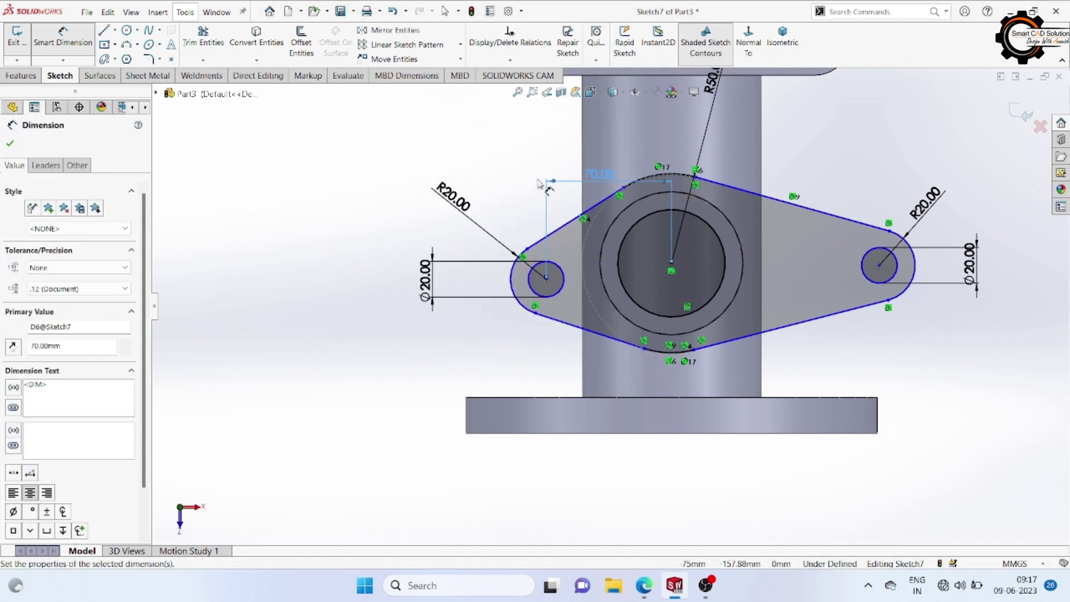
left_click(548, 280)
left_click(880, 267)
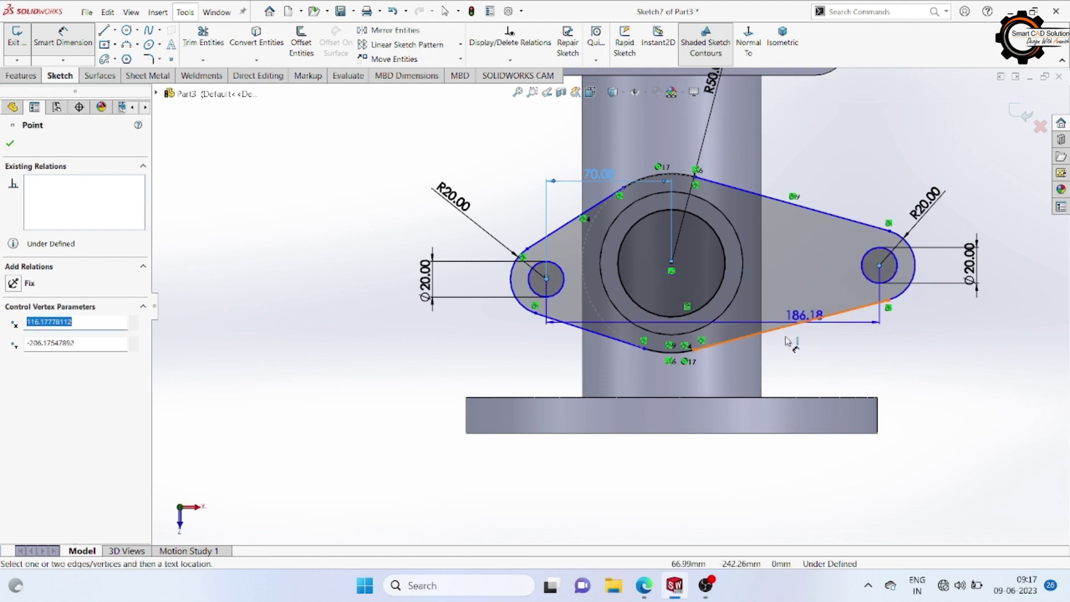
left_click(692, 381)
type("140")
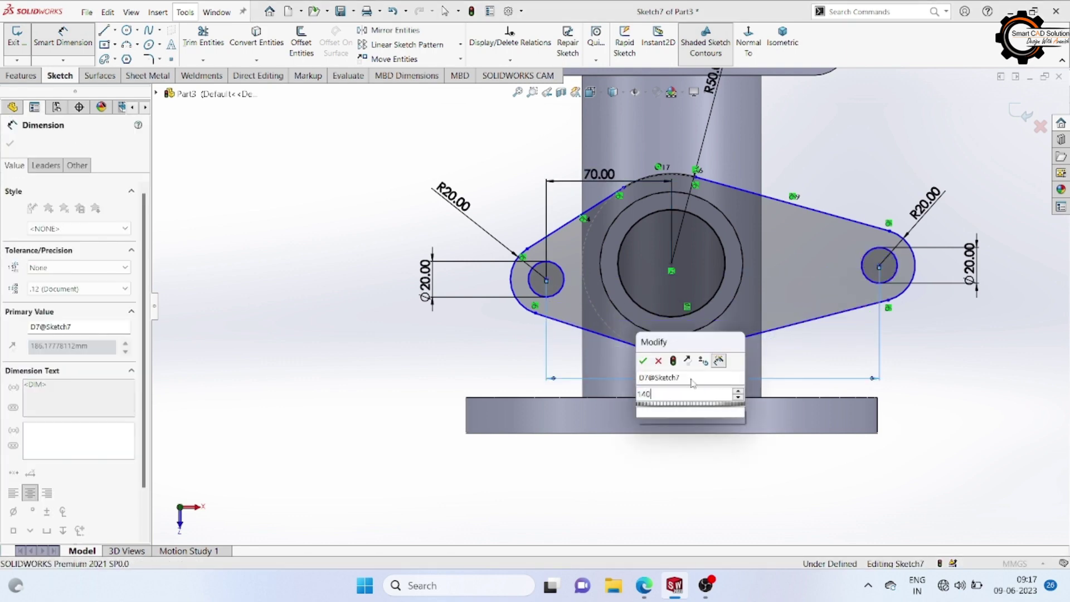
key("Return")
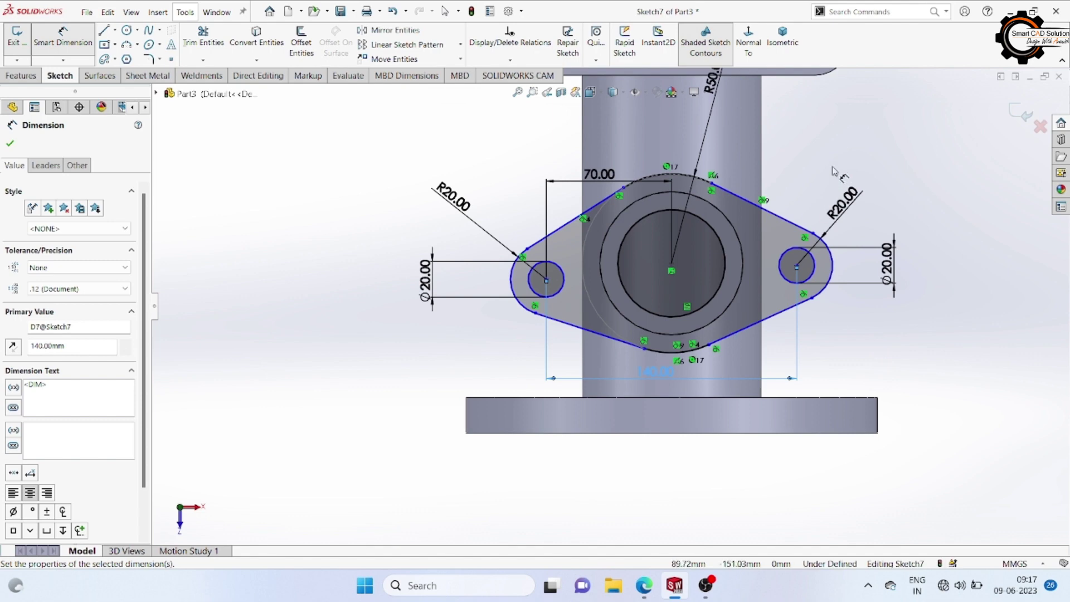
right_click(832, 162)
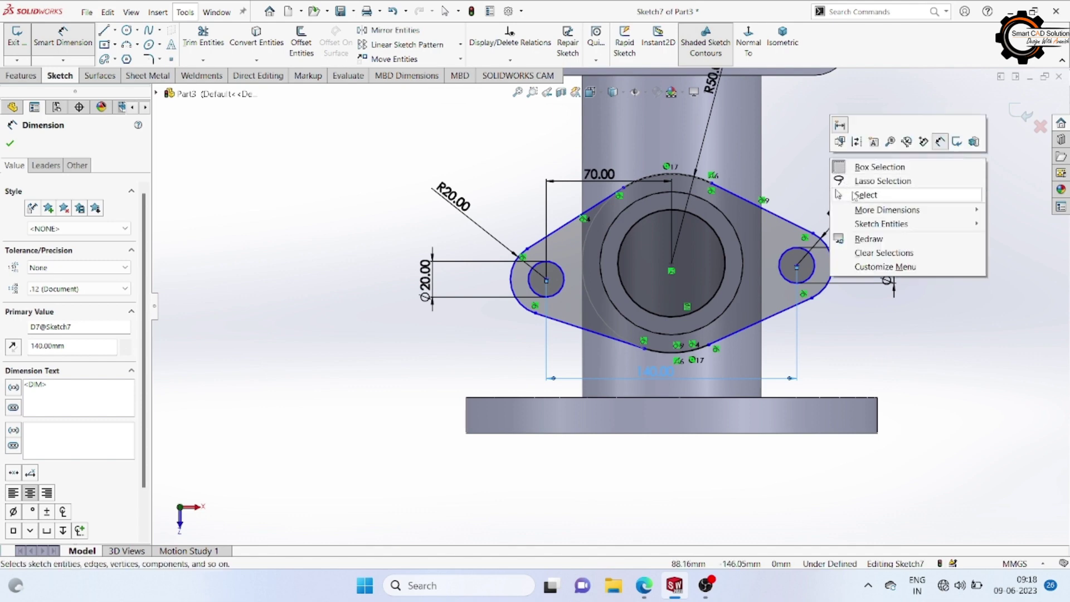
left_click(839, 195)
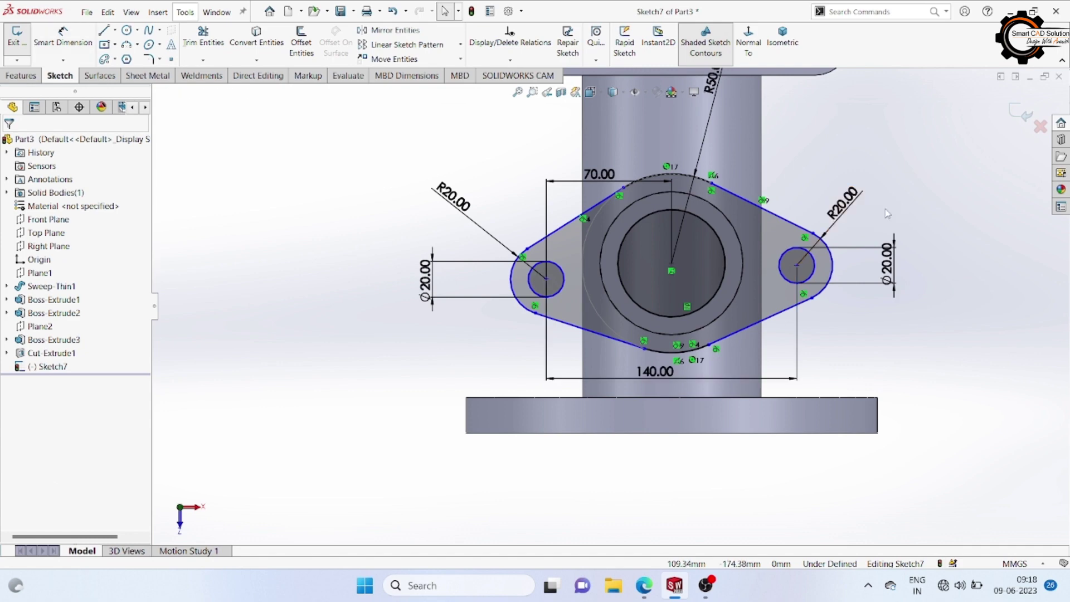
Step: Align the two bolt-hole centres and the bore centre with a Horizontal relation
left_click(546, 279)
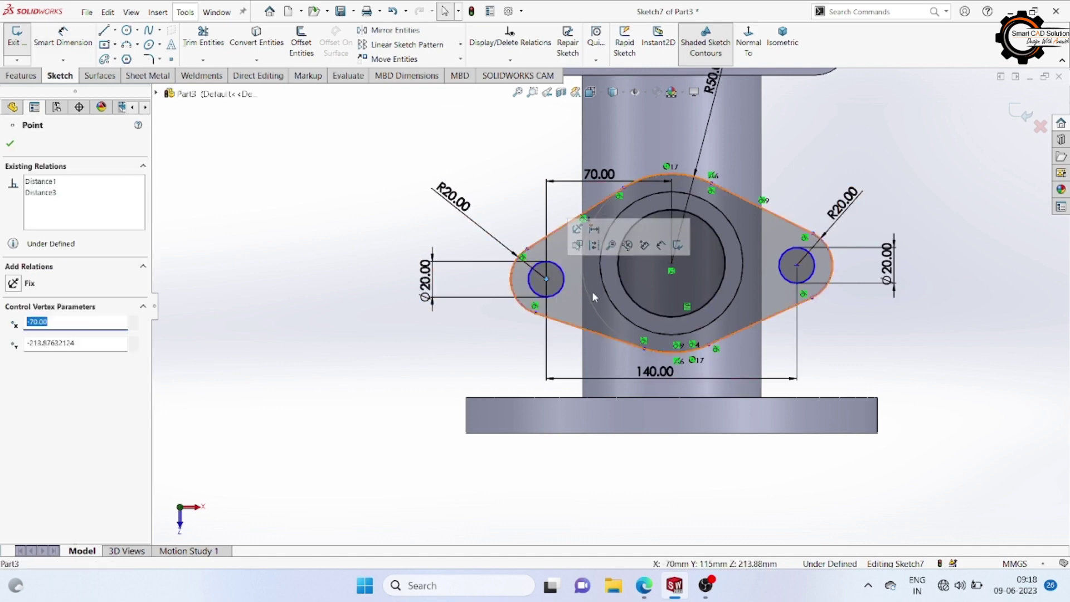
left_click(671, 267, "ctrl")
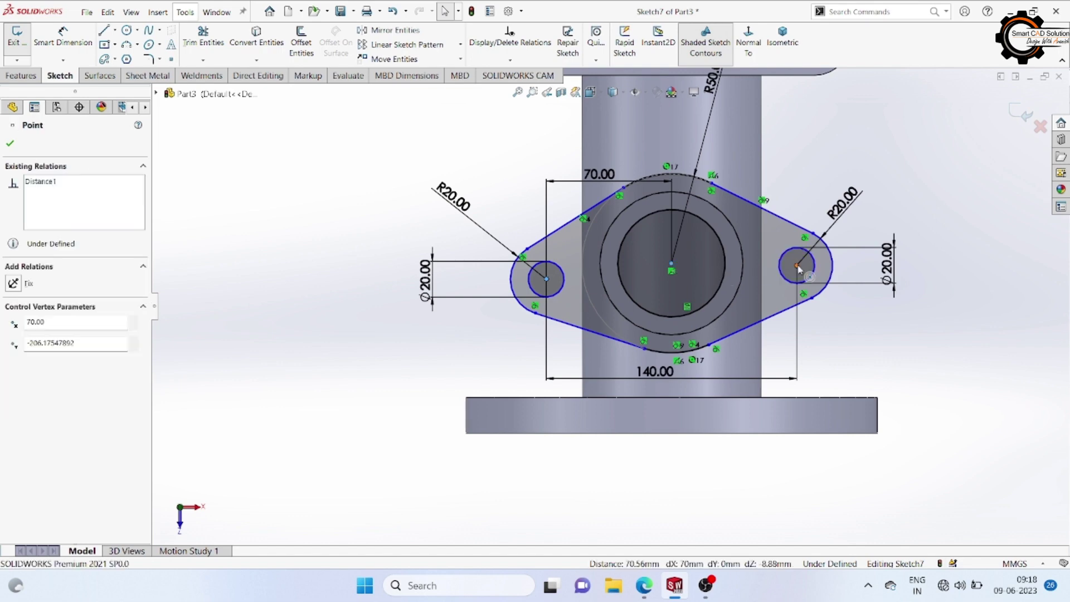
left_click(798, 265, "ctrl")
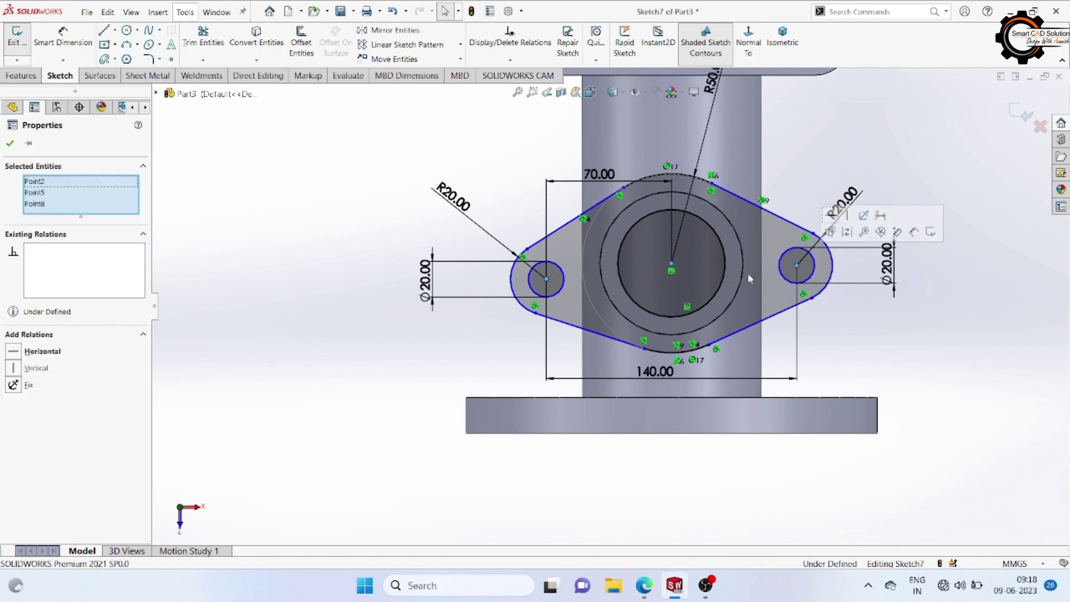
left_click(15, 352)
left_click(10, 145)
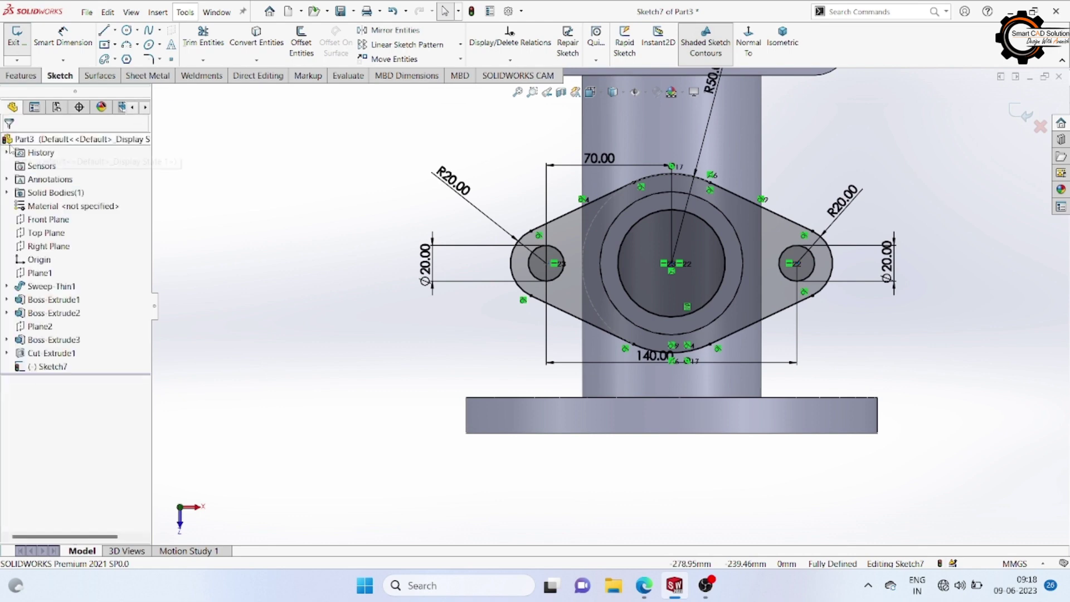
scroll(655, 385, "down", 1)
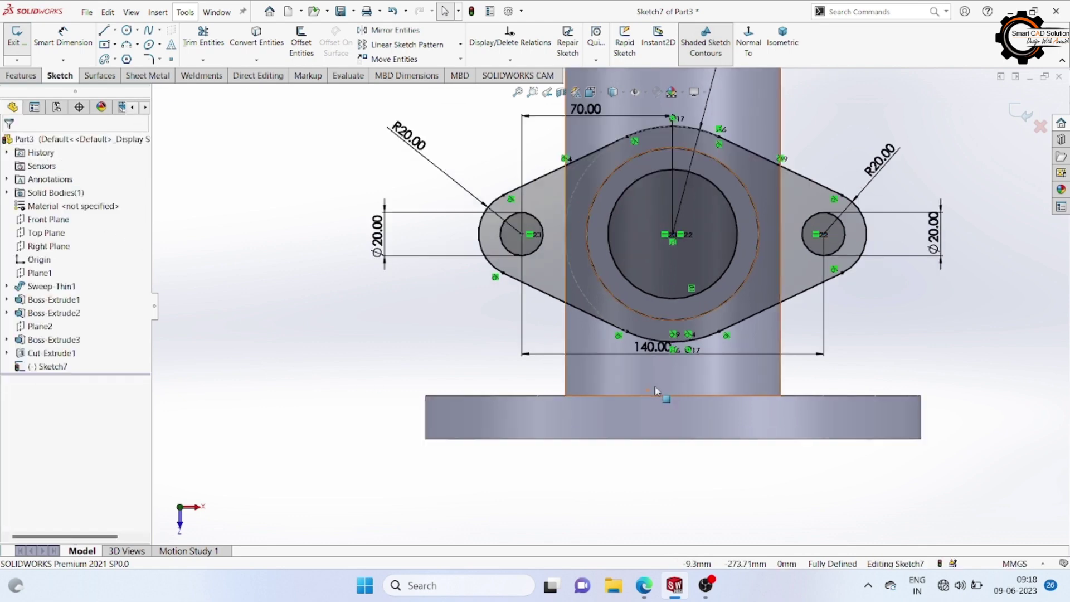
scroll(656, 385, "down", 2)
scroll(656, 385, "up", 1)
Step: Extrude the flange sketch Blind 20 mm in the reversed direction, then orbit to view it
scroll(655, 385, "up", 2)
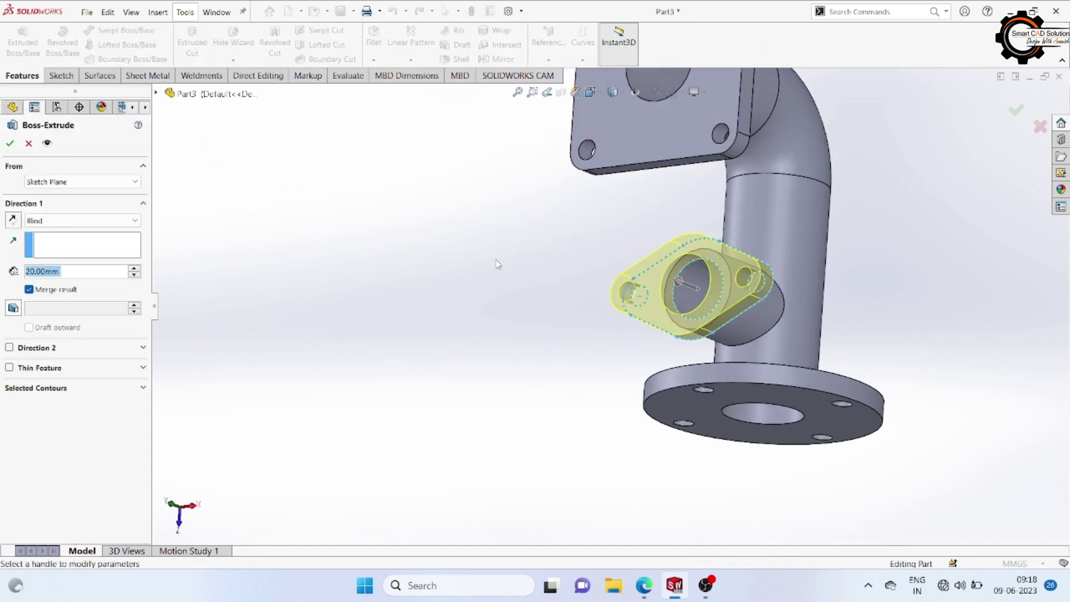
left_click(13, 220)
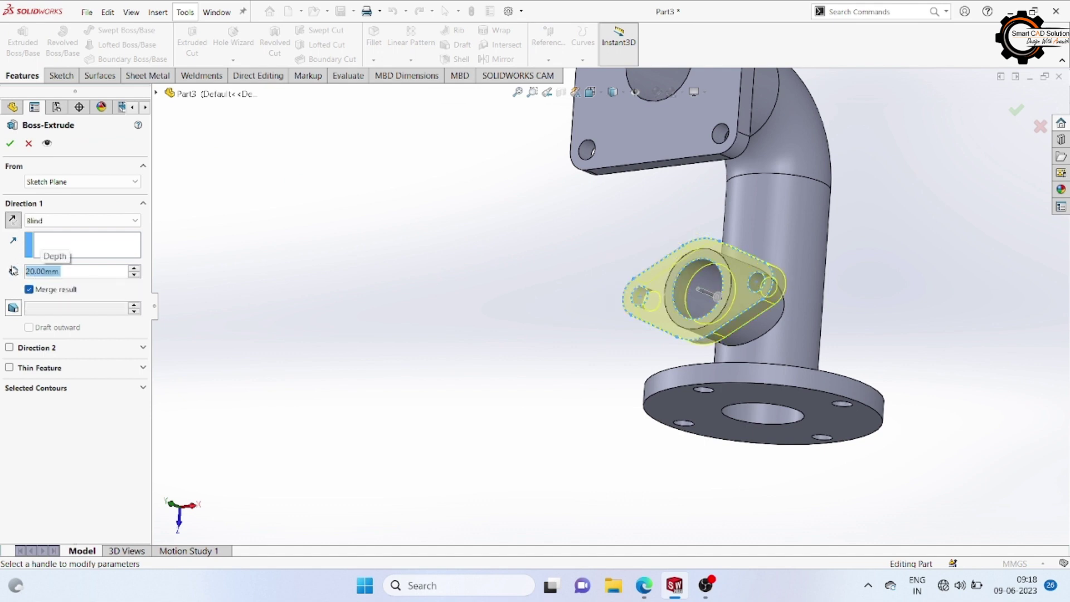
left_click(10, 143)
mouse_move(503, 300)
middle_mouse_down()
mouse_move(531, 310)
mouse_move(554, 352)
mouse_move(447, 258)
mouse_move(377, 275)
mouse_move(413, 370)
mouse_move(470, 290)
mouse_move(413, 327)
mouse_move(173, 353)
middle_mouse_up()
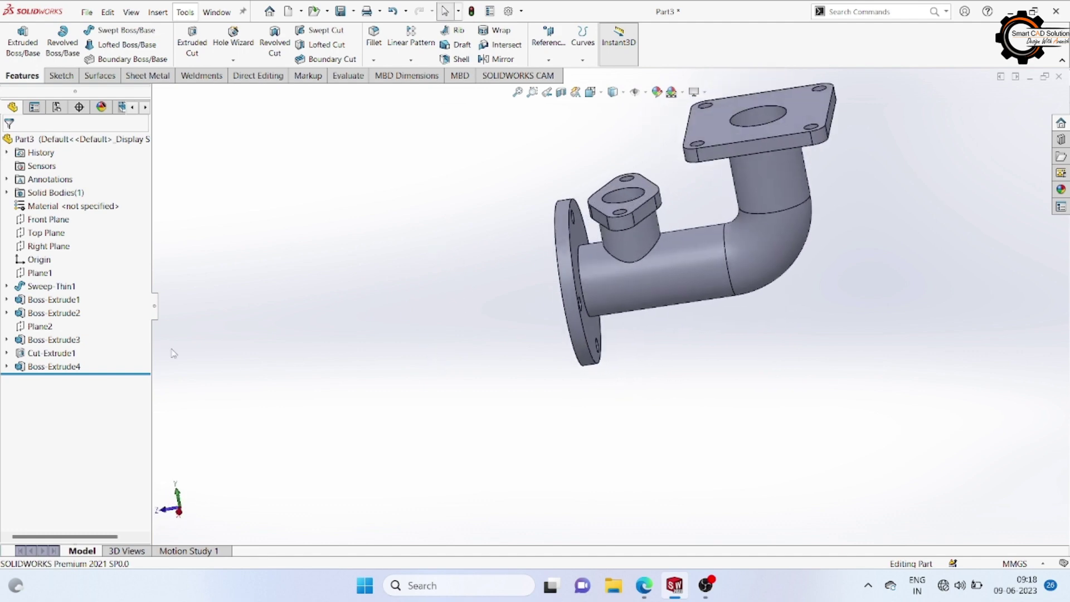
Step: Create Plane3 offset 145 mm from the Front Plane with the offset flipped
left_click(47, 219)
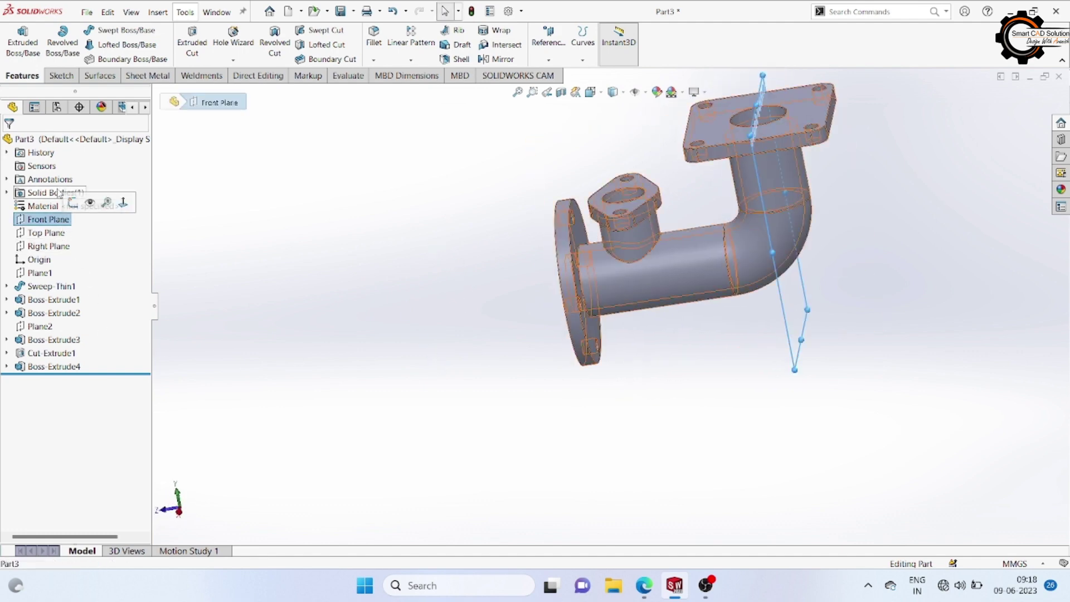
left_click(549, 62)
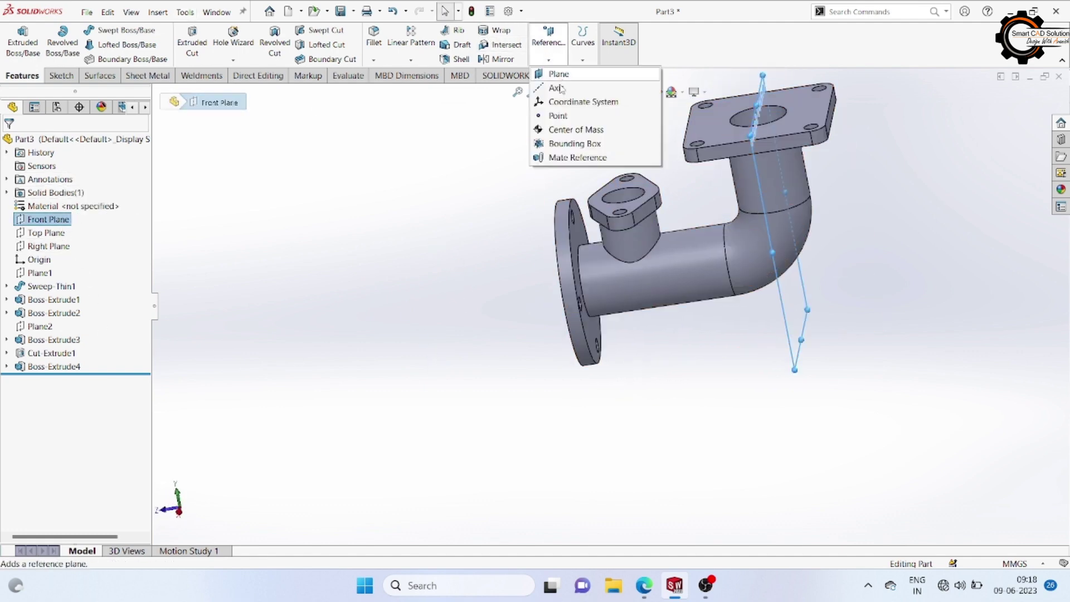
left_click(557, 74)
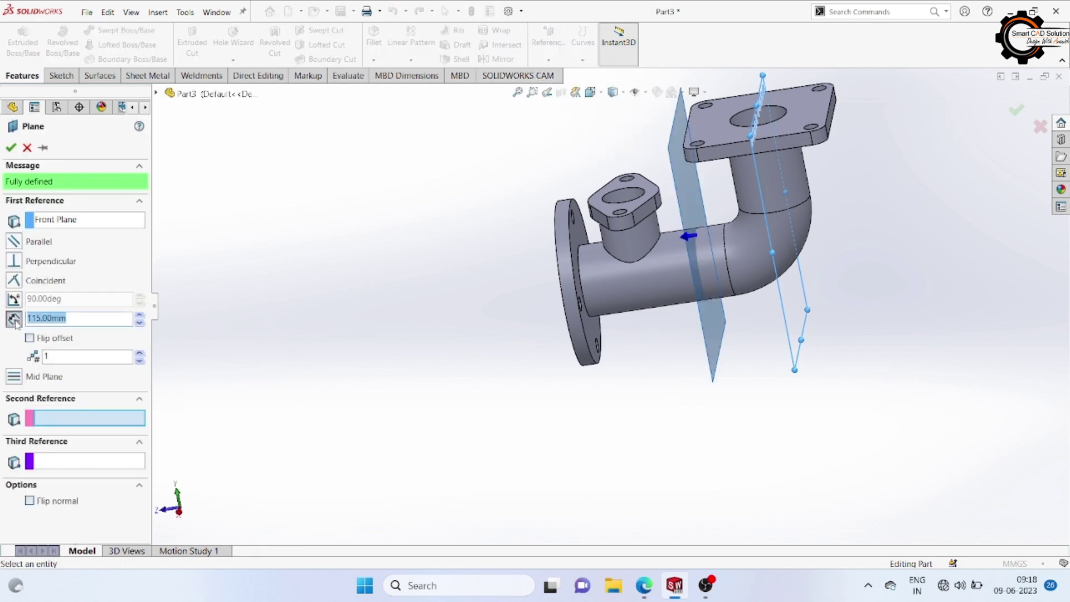
left_click(29, 339)
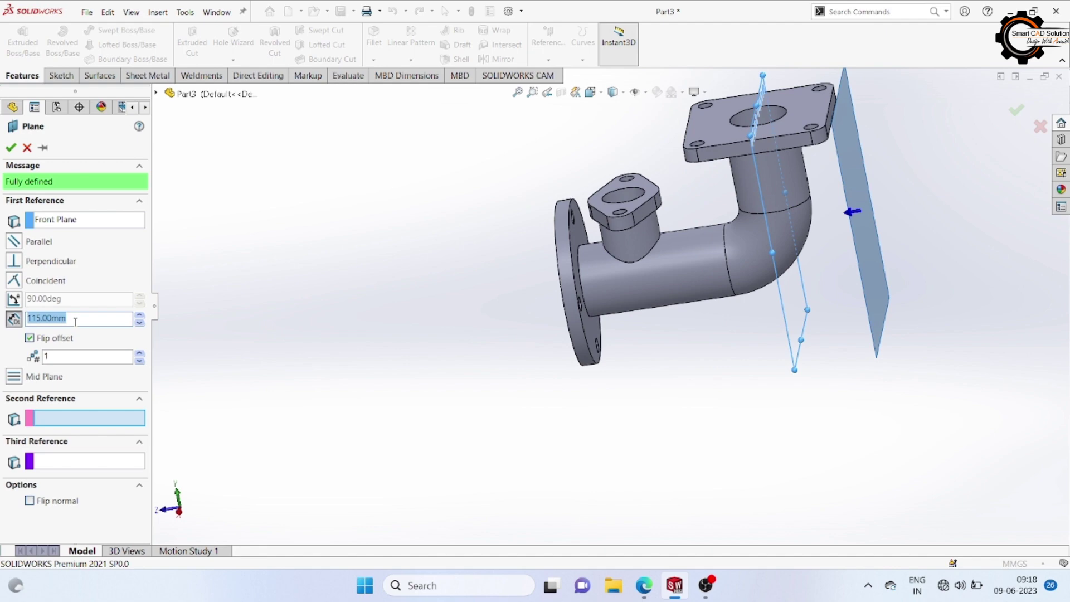
type("145")
key("Return")
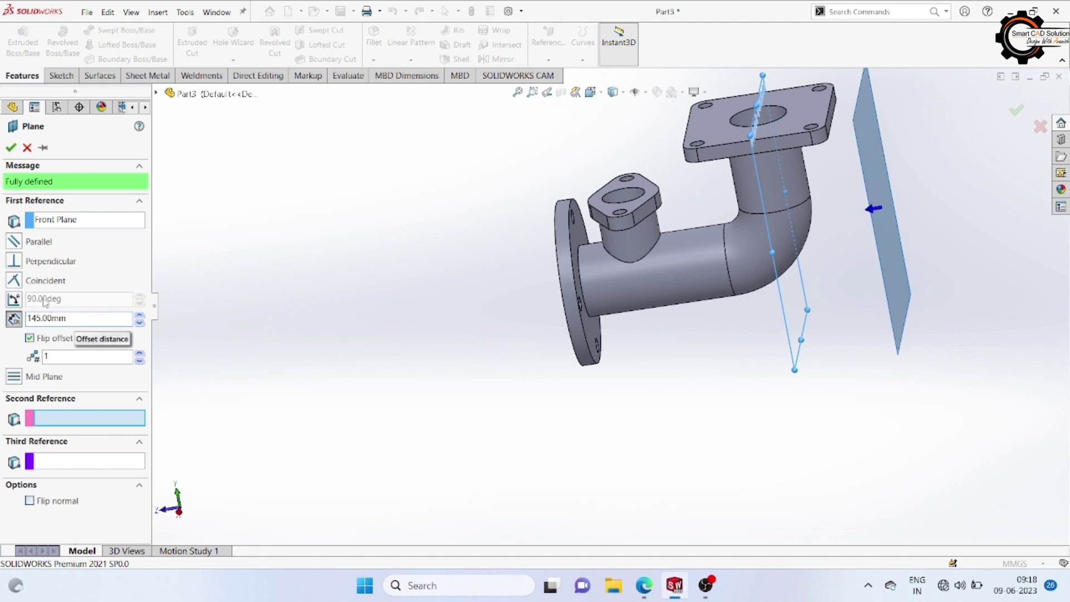
left_click(11, 147)
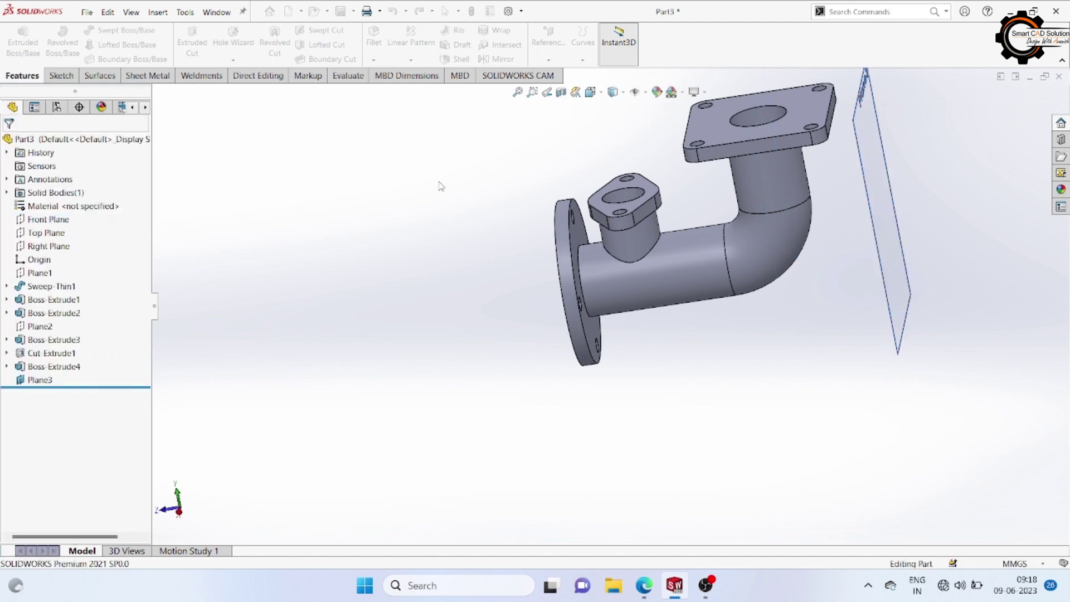
left_click(879, 222)
Step: Start a sketch on Plane3 and draw a circle on the vertical pipe's axis
left_click(914, 184)
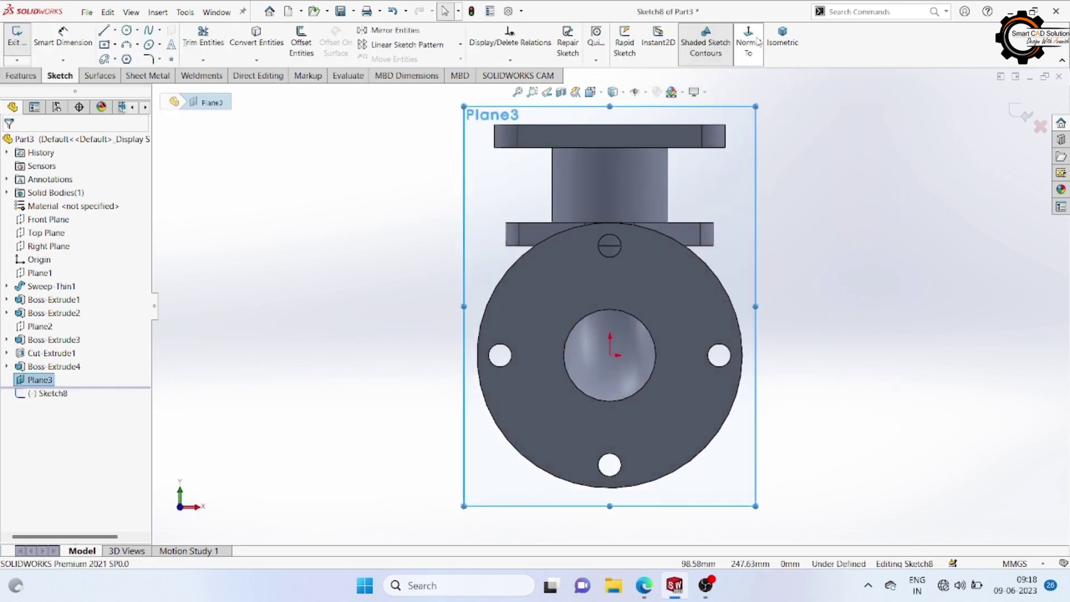
left_click(748, 42)
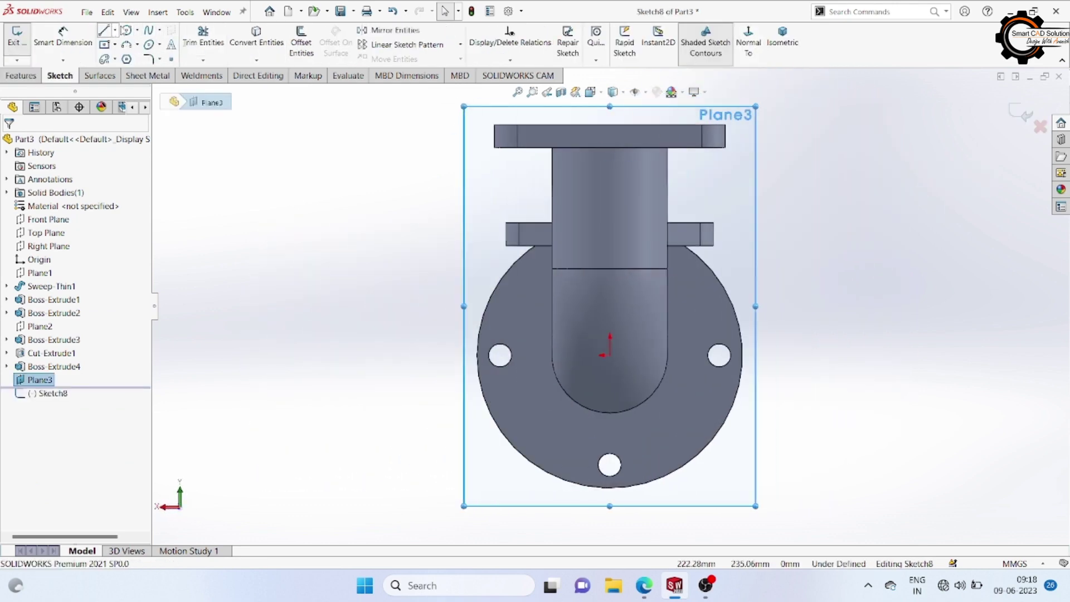
left_click(616, 192)
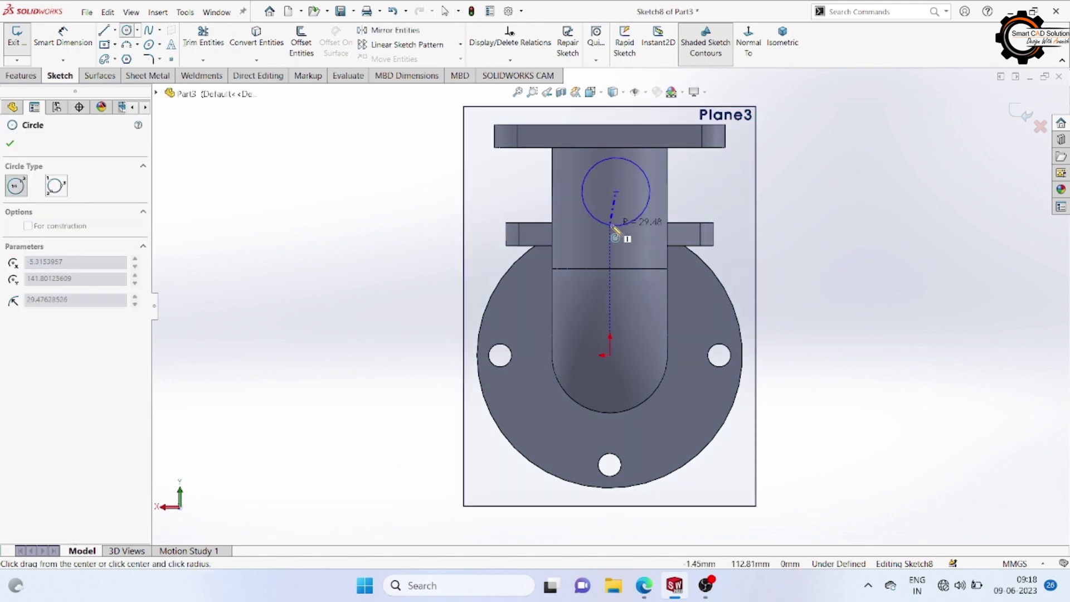
left_click(640, 215)
right_click(864, 166)
left_click(887, 178)
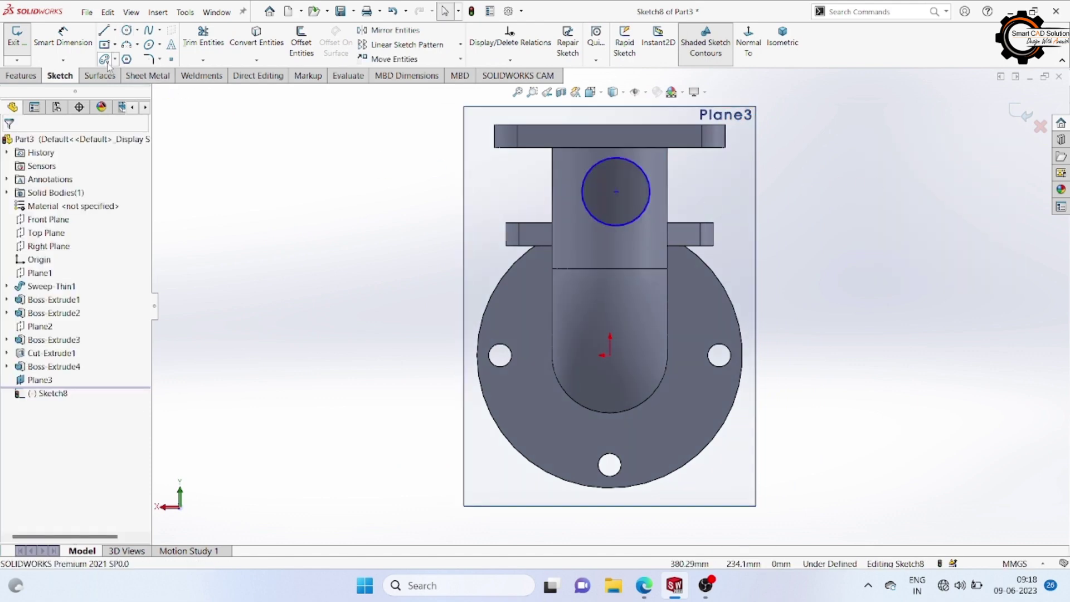
Step: Dimension the circle centre 70 mm below the top flange edge and the diameter Ø80
left_click(83, 47)
left_click(616, 192)
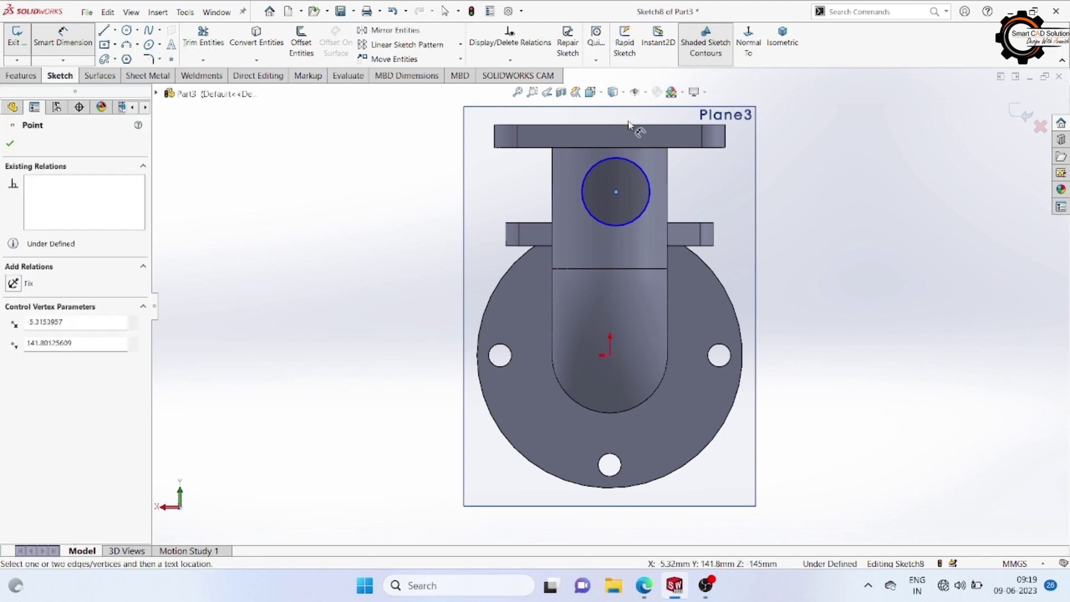
left_click(630, 130)
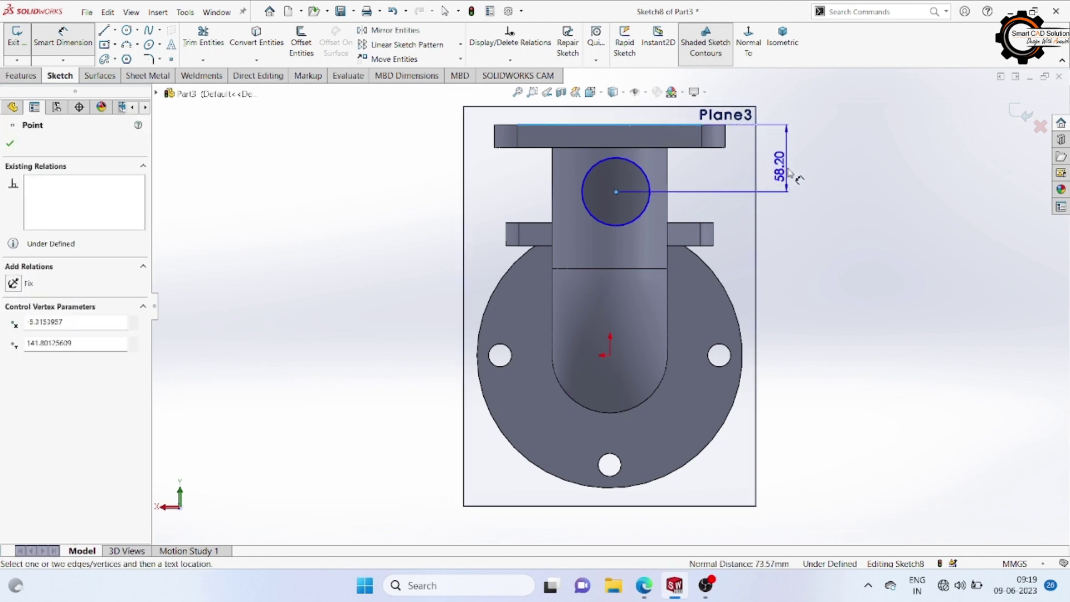
left_click(791, 170)
type("70")
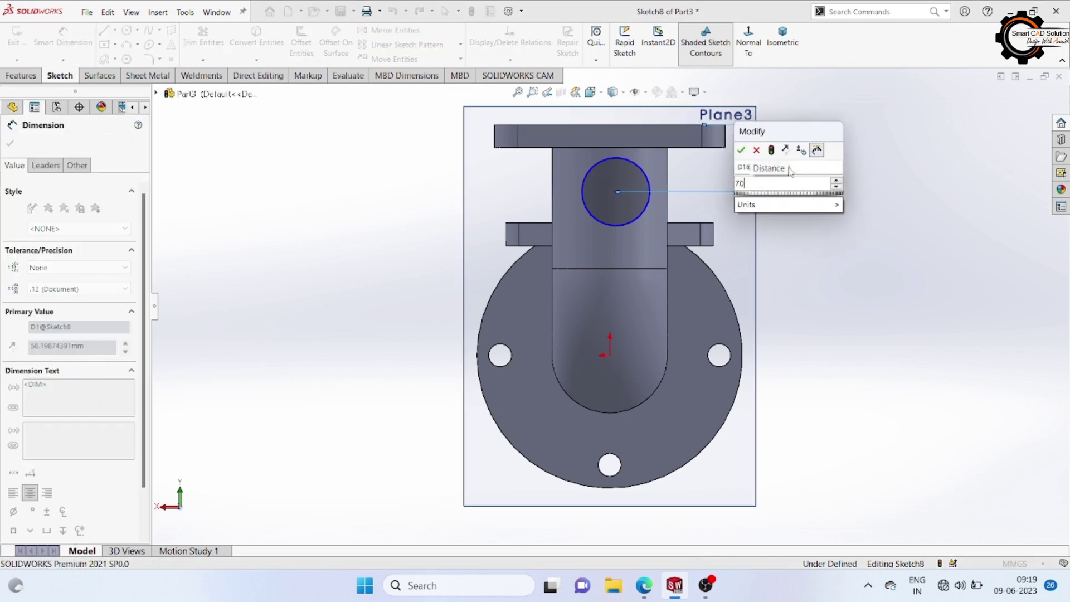
key("Return")
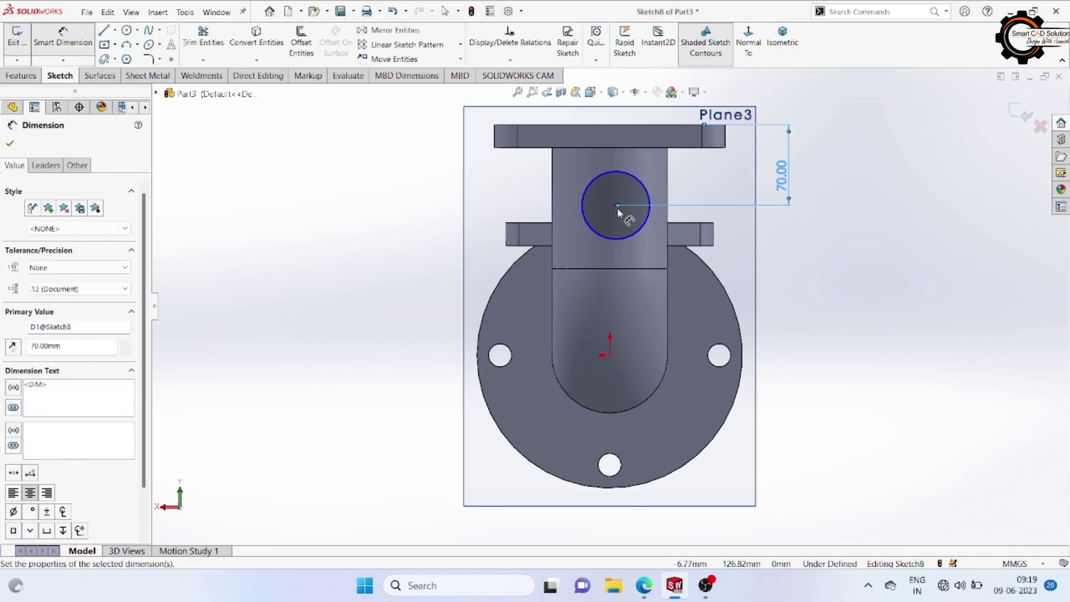
left_click(624, 240)
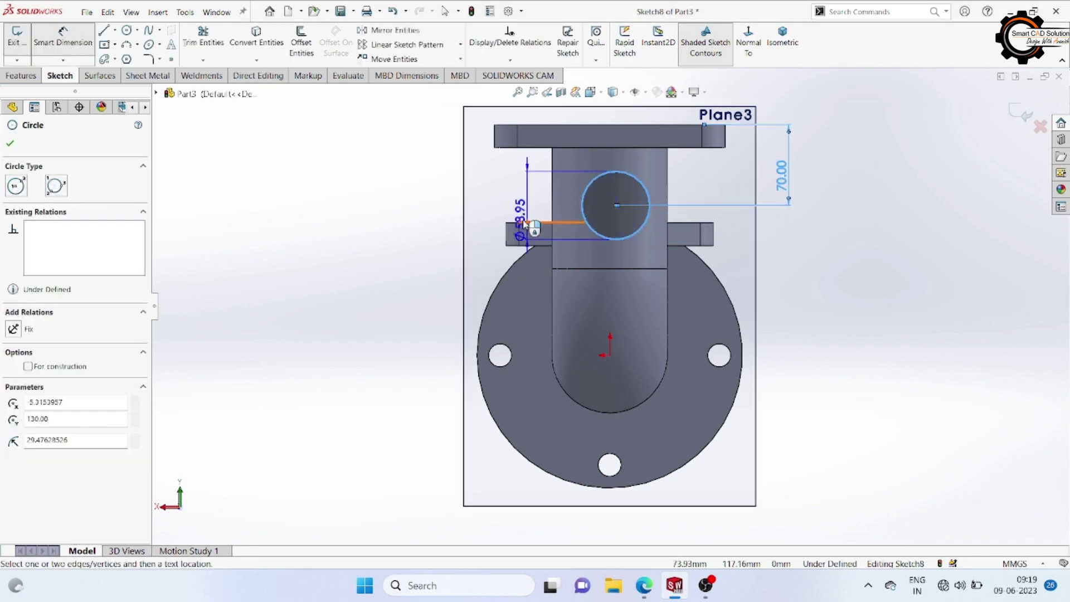
left_click(446, 227)
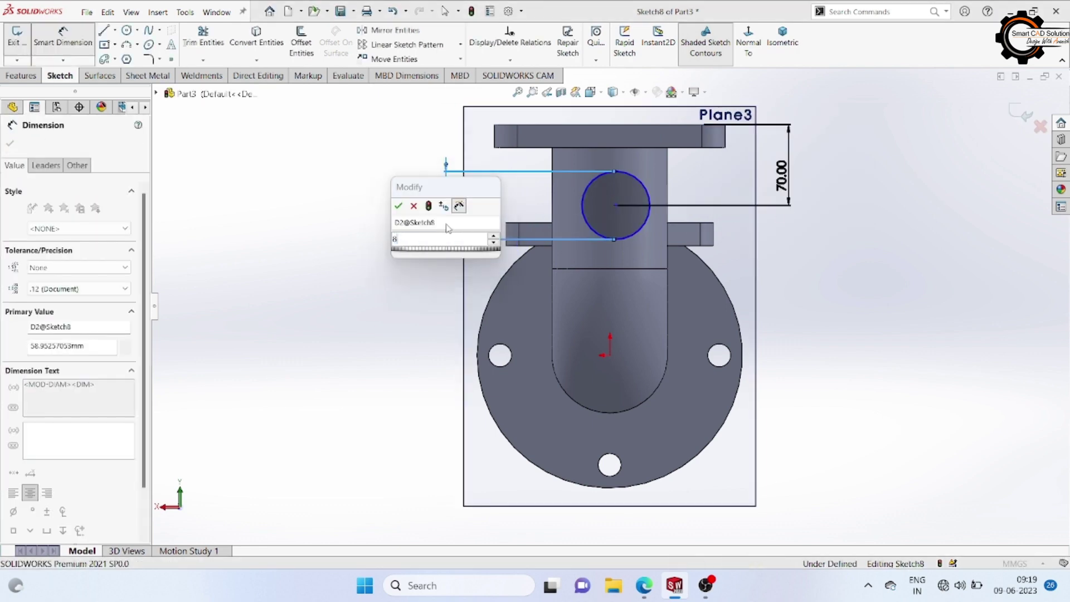
type("80")
key("Return")
right_click(981, 269)
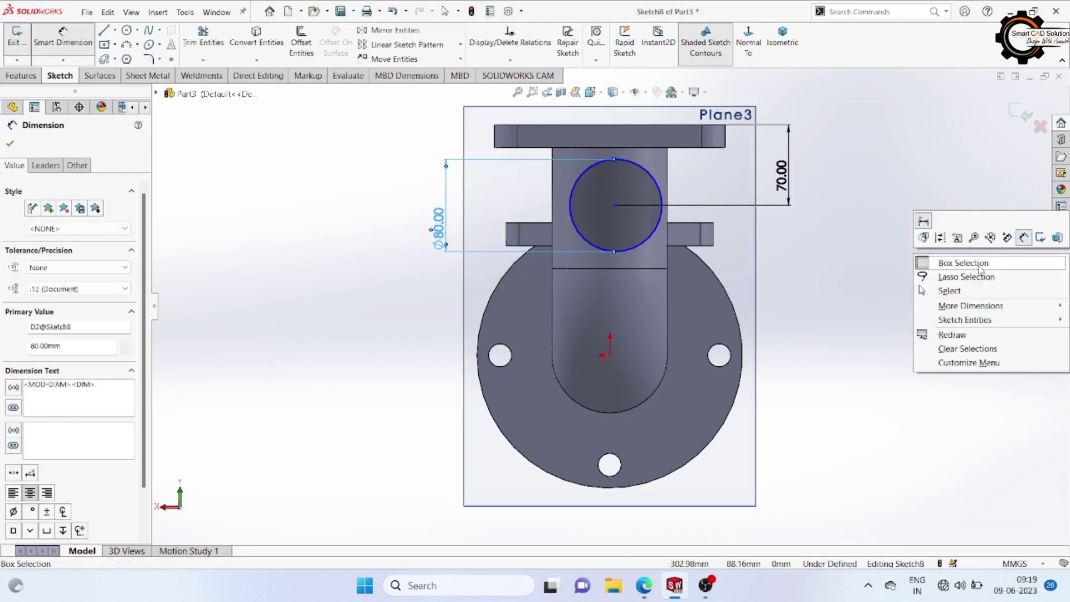
left_click(959, 292)
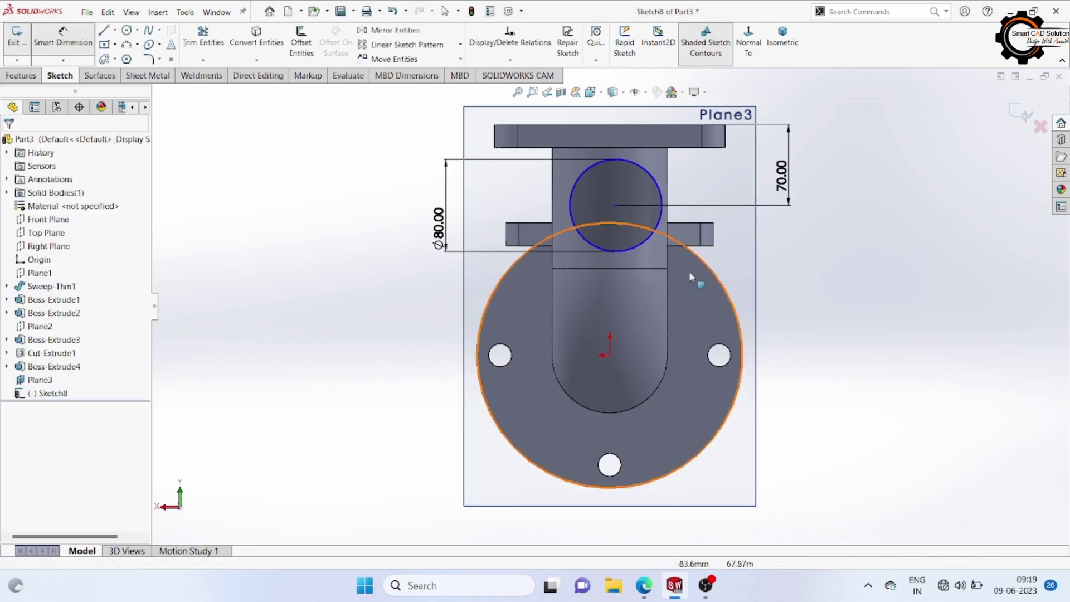
Step: Make the circle centre vertical with the origin and exit the sketch
left_click(616, 205)
left_click(610, 355, "ctrl")
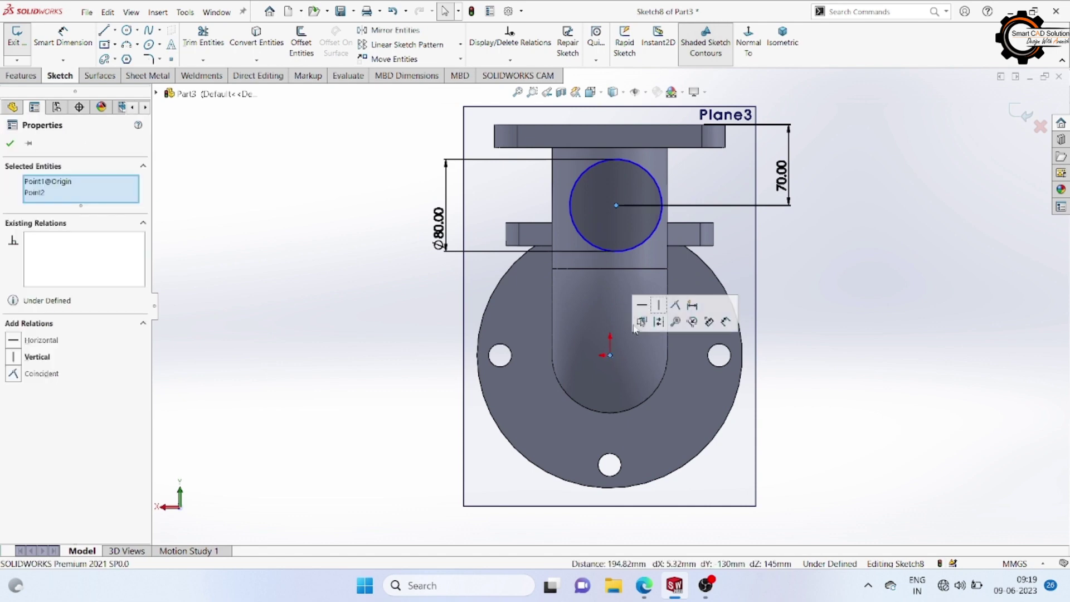
left_click(659, 305)
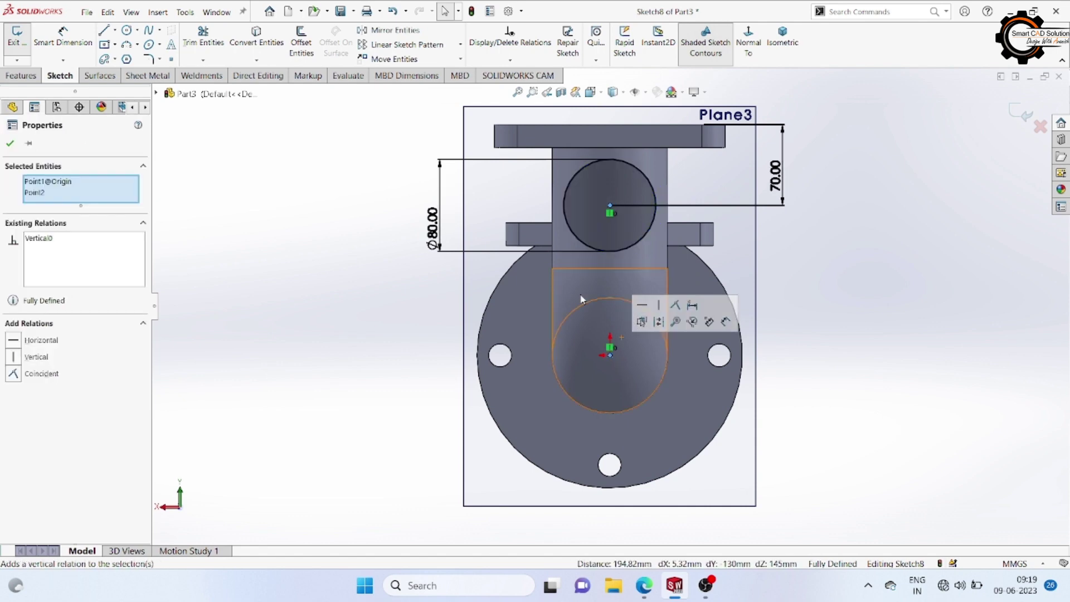
left_click(9, 144)
left_click(18, 35)
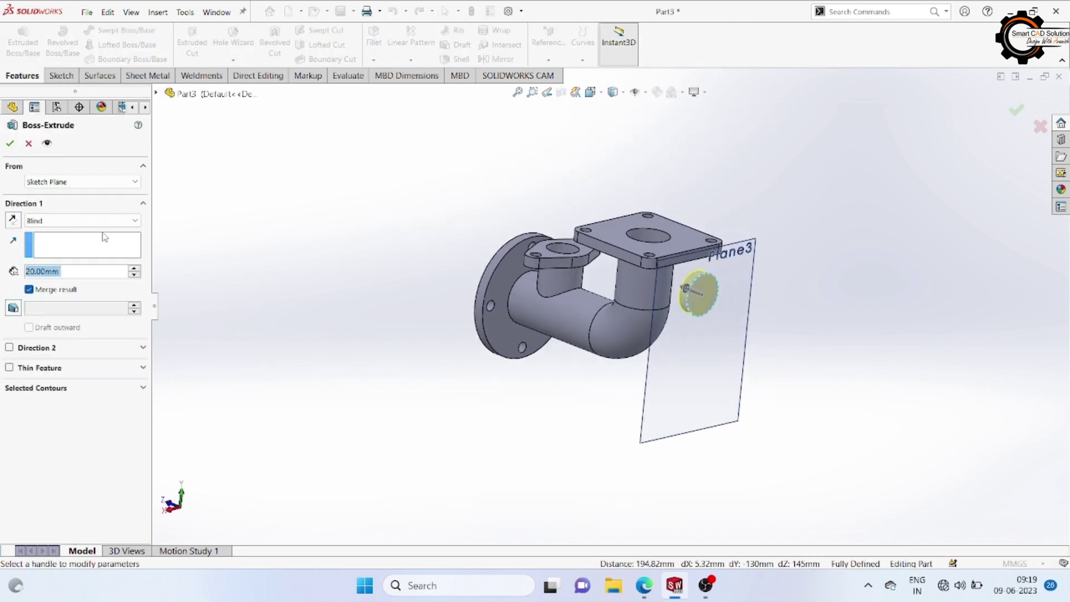
Step: Extrude the Ø80 circle Up To Next into the pipe and hide Plane3
left_click(103, 221)
left_click(72, 254)
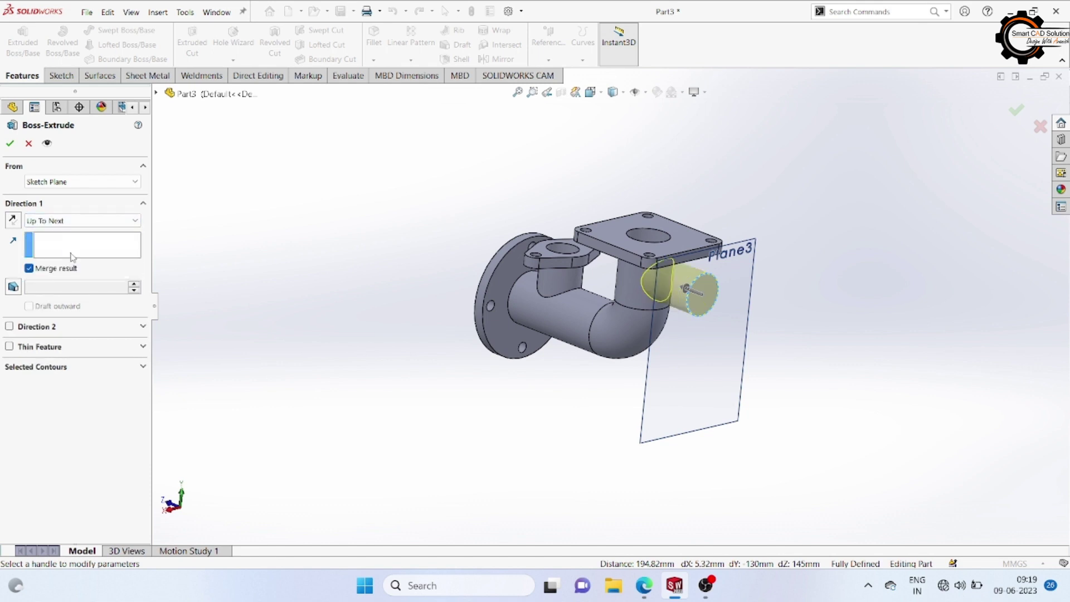
key("Return")
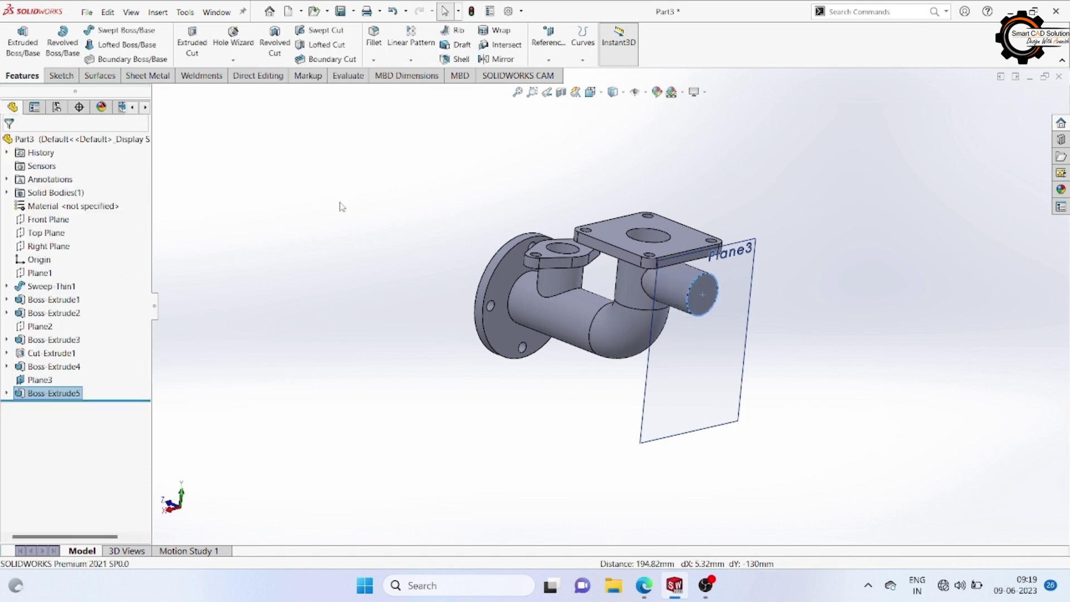
right_click(690, 357)
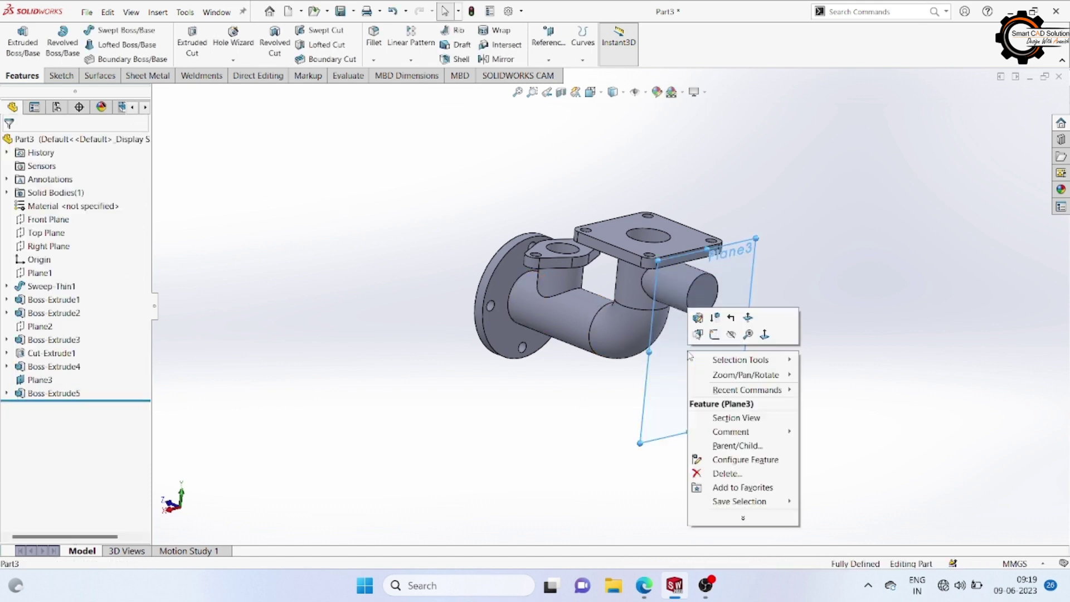
left_click(729, 335)
Step: Start a sketch on the side boss's end face and draw a circle at its centre
left_click(707, 301)
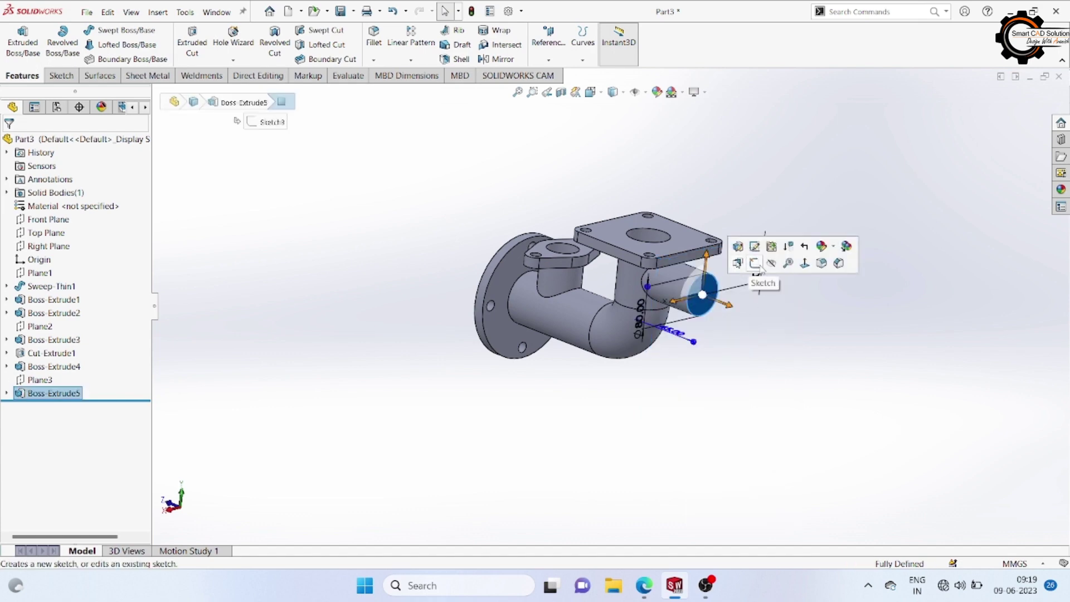
left_click(760, 269)
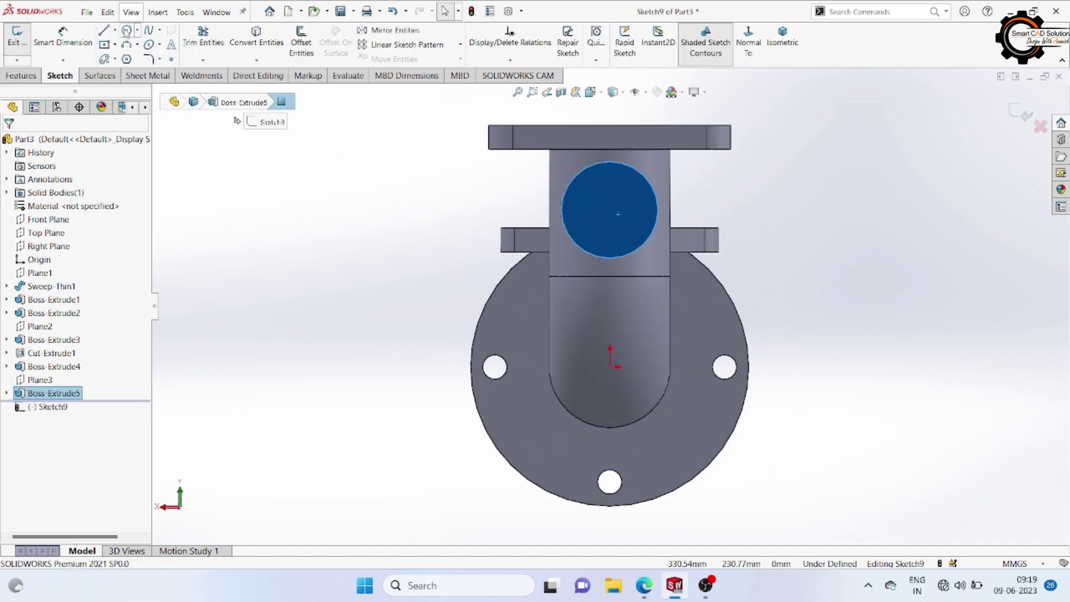
left_click(126, 31)
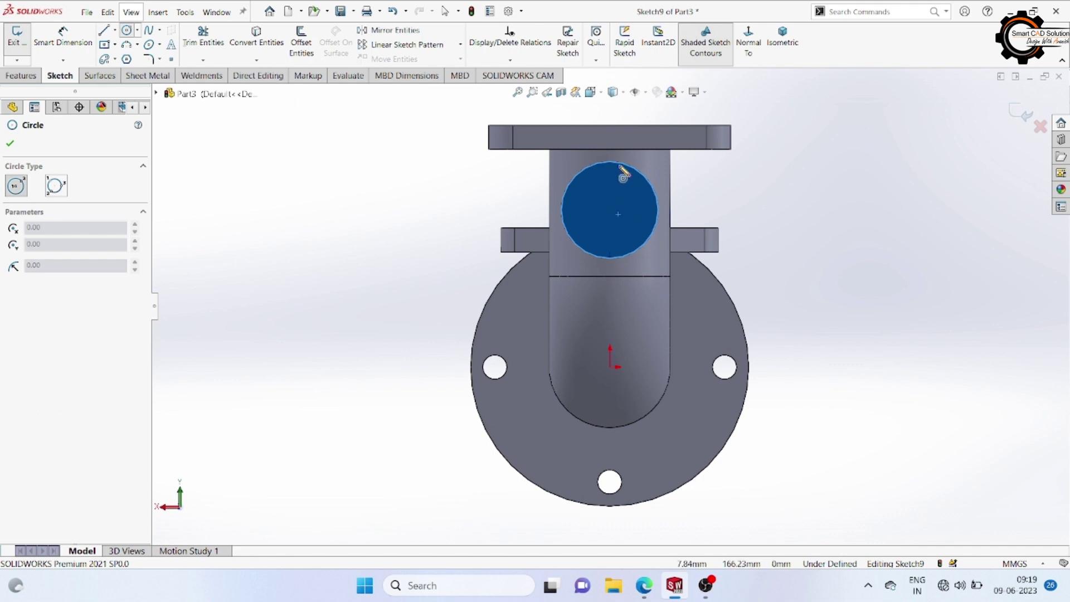
left_click(610, 210)
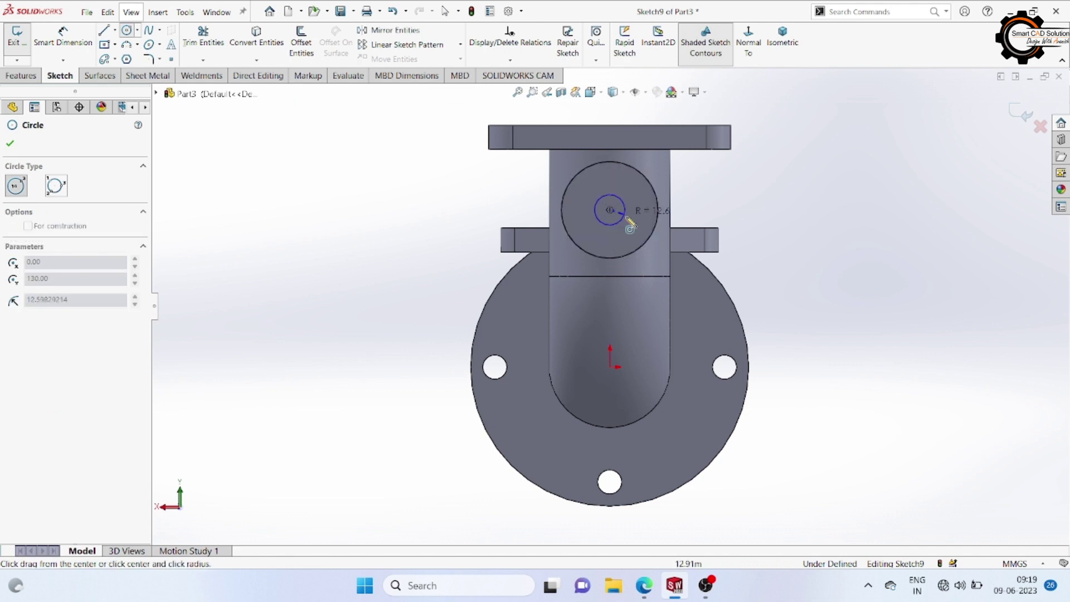
left_click(642, 218)
right_click(486, 225)
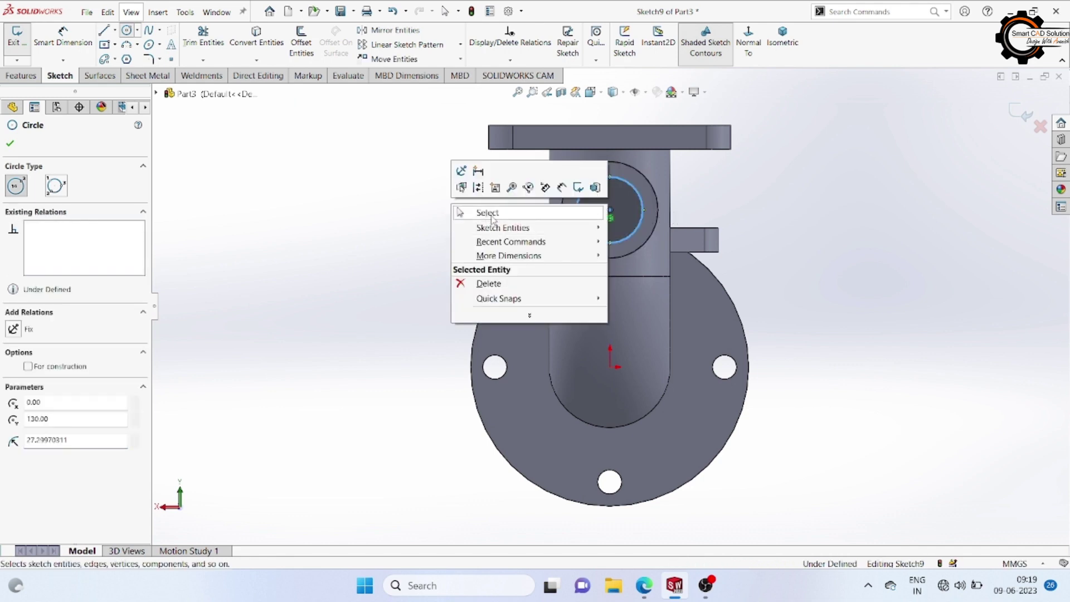
left_click(491, 214)
Step: Dimension the new circle to Ø60
left_click(71, 43)
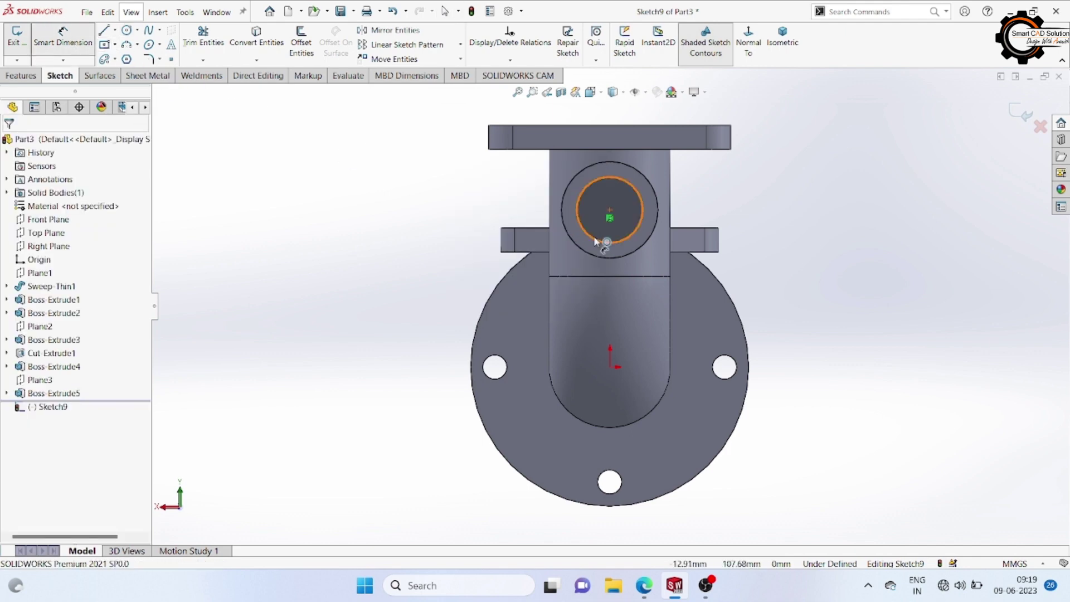
left_click(607, 243)
left_click(501, 214)
type("60")
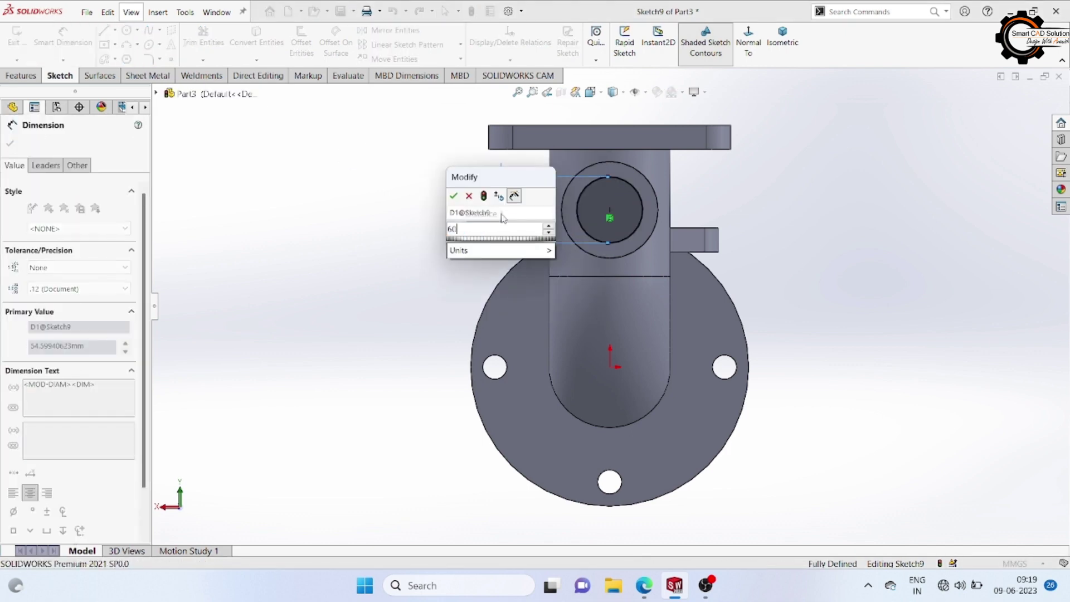
key("Return")
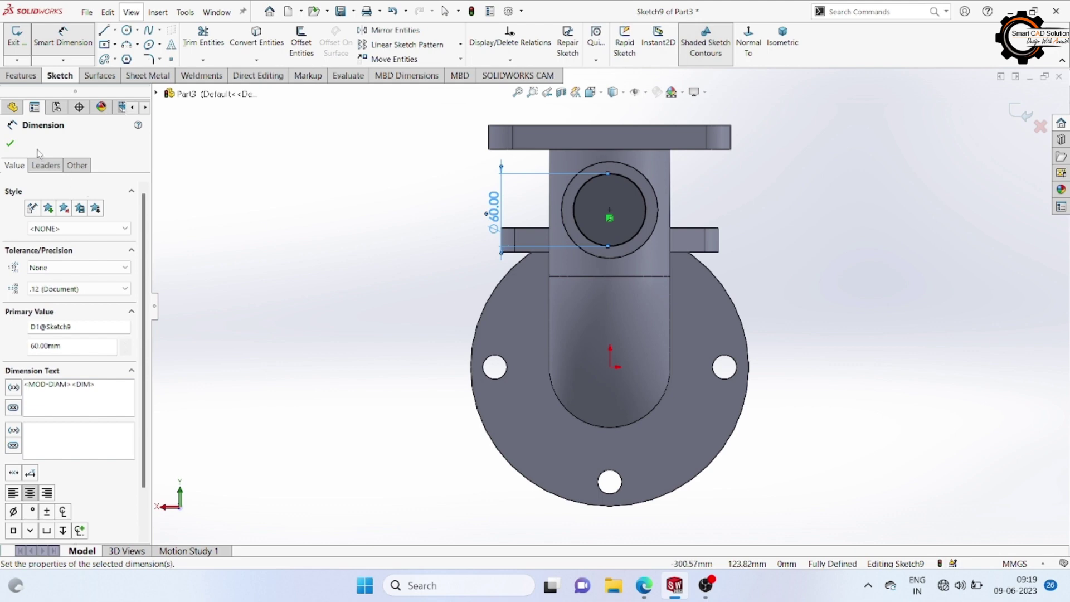
left_click(12, 144)
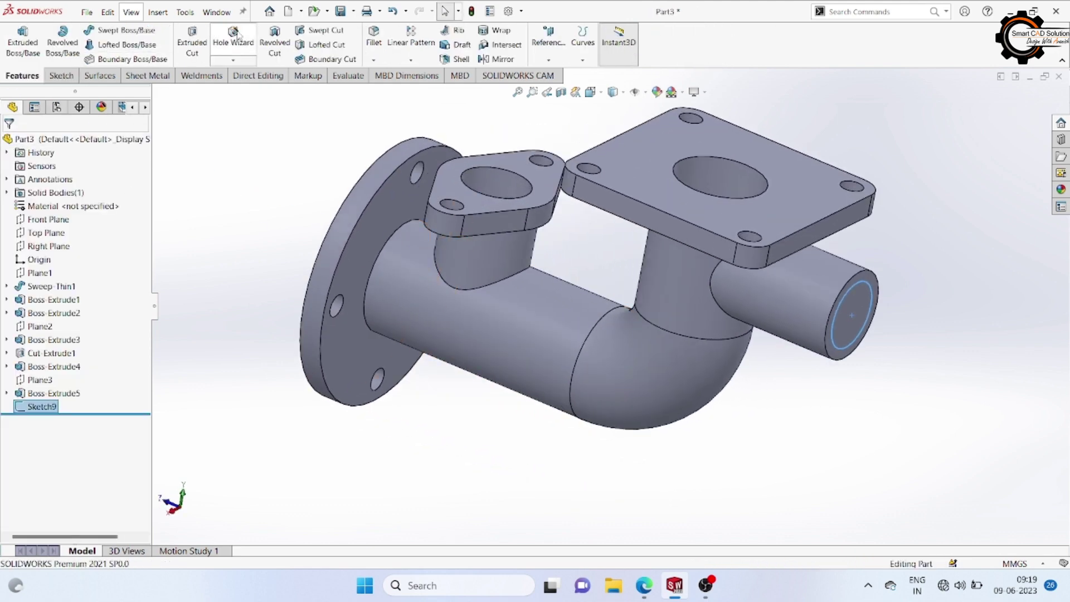
Step: Cut the Ø60 hole Up To Surface at the vertical pipe's inner bore face
left_click(274, 42)
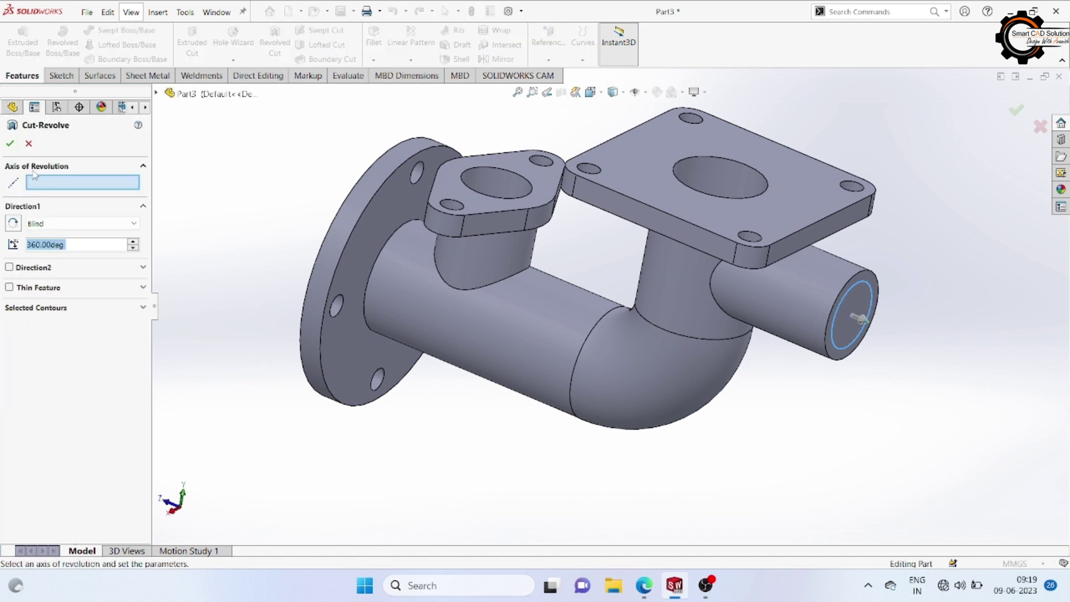
left_click(29, 144)
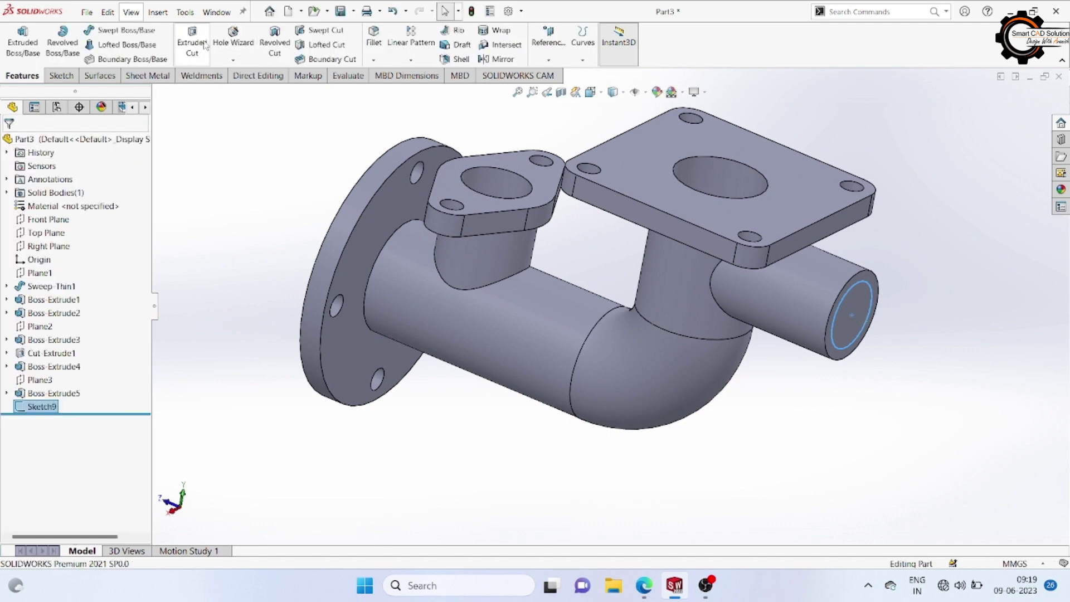
middle_click_drag(257, 148, 301, 301)
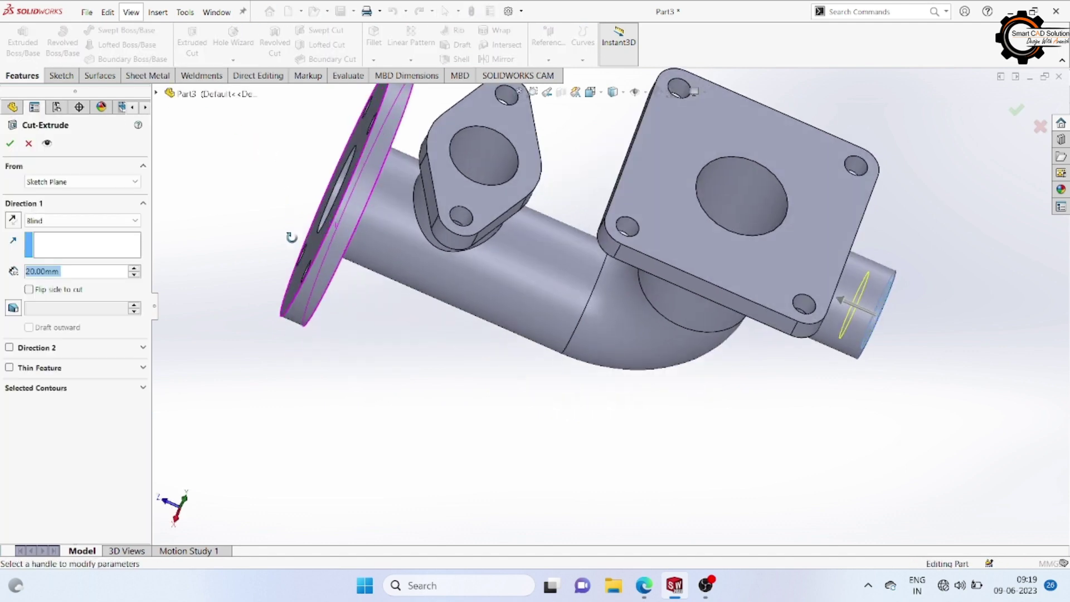
left_click(107, 221)
left_click(66, 280)
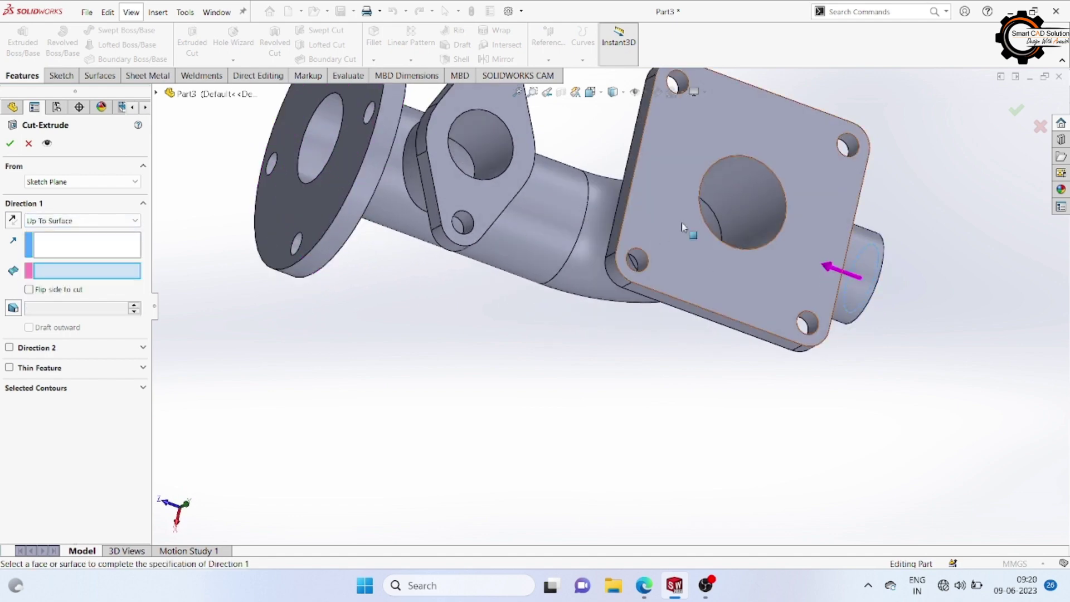
left_click(746, 199)
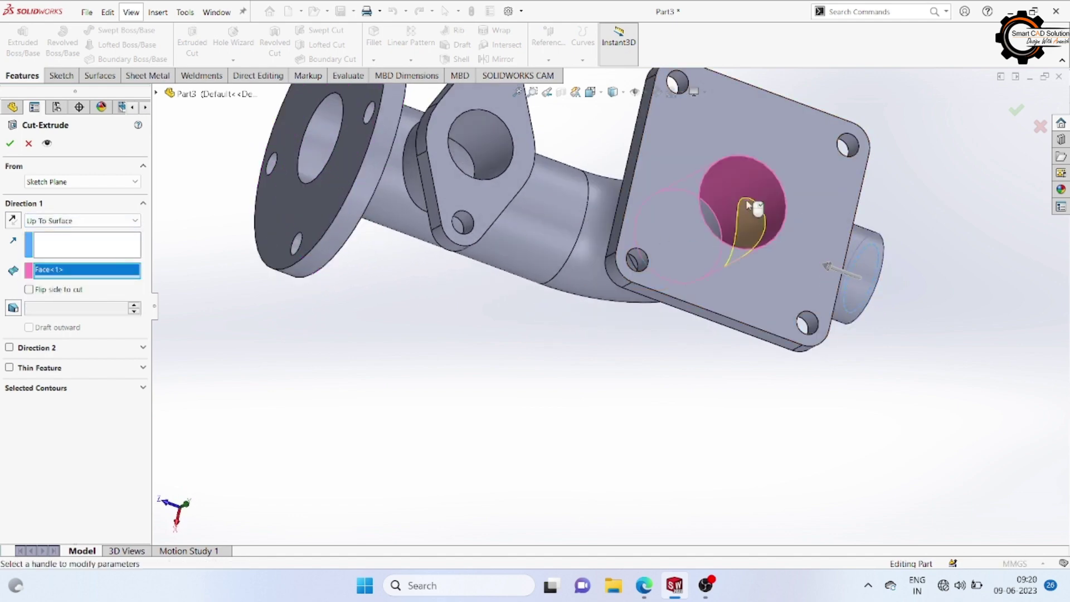
left_click(10, 143)
mouse_move(375, 318)
middle_mouse_down()
mouse_move(381, 226)
mouse_move(361, 270)
mouse_move(452, 335)
mouse_move(396, 227)
middle_mouse_up()
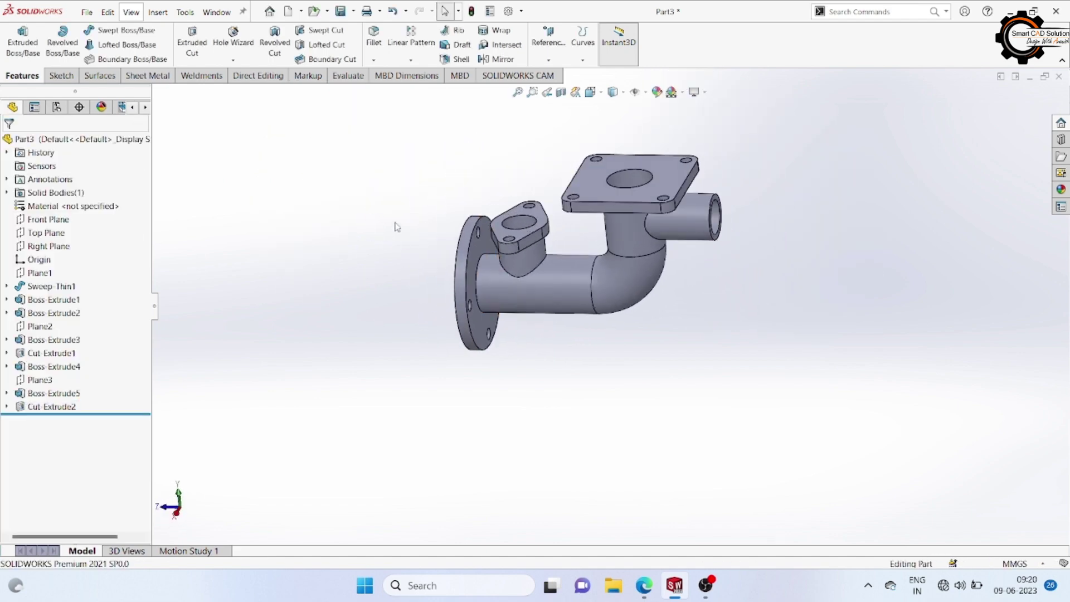
Step: Round the main flange, boss, small boss, upper flange and branch junction edges with a 3 mm fillet
left_click(373, 36)
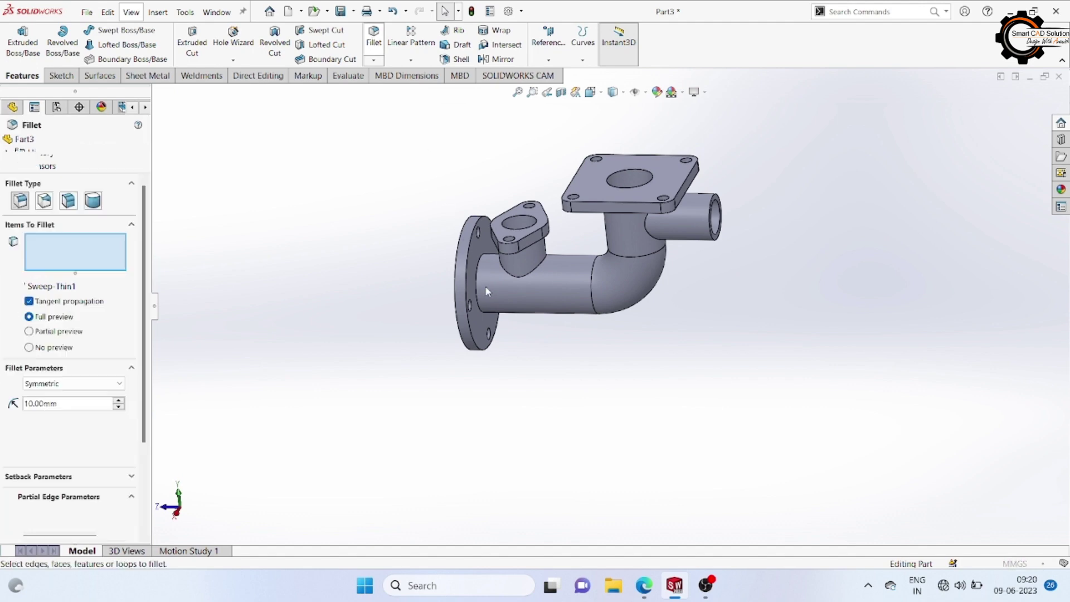
type("3")
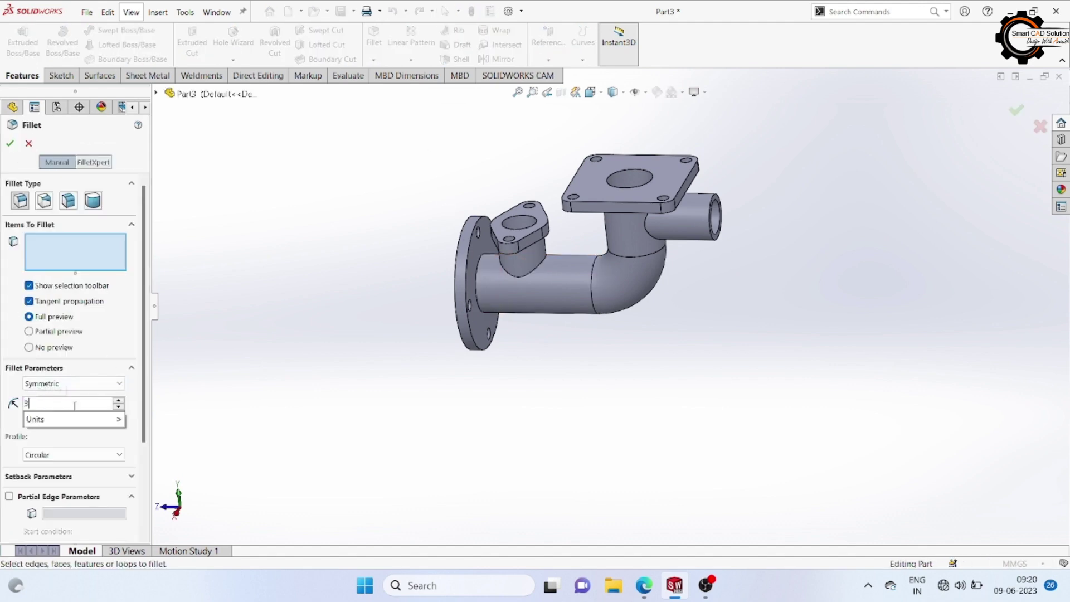
left_click(485, 315)
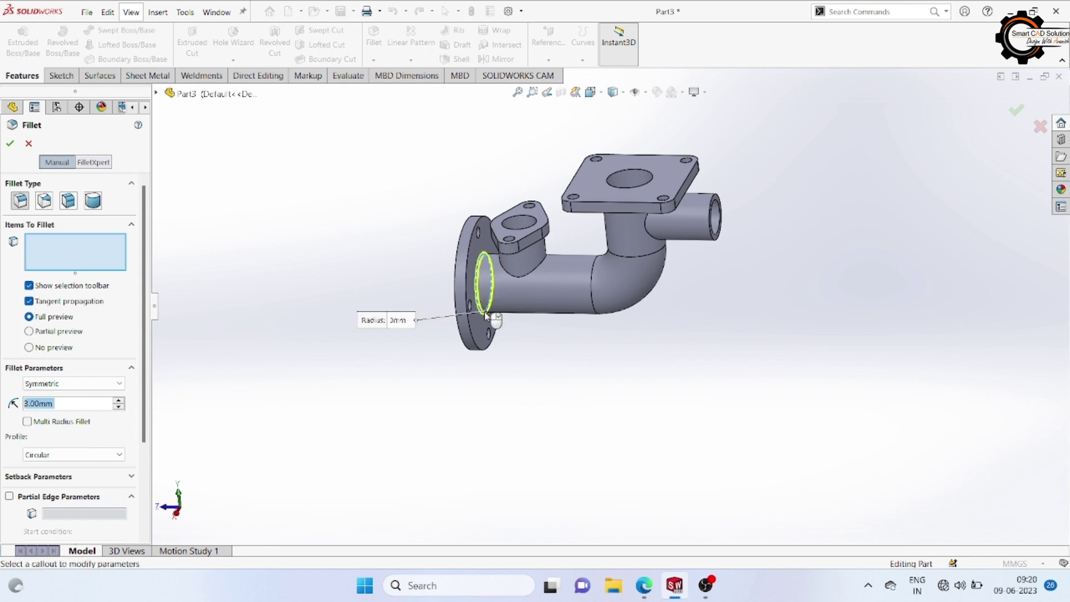
left_click(544, 260)
middle_click_drag(544, 262, 519, 258)
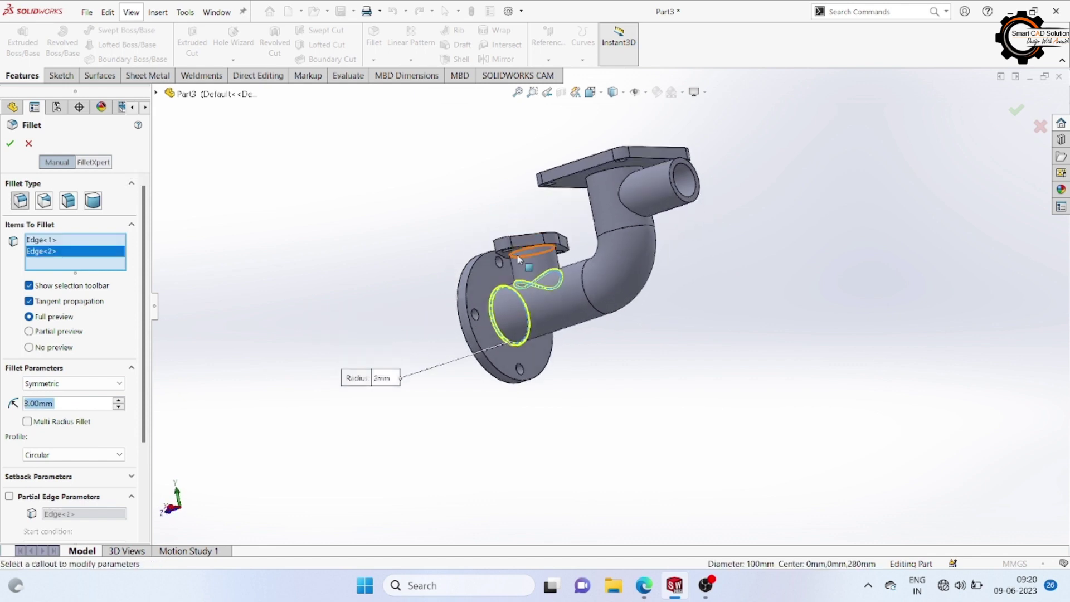
left_click(517, 252)
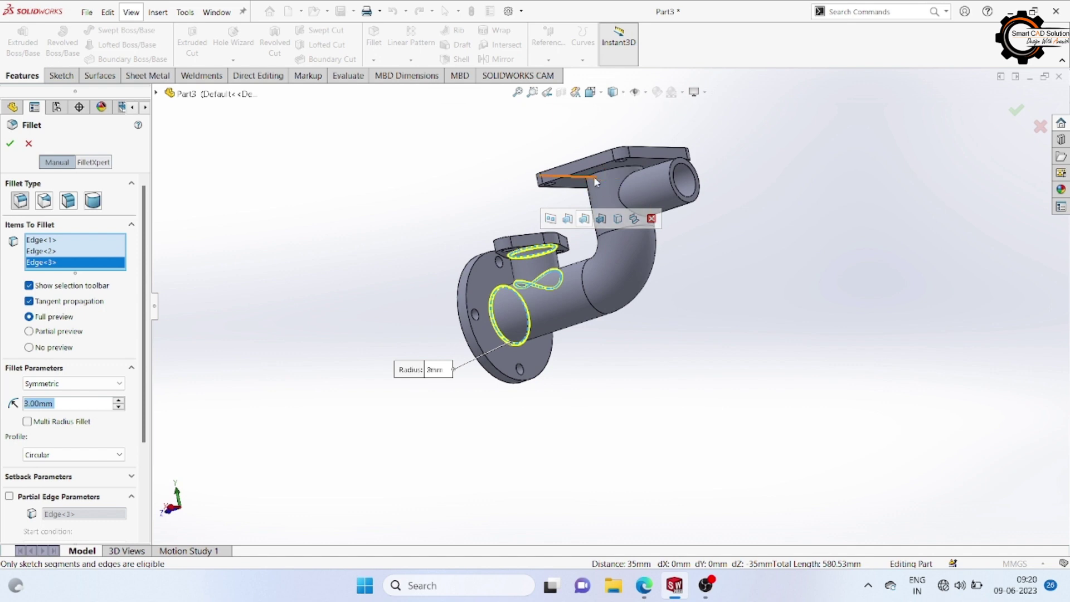
left_click(600, 178)
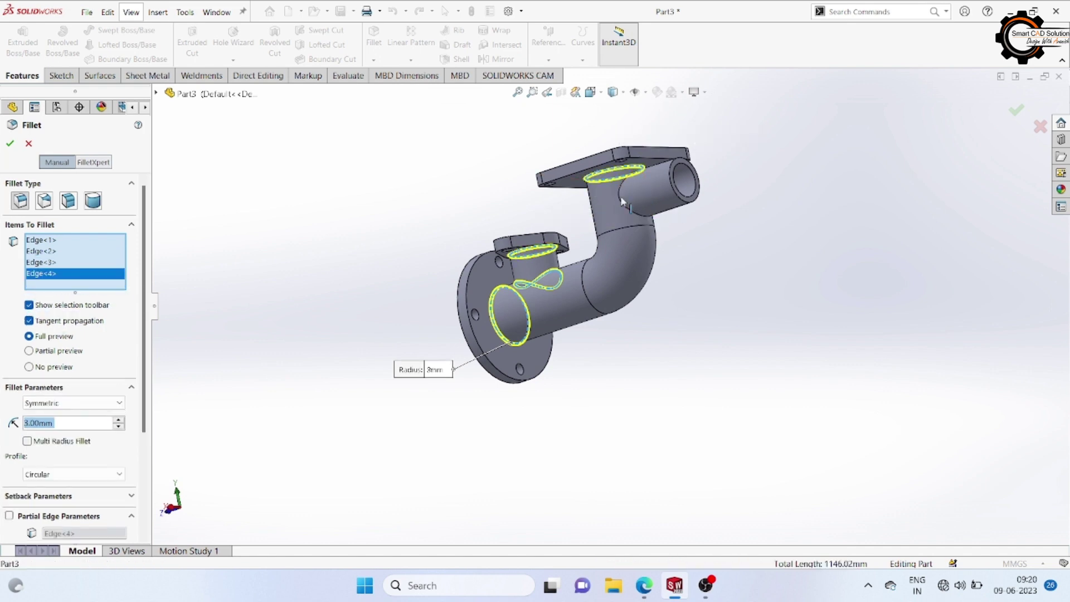
left_click(621, 199)
middle_click_drag(489, 143, 525, 212)
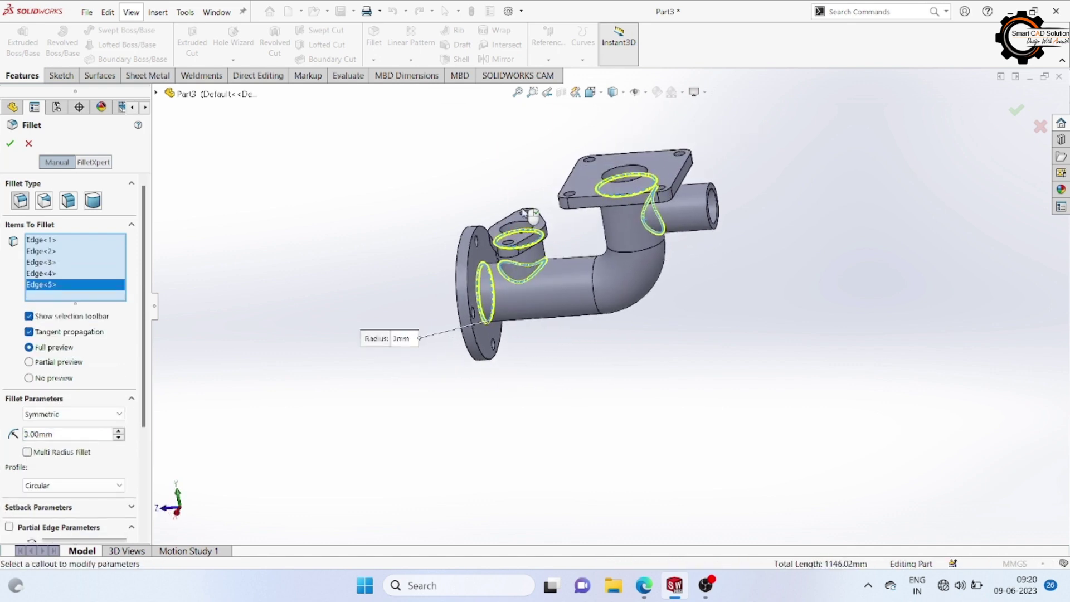
left_click(10, 145)
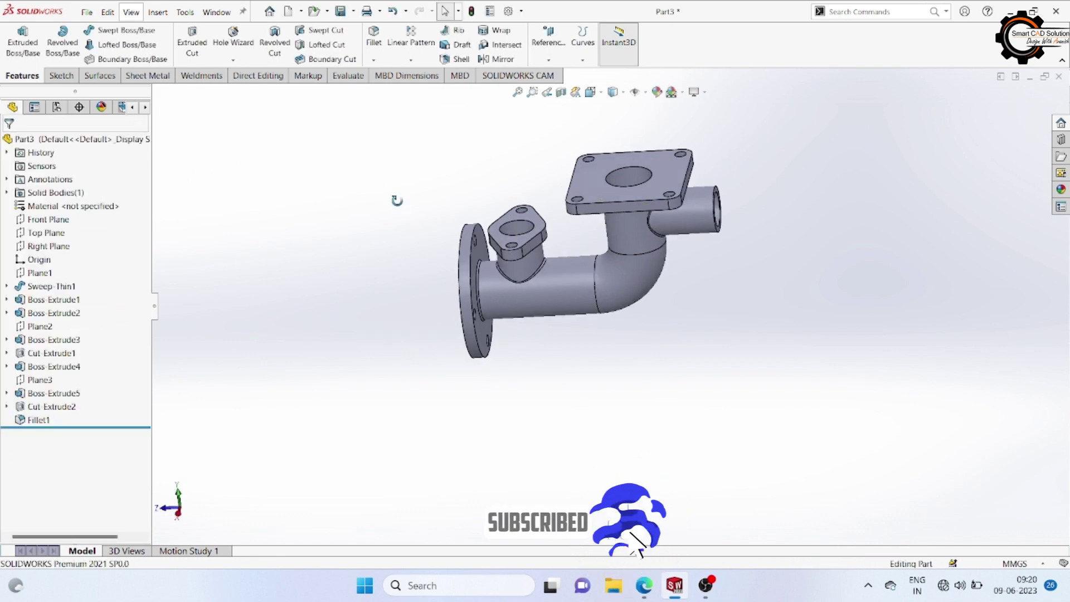
left_click(374, 59)
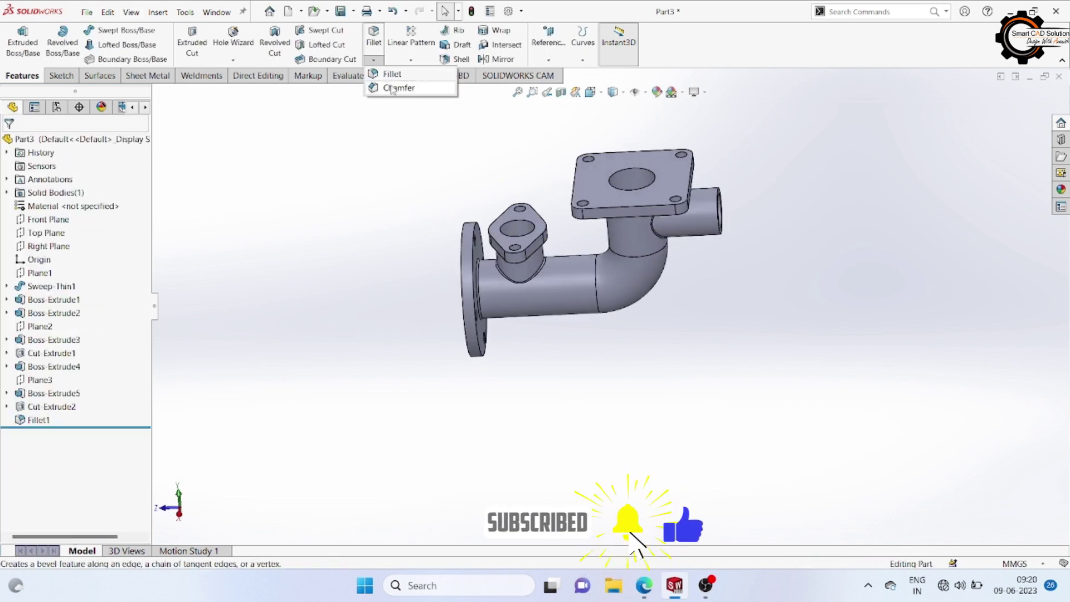
Step: Start a 2 mm by 45° chamfer on the main flange's bore edge
left_click(397, 89)
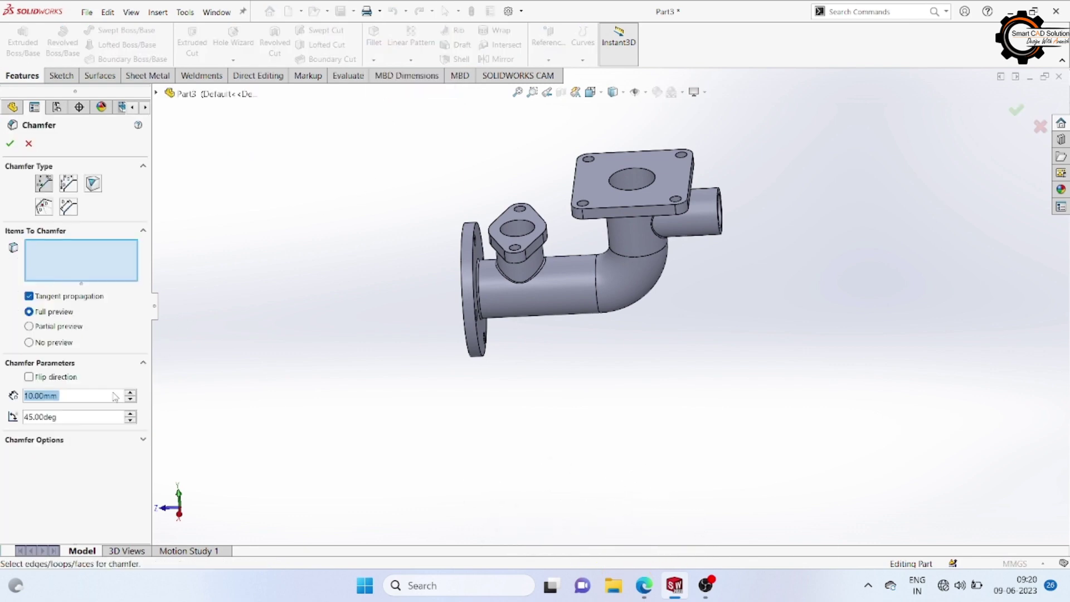
type("2")
key("Return")
mouse_move(478, 322)
middle_mouse_down()
mouse_move(377, 346)
mouse_move(430, 306)
mouse_move(629, 257)
middle_mouse_up()
left_click(485, 273)
scroll(399, 295, "up", 3)
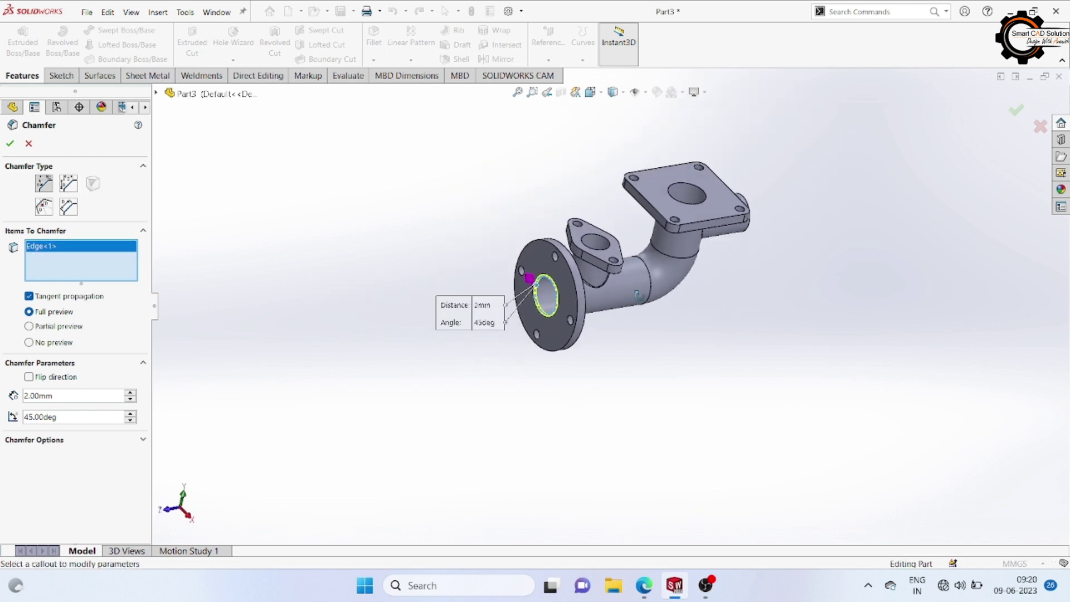
scroll(628, 256, "down", 3)
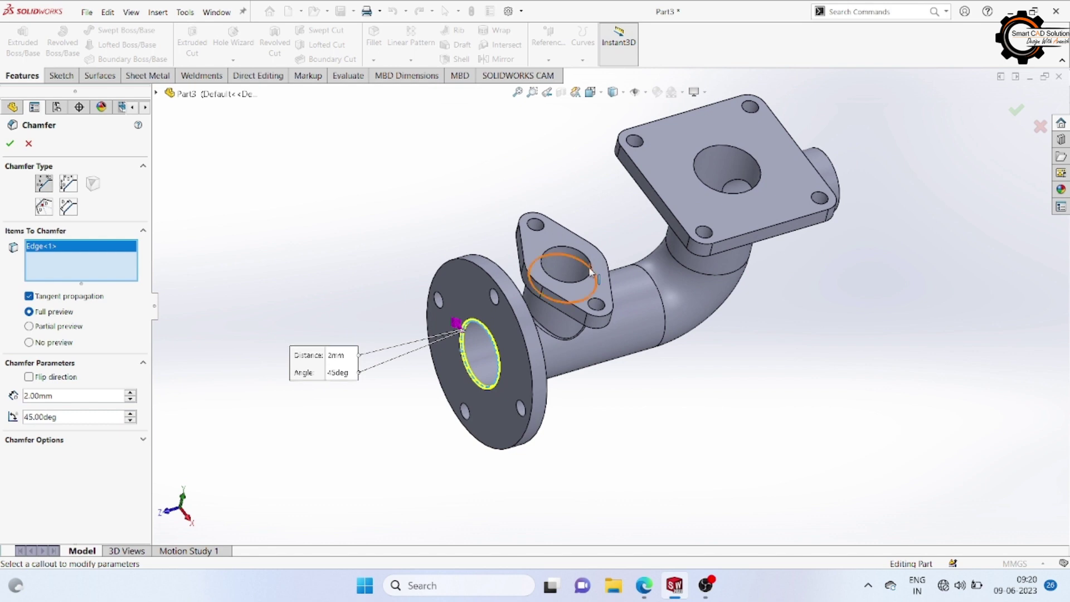
Step: Add the boss, top flange and side pipe end bore edges and apply the chamfer
left_click(593, 270)
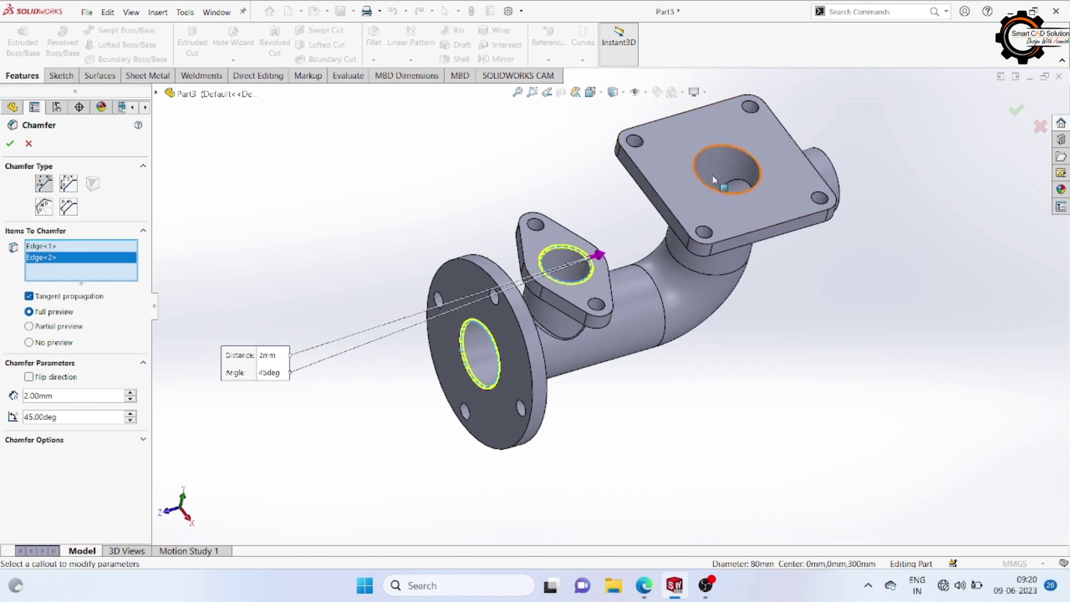
left_click(707, 151)
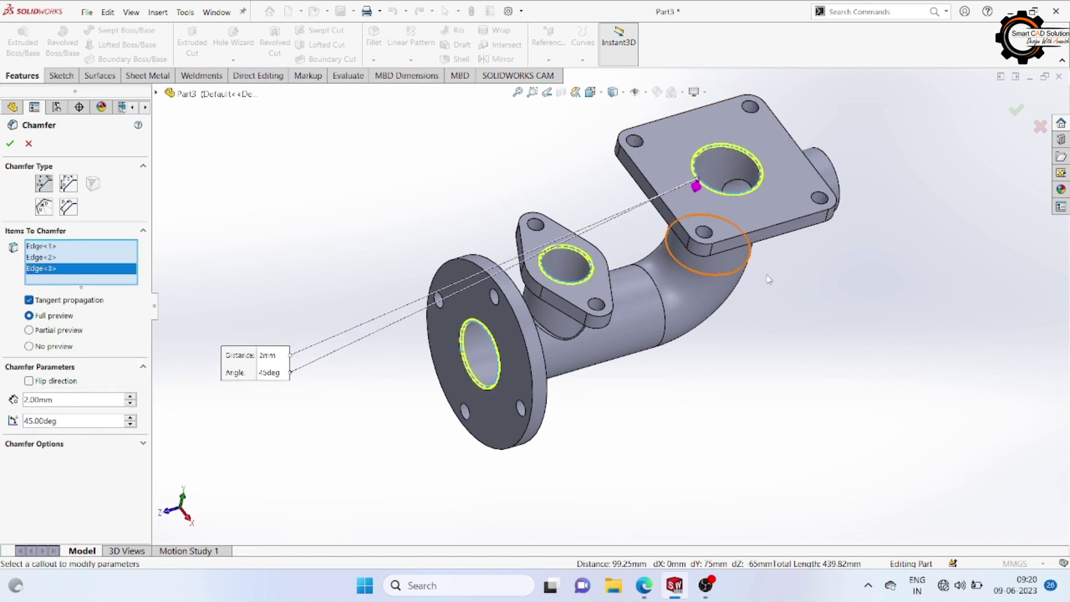
mouse_move(708, 238)
middle_mouse_down()
mouse_move(718, 327)
mouse_move(753, 205)
middle_mouse_up()
left_click(759, 214)
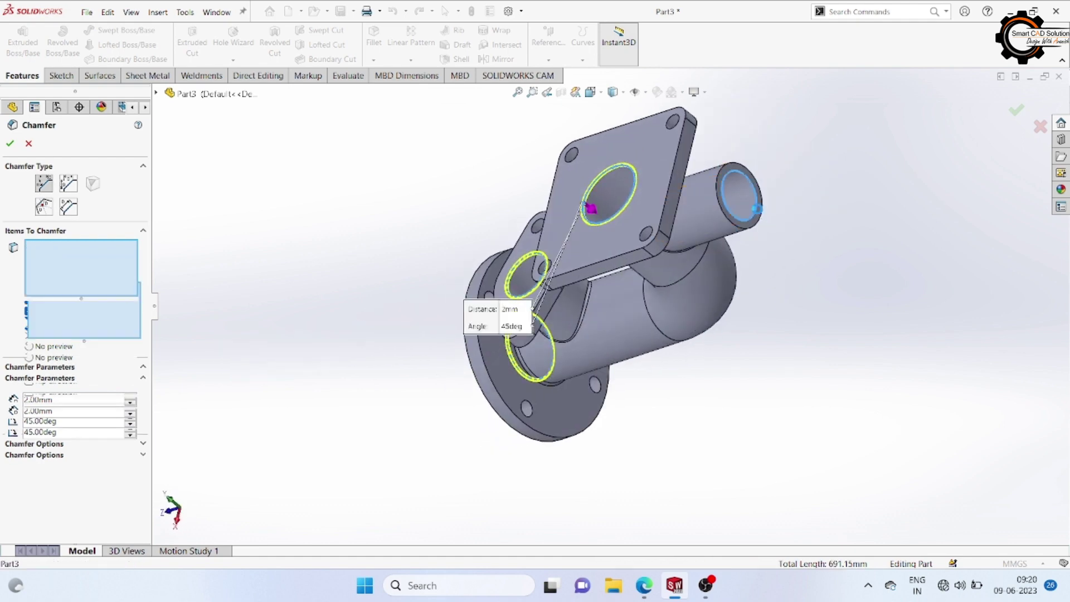
left_click(10, 145)
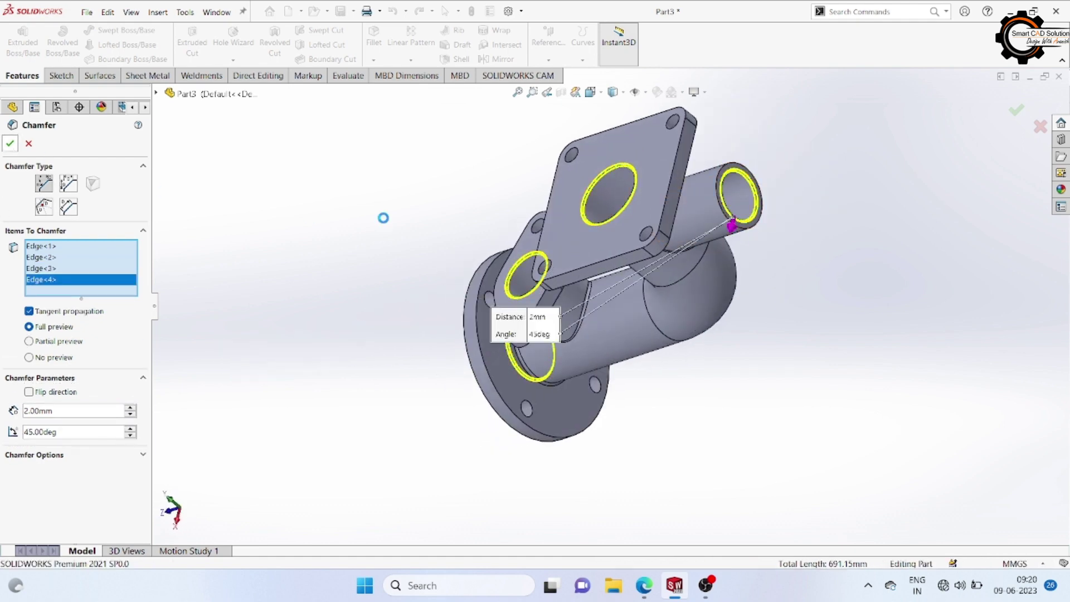
middle_click_drag(390, 276, 427, 147)
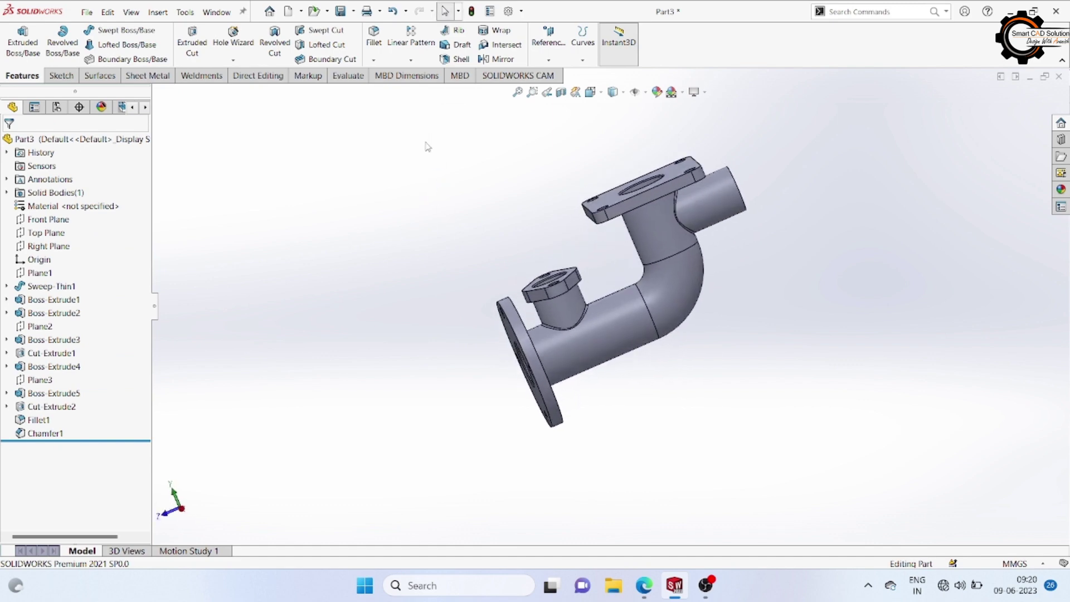
Step: Apply the Metal > Steel brushed steel appearance to the whole pipe elbow
left_click(1062, 188)
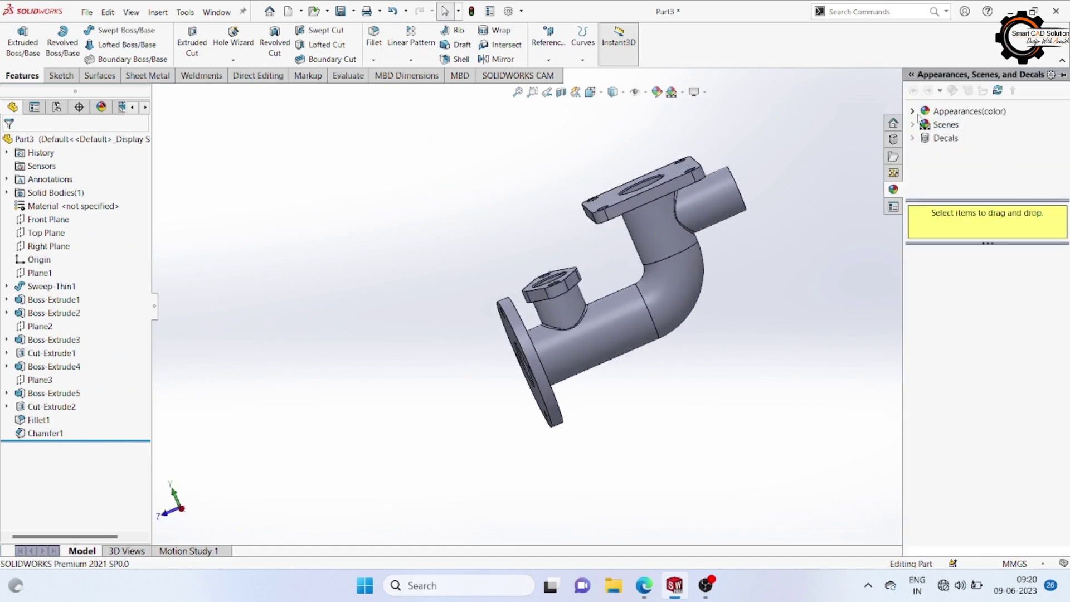
left_click(917, 114)
left_click(928, 141)
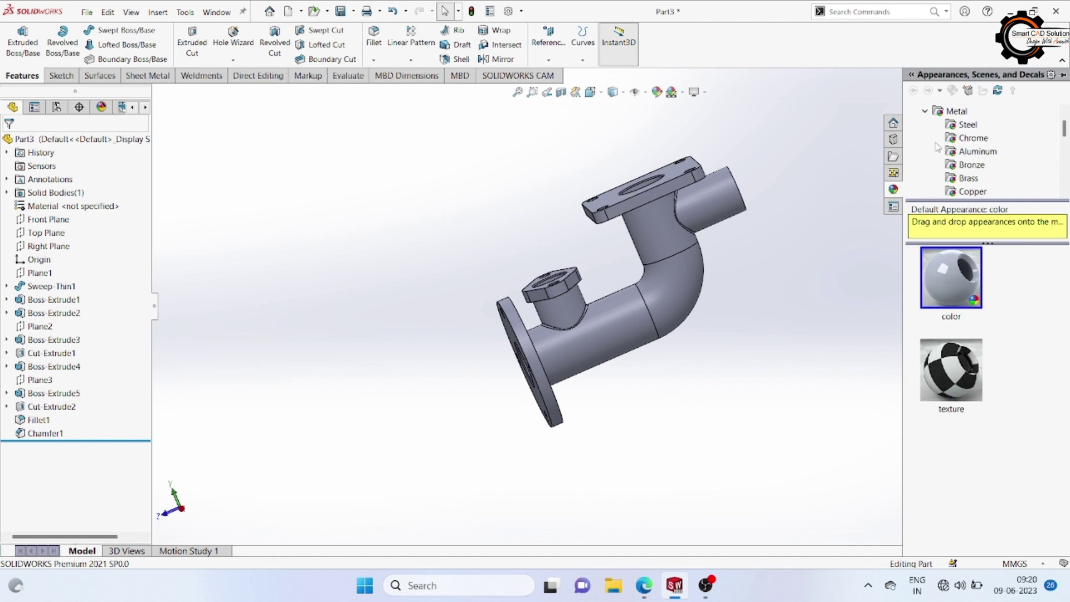
left_click(951, 128)
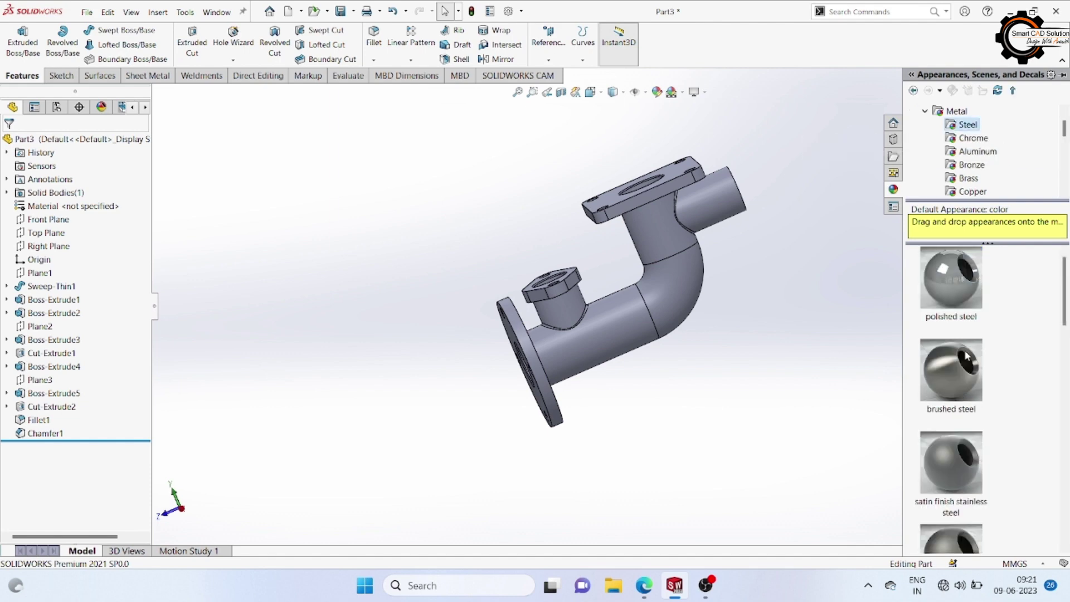
mouse_move(951, 370)
double_click(961, 394)
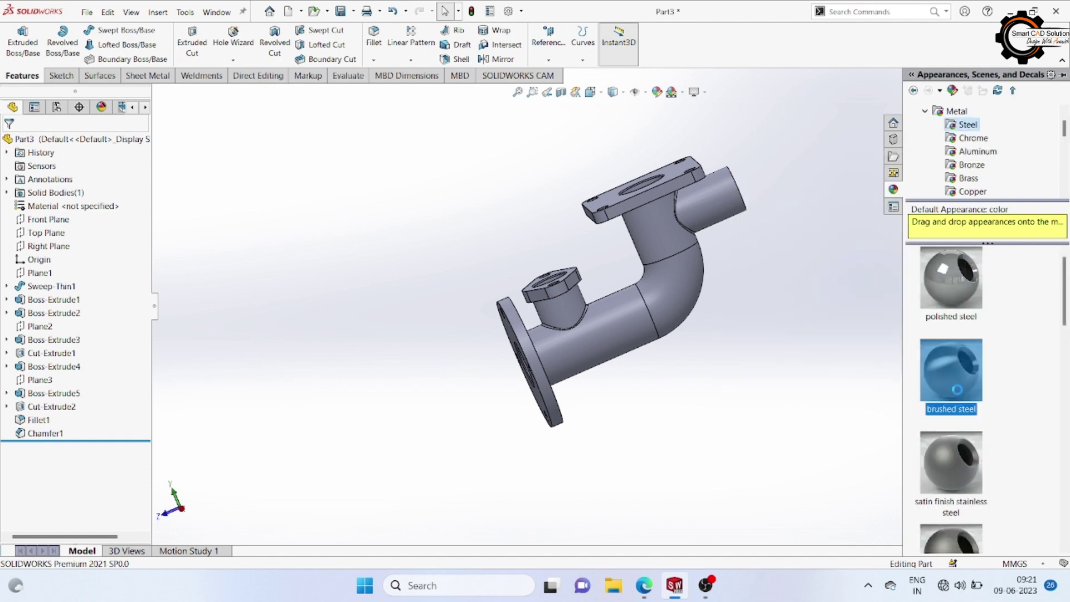
left_click(725, 379)
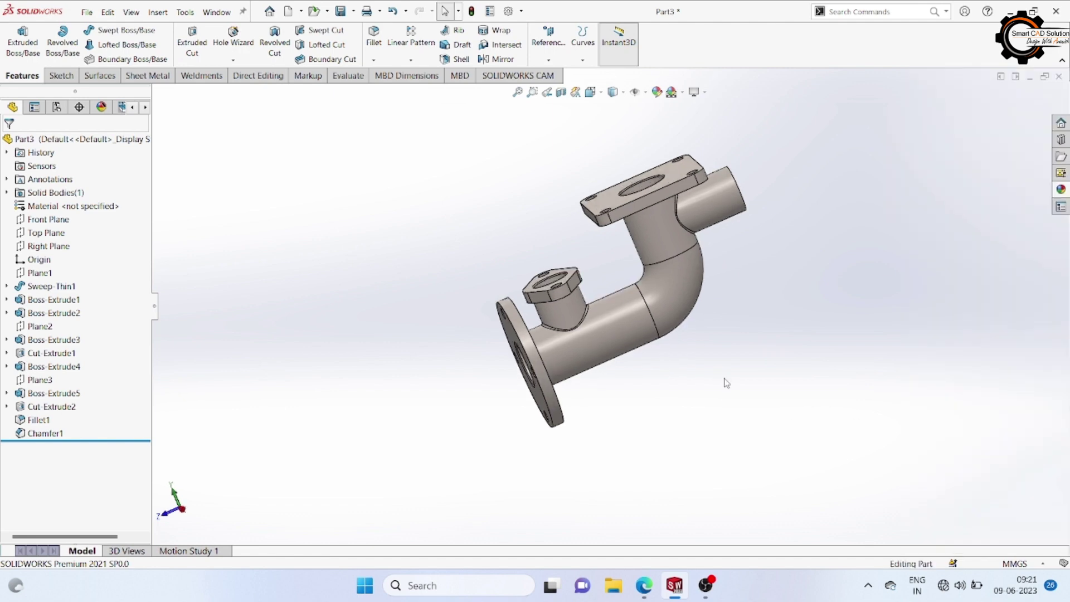
scroll(729, 282, "down", 1)
scroll(729, 283, "down", 1)
mouse_move(730, 282)
middle_mouse_down()
mouse_move(781, 323)
mouse_move(838, 299)
mouse_move(903, 346)
mouse_move(970, 334)
mouse_move(1058, 437)
mouse_move(829, 502)
mouse_move(466, 436)
mouse_move(437, 512)
mouse_move(469, 334)
mouse_move(551, 233)
middle_mouse_up()
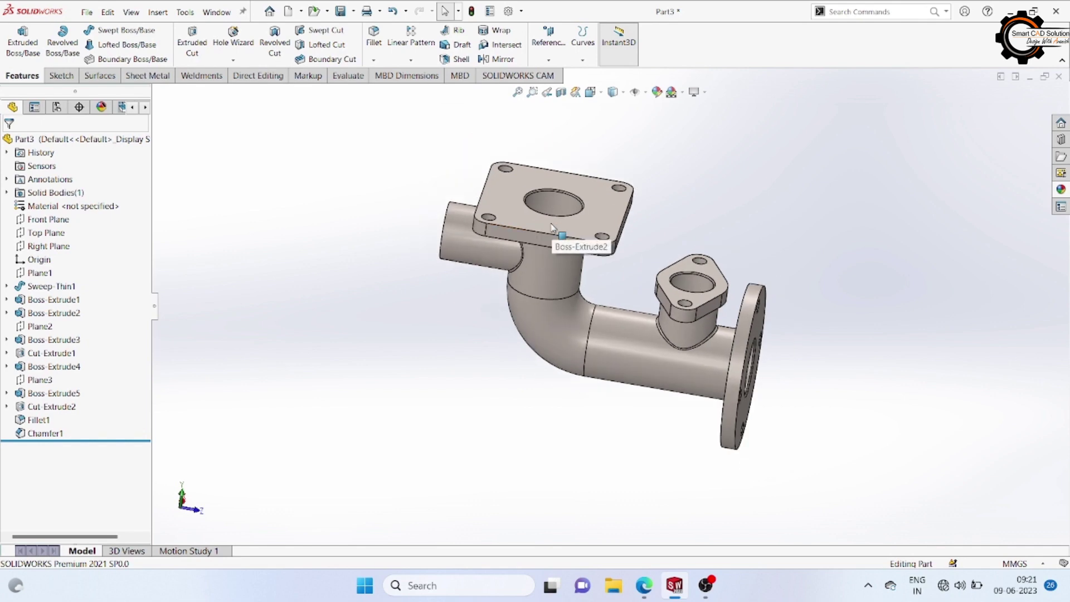
left_click(561, 92)
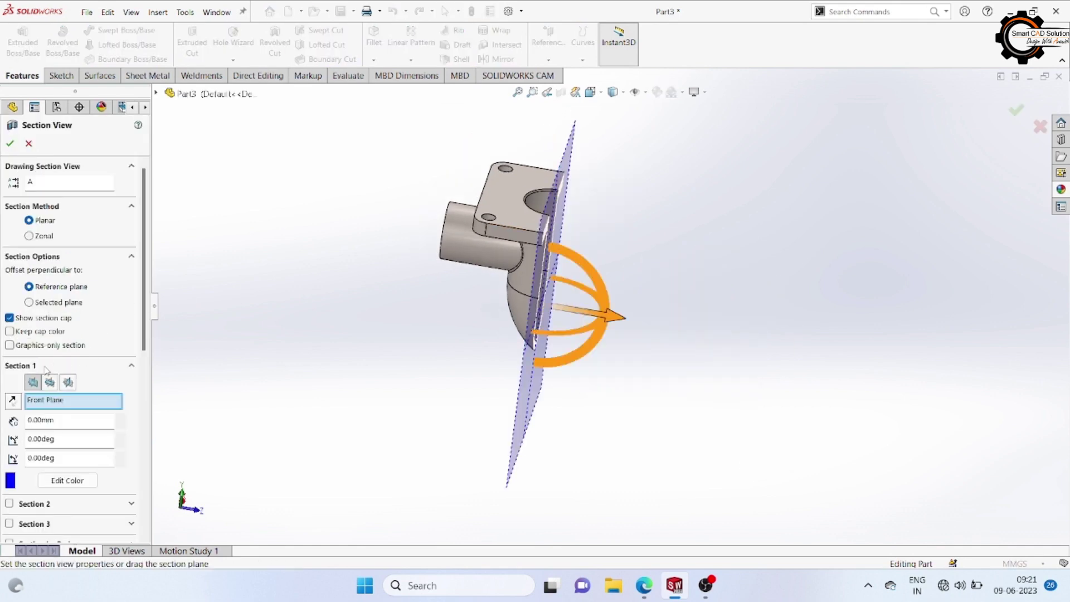
left_click(68, 382)
mouse_move(348, 332)
middle_mouse_down()
mouse_move(403, 334)
mouse_move(435, 415)
mouse_move(382, 411)
mouse_move(351, 311)
mouse_move(335, 351)
mouse_move(349, 310)
mouse_move(349, 348)
middle_mouse_up()
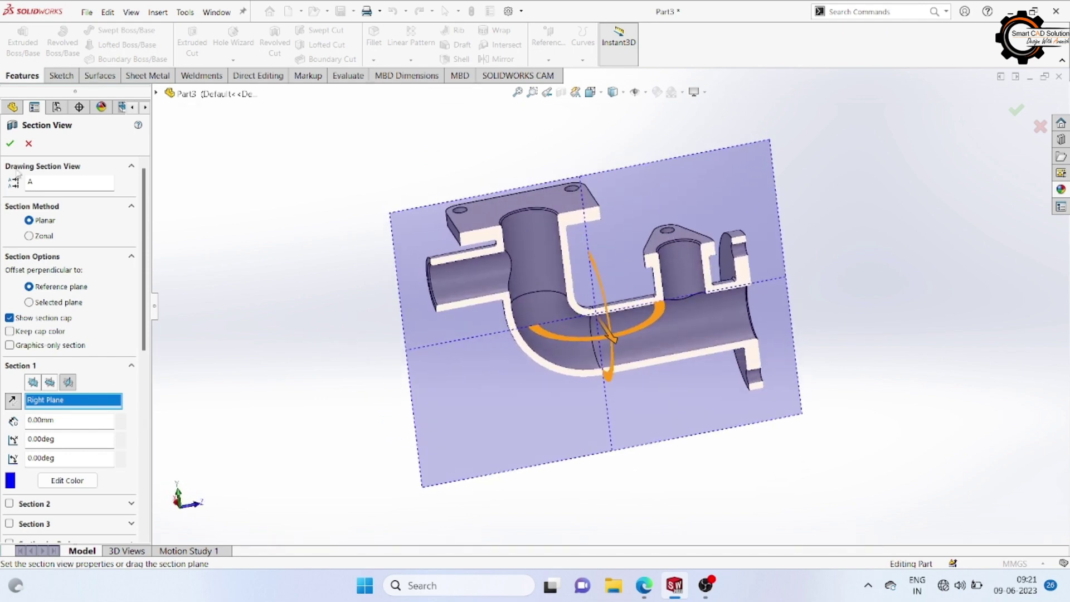
left_click(29, 144)
mouse_move(295, 272)
middle_mouse_down()
mouse_move(389, 315)
mouse_move(337, 387)
mouse_move(466, 515)
middle_mouse_up()
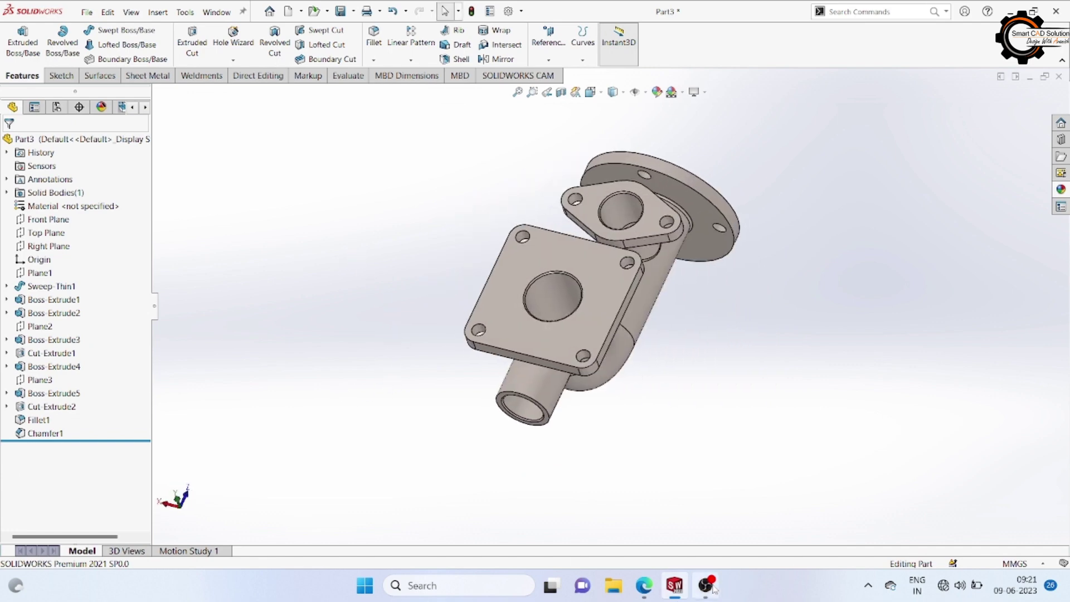